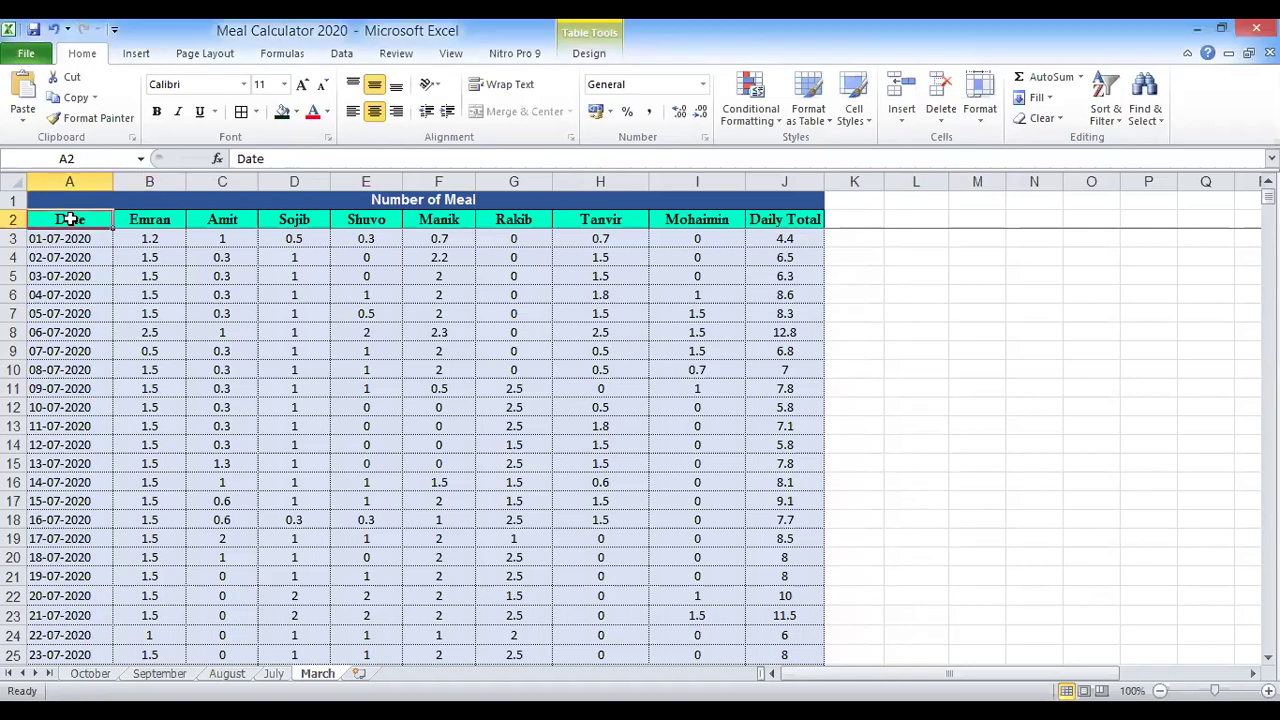
Step: Examine the Date column and the first two member headers in row 2 of the Number of Meal table
click(75, 177)
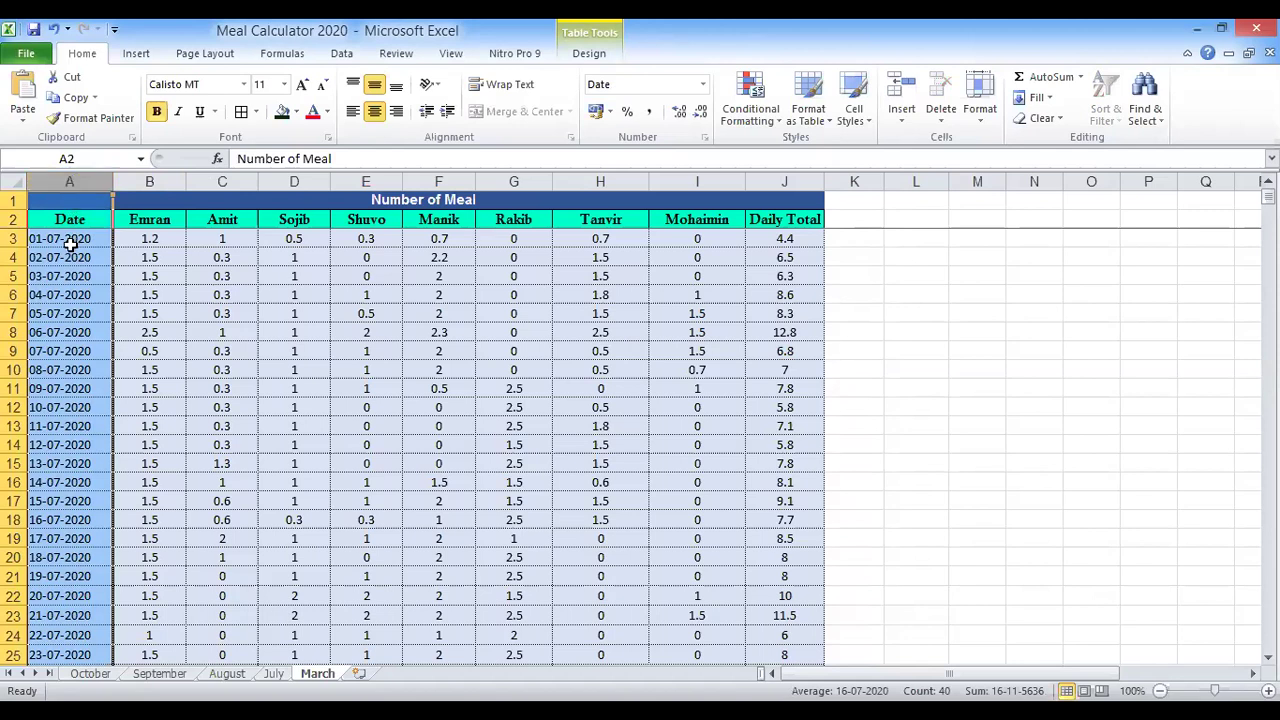
click(149, 218)
click(215, 220)
Step: Go through the member headers from B2 to Daily Total, and inspect the Daily Total column and its formula in J3
click(150, 222)
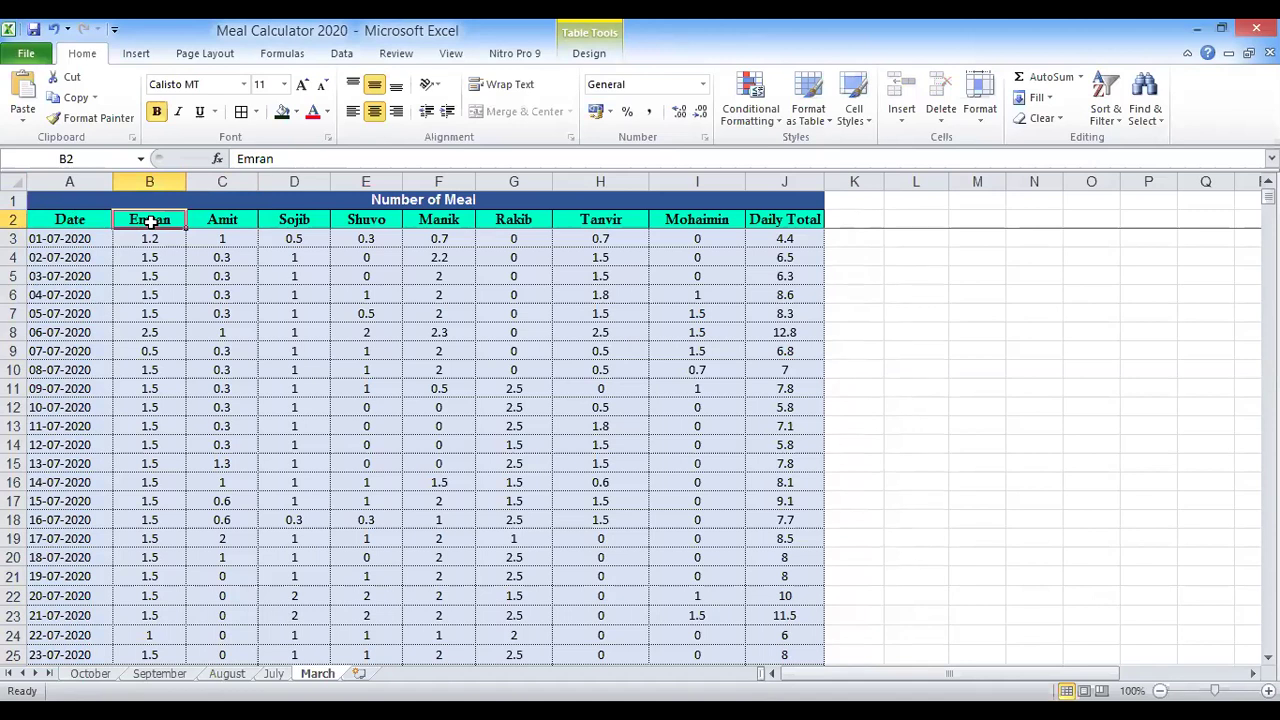
key(Tab)
key(Tab)
key(Tab)
key(Tab)
key(Tab)
key(Tab)
key(Tab)
key(Tab)
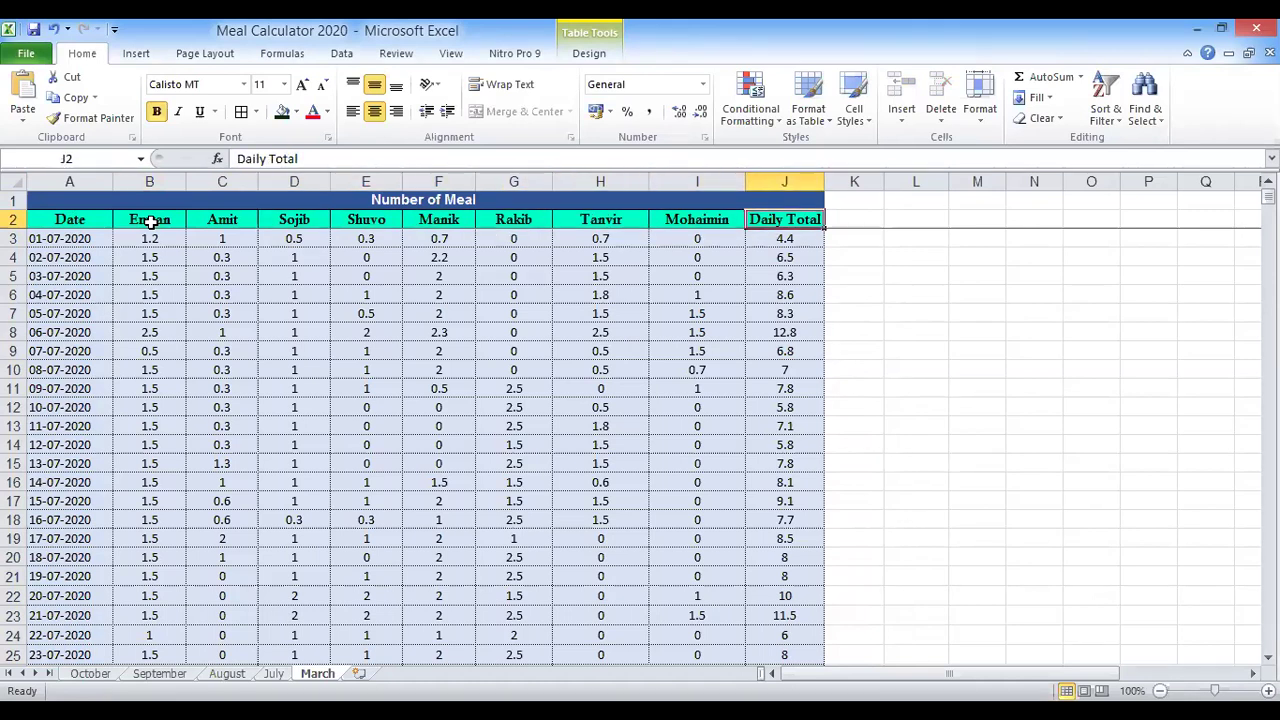
click(791, 179)
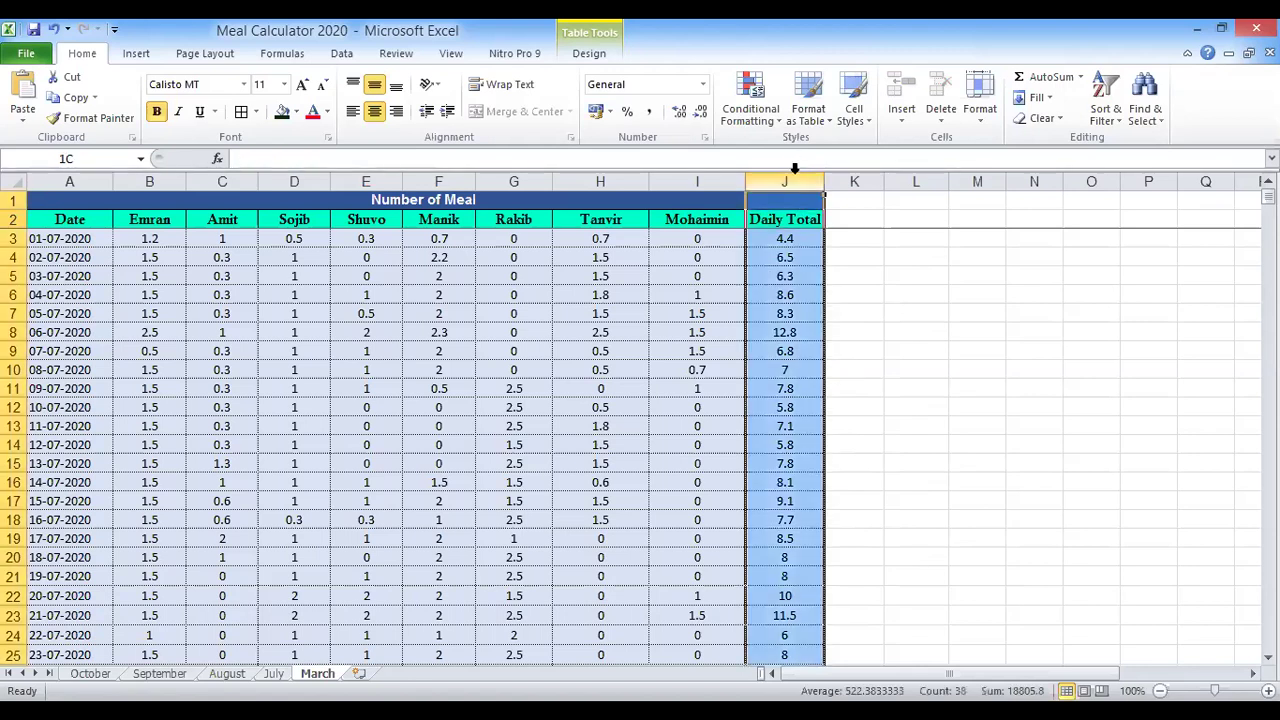
click(789, 237)
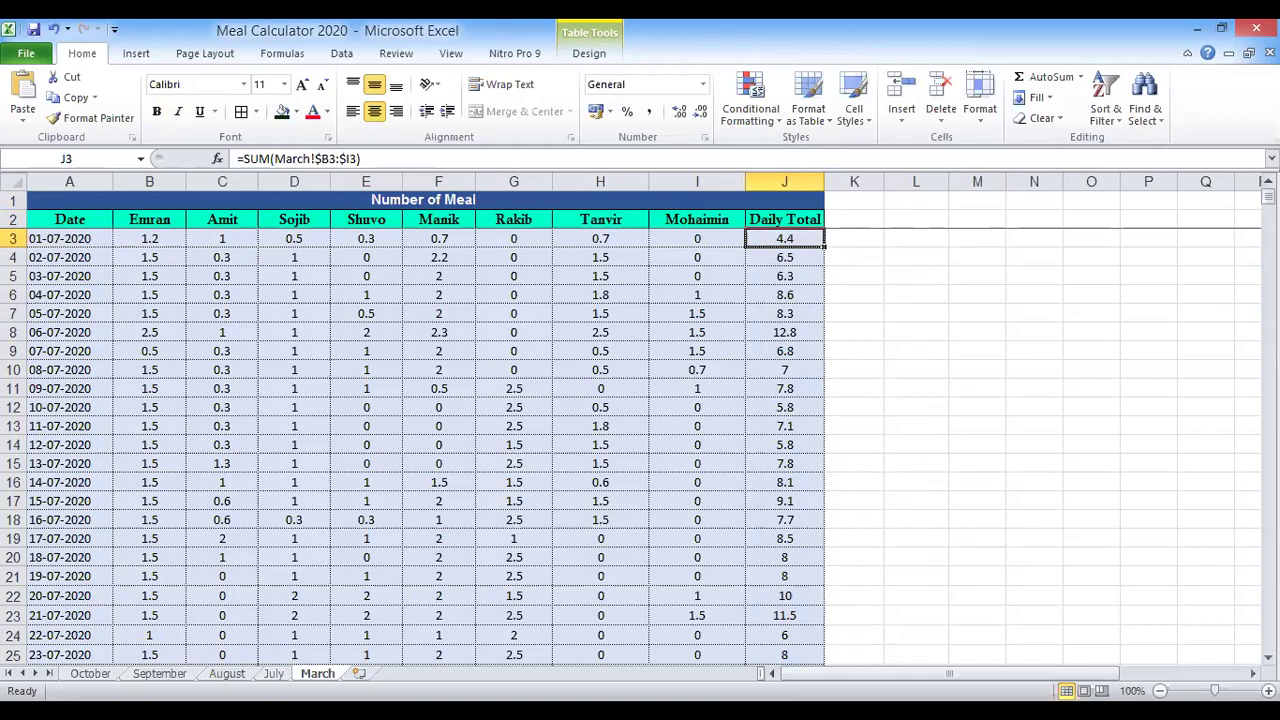
Step: Inspect the Individual Total formulas in B34, C34 and D34, and select the members' totals B34:I34
scroll(640, 450, down, 3)
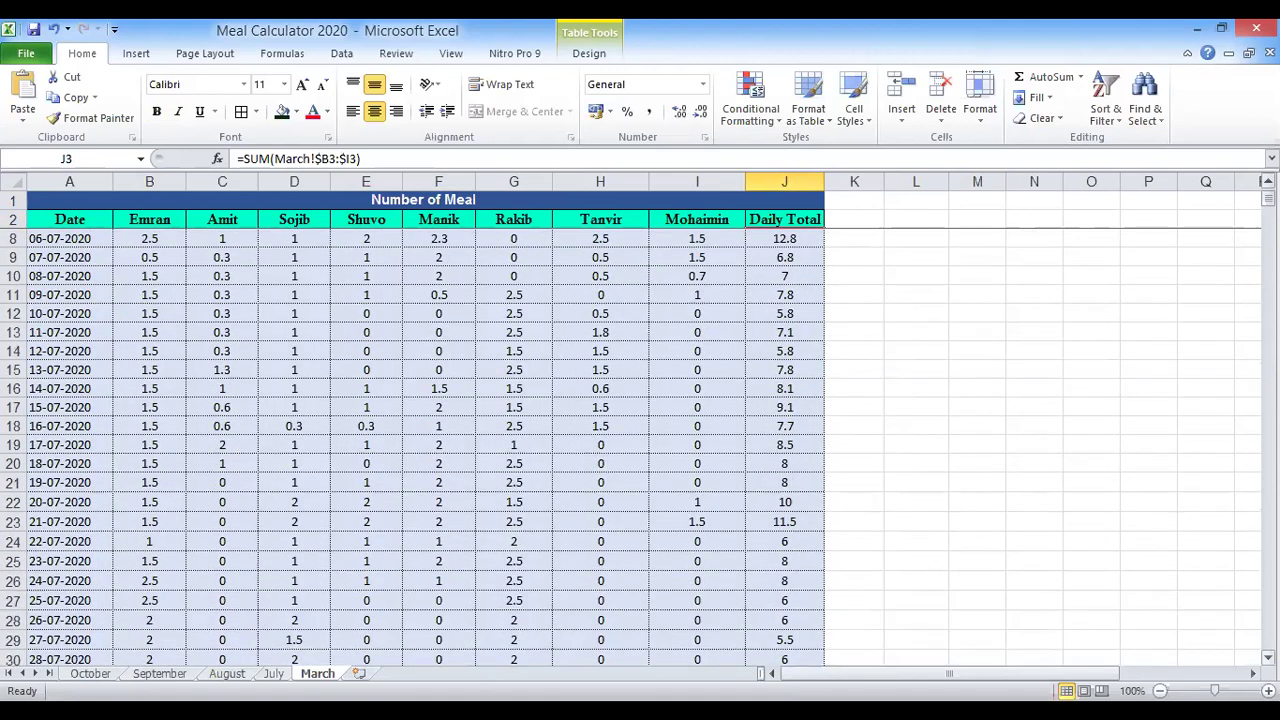
scroll(517, 526, down, 2)
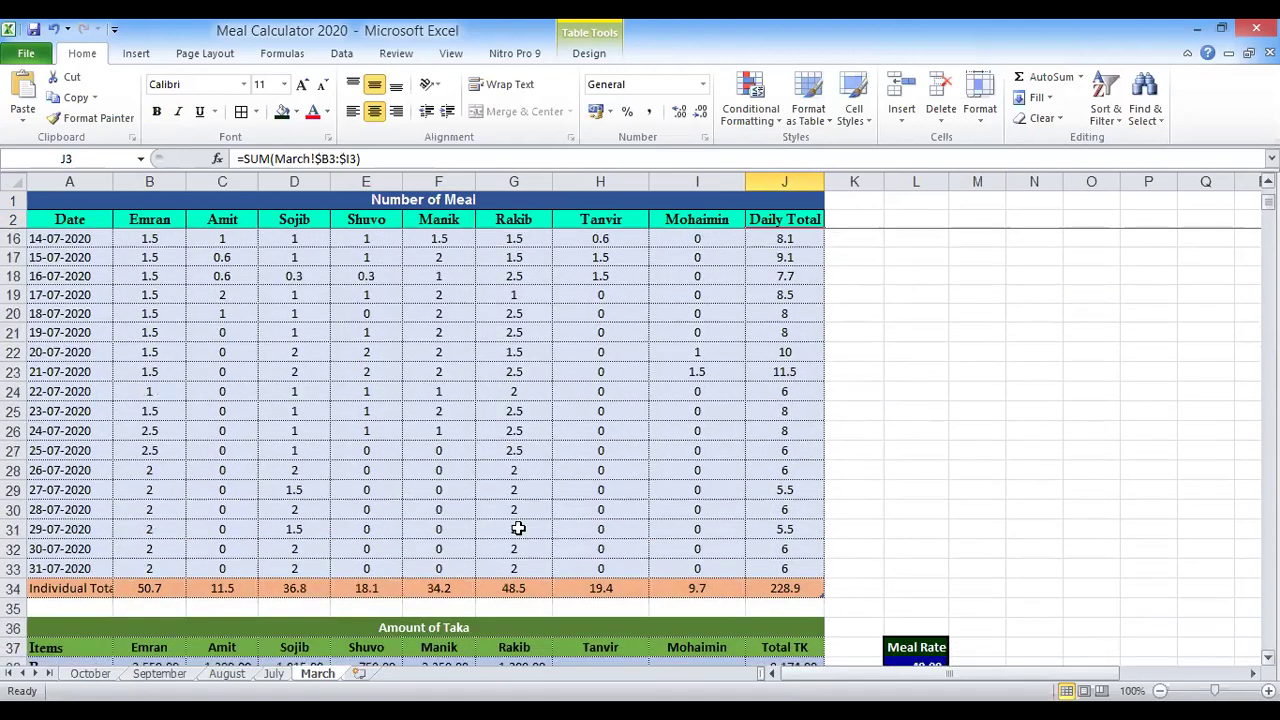
click(151, 589)
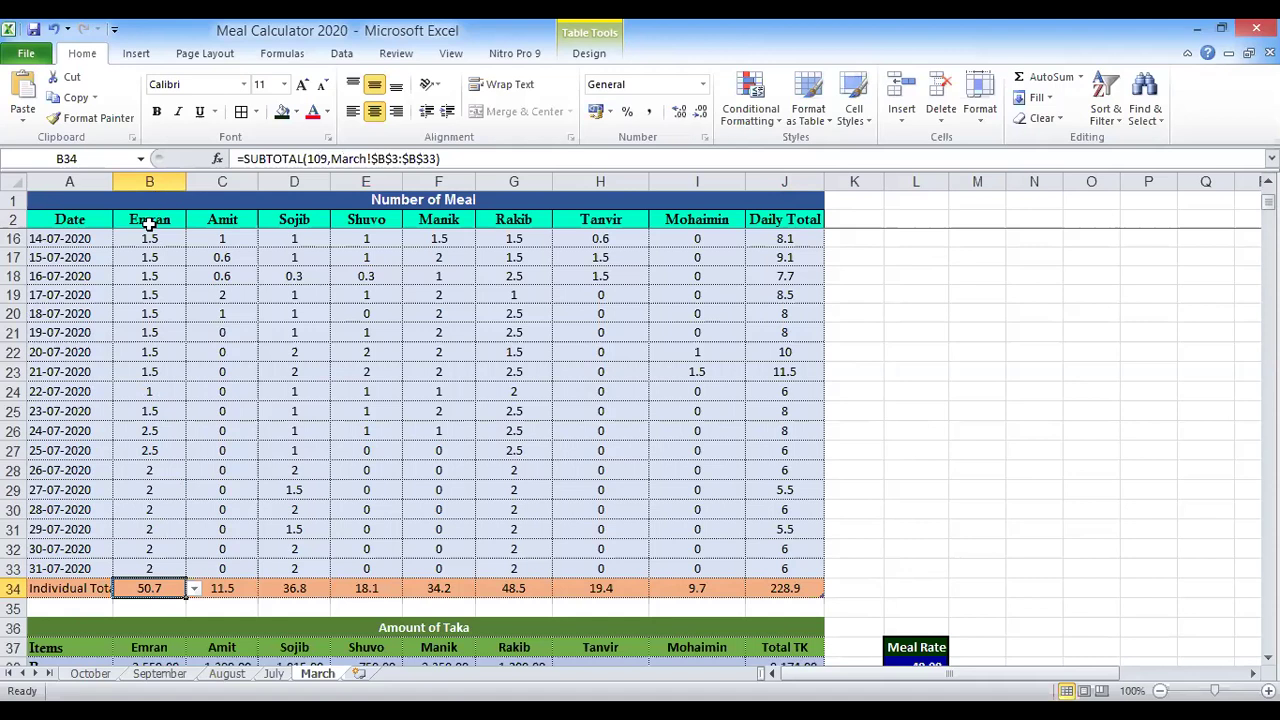
click(222, 588)
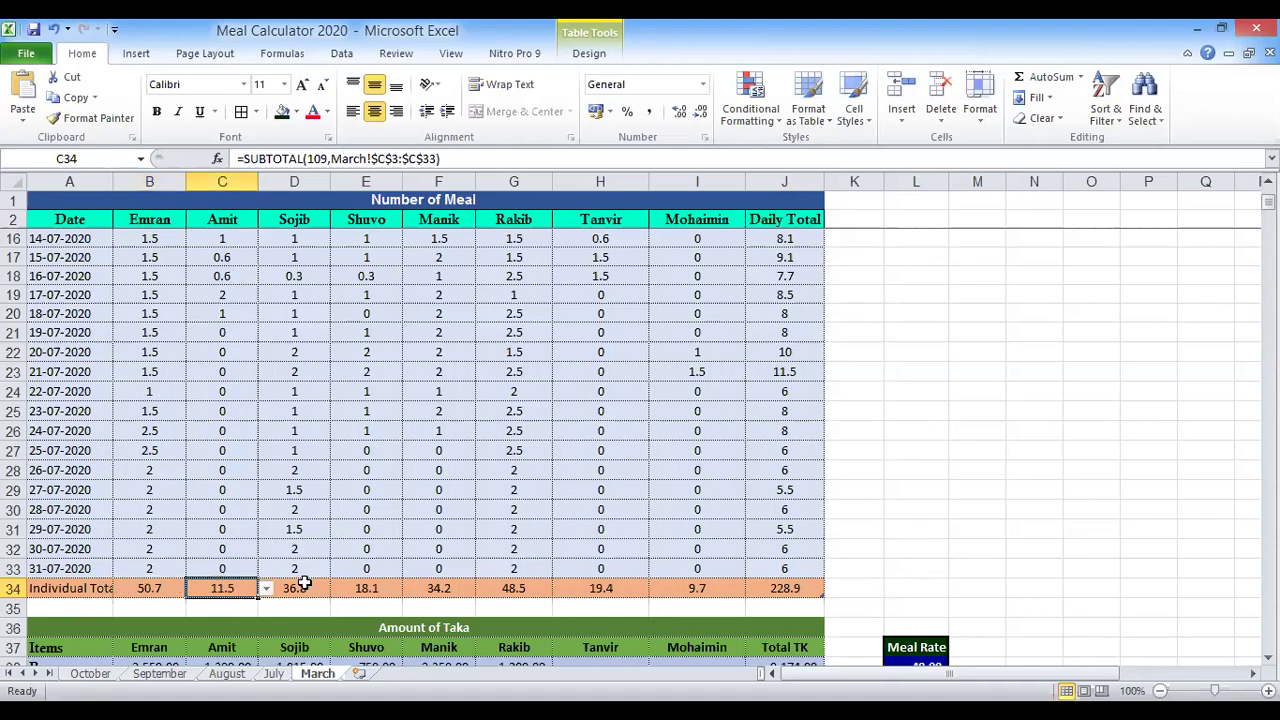
click(305, 588)
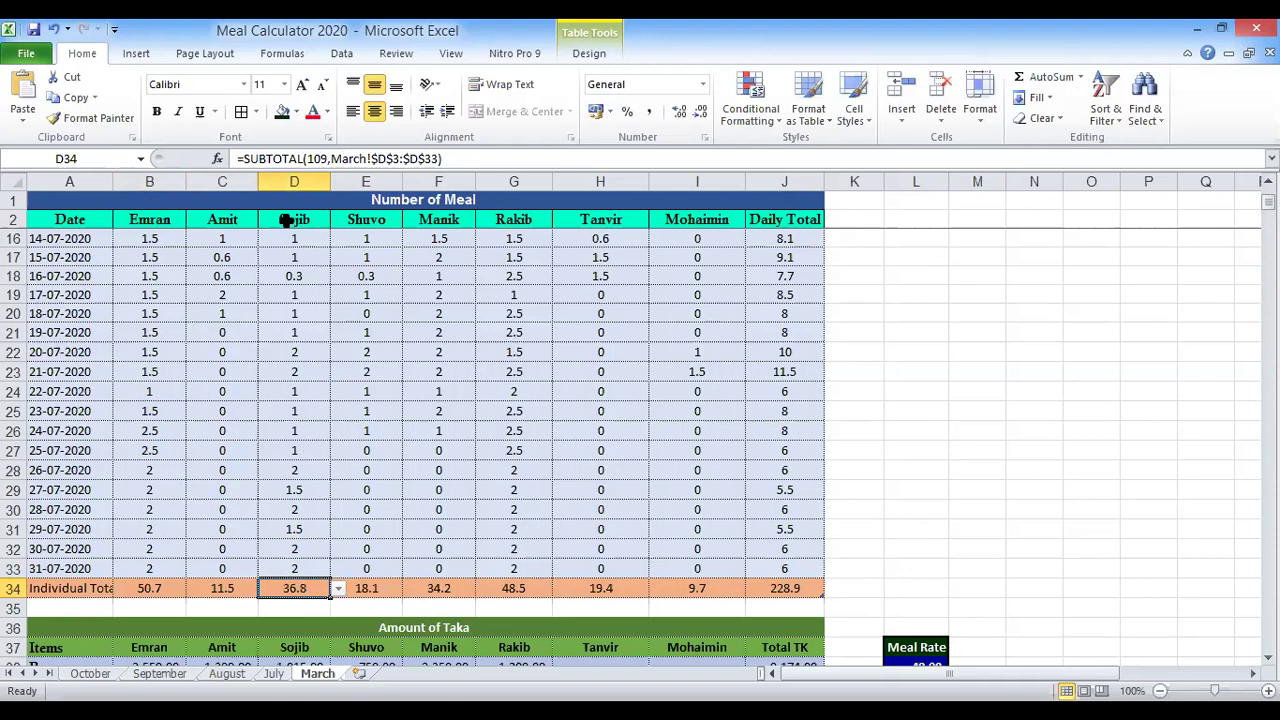
click(150, 590)
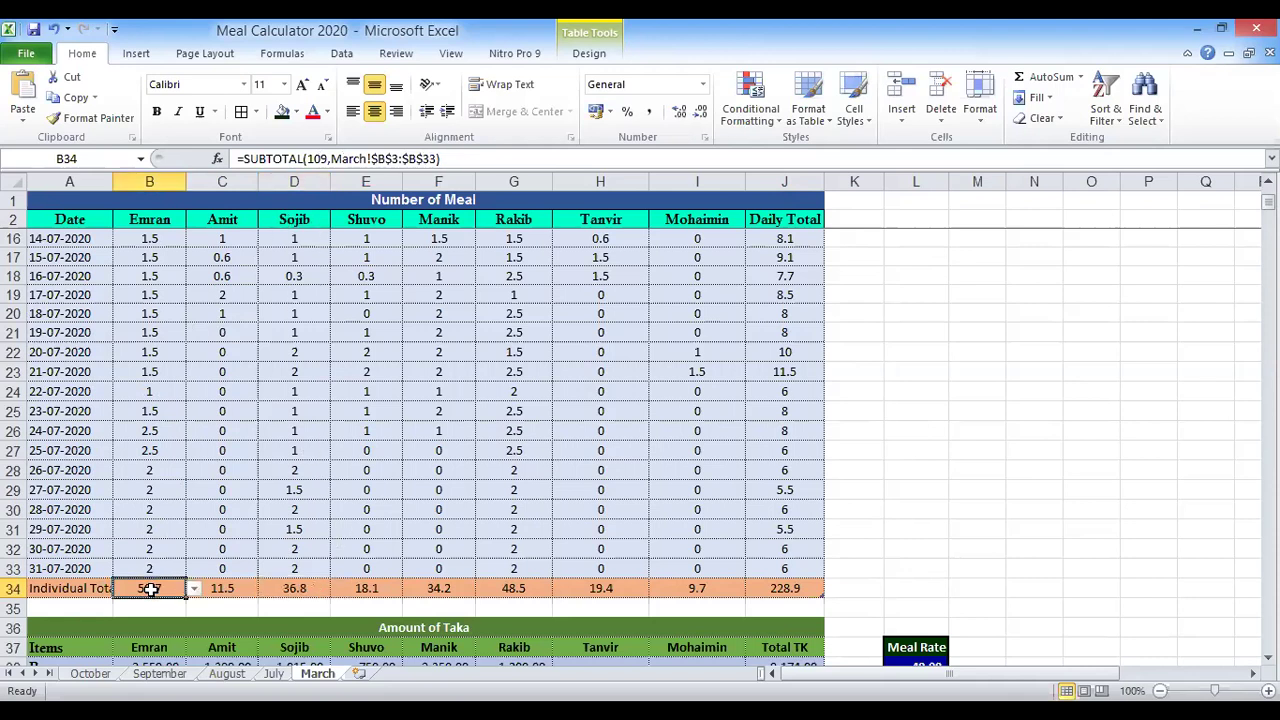
key(shift+Right)
key(shift+Right)
key(shift+Right)
key(shift+Right)
key(shift+Right)
key(shift+Right)
key(shift+Right)
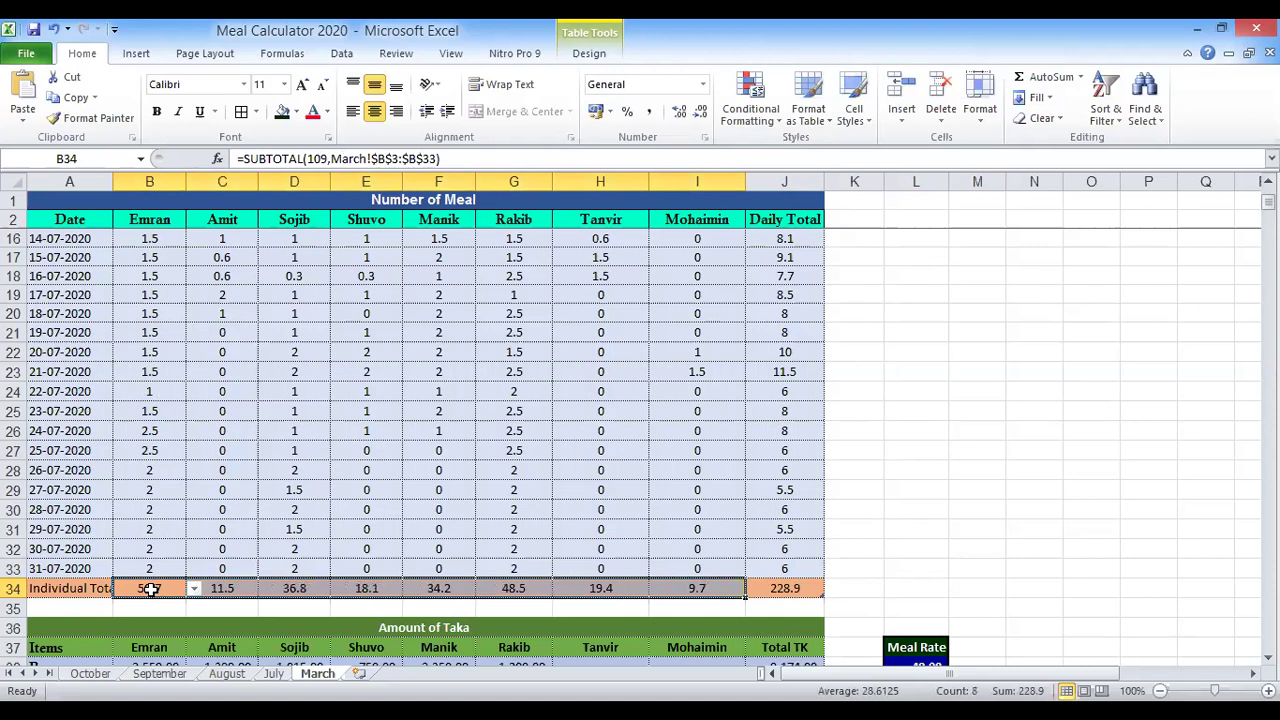
Step: Fill the grand total meal cell J34 with the recent turquoise color and make it bold
click(790, 590)
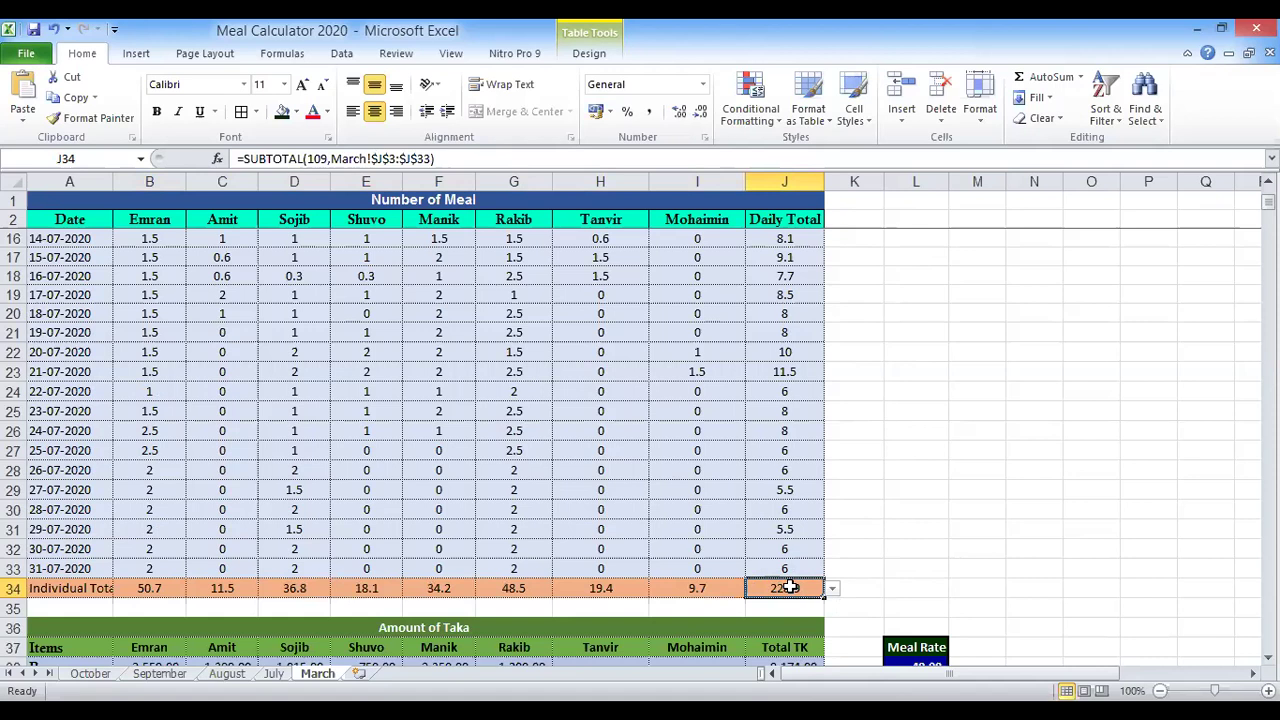
click(297, 112)
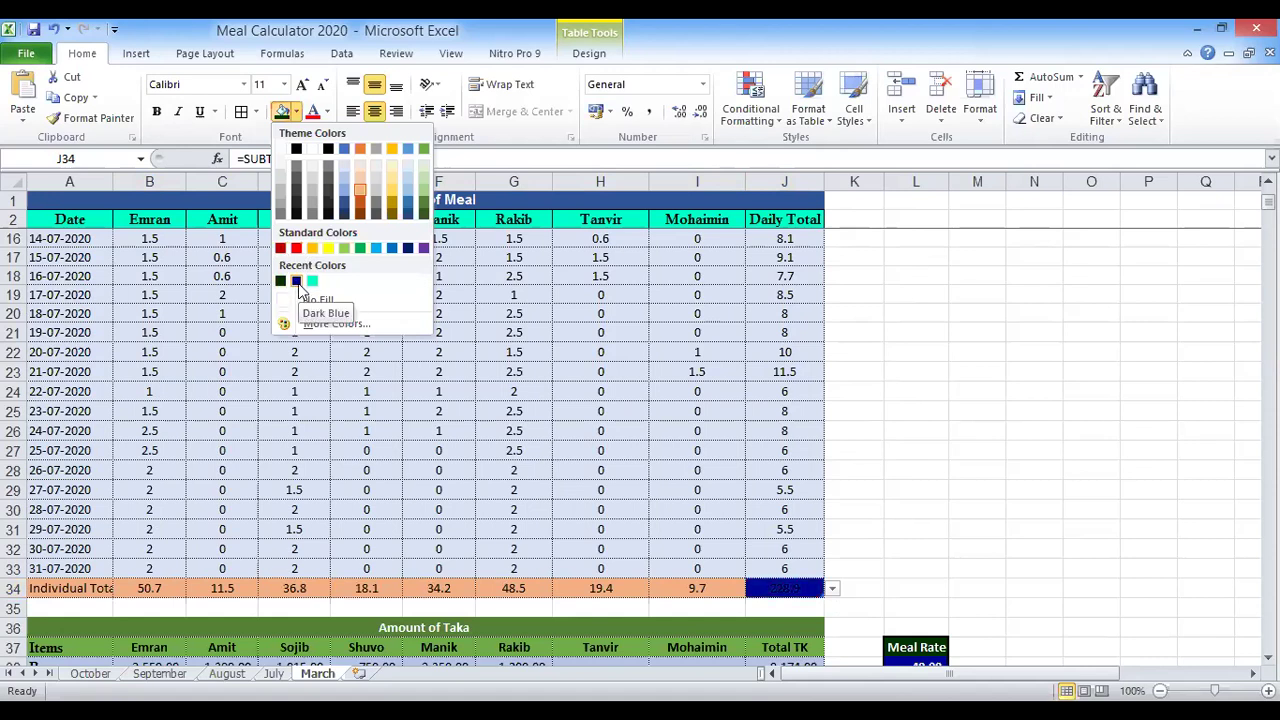
click(312, 281)
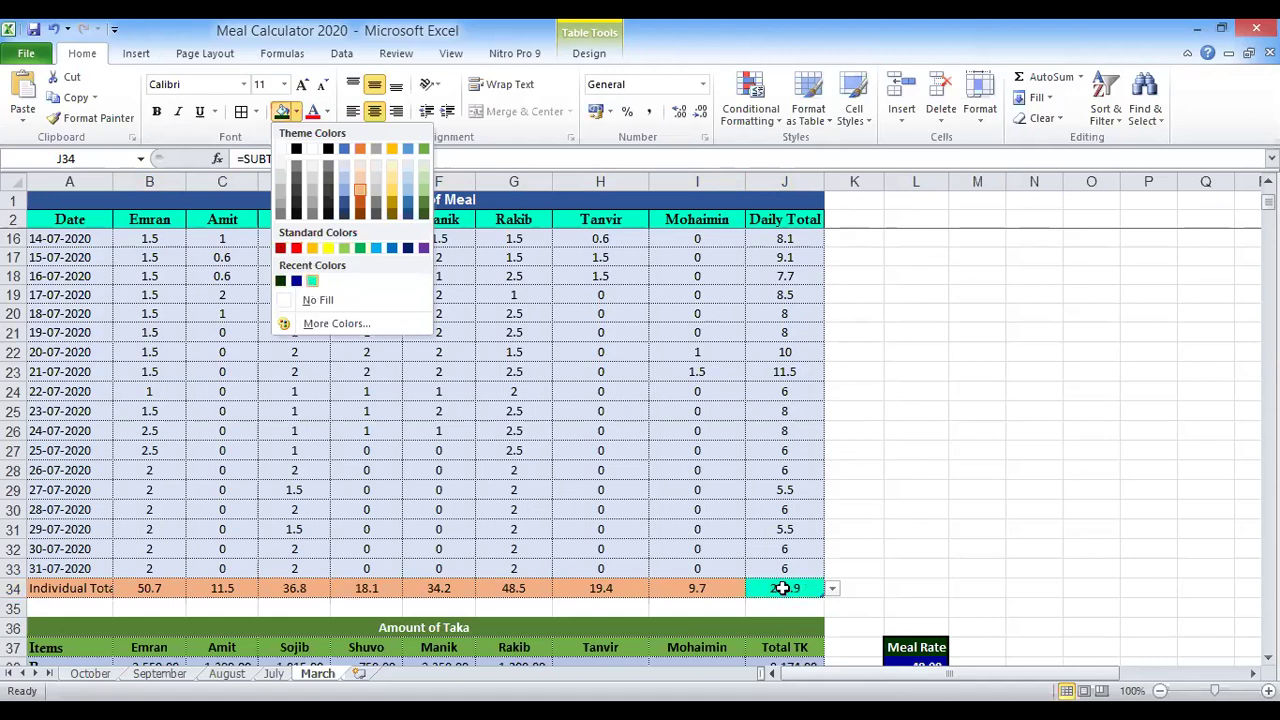
key(ctrl+b)
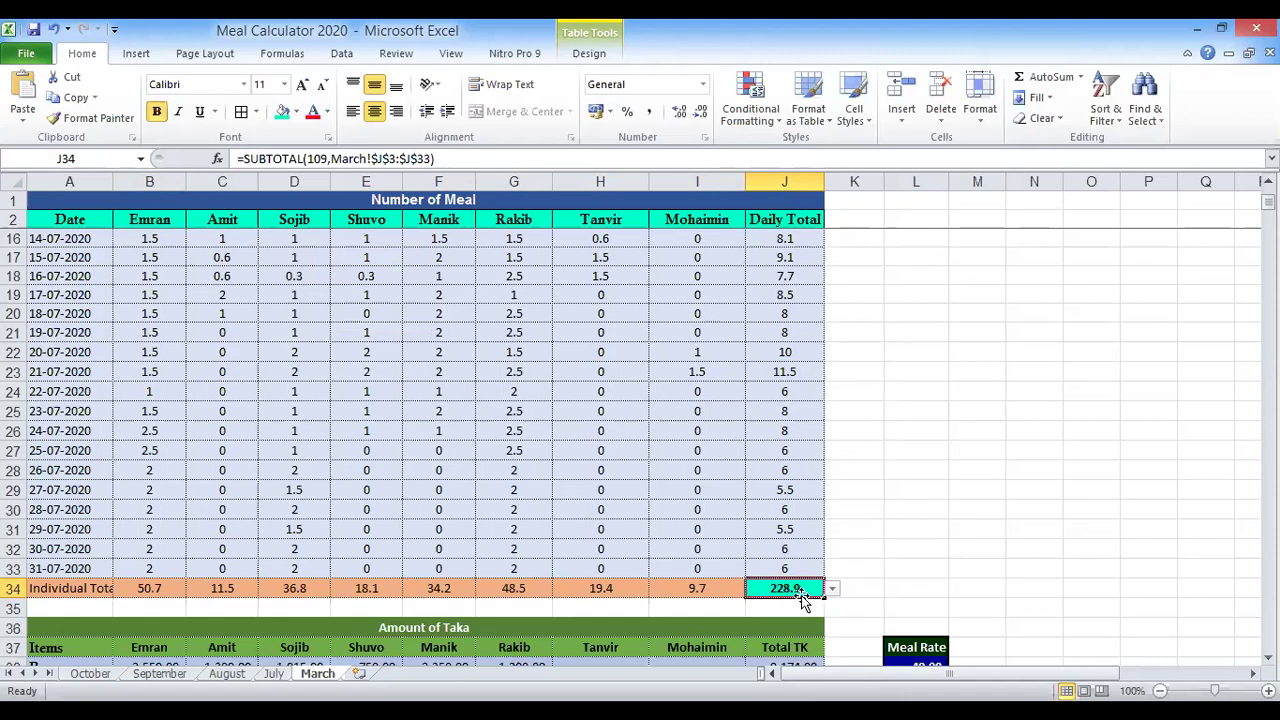
Step: Examine the Amount of Taka table's title and the first four member headers in row 37
scroll(640, 430, down, 3)
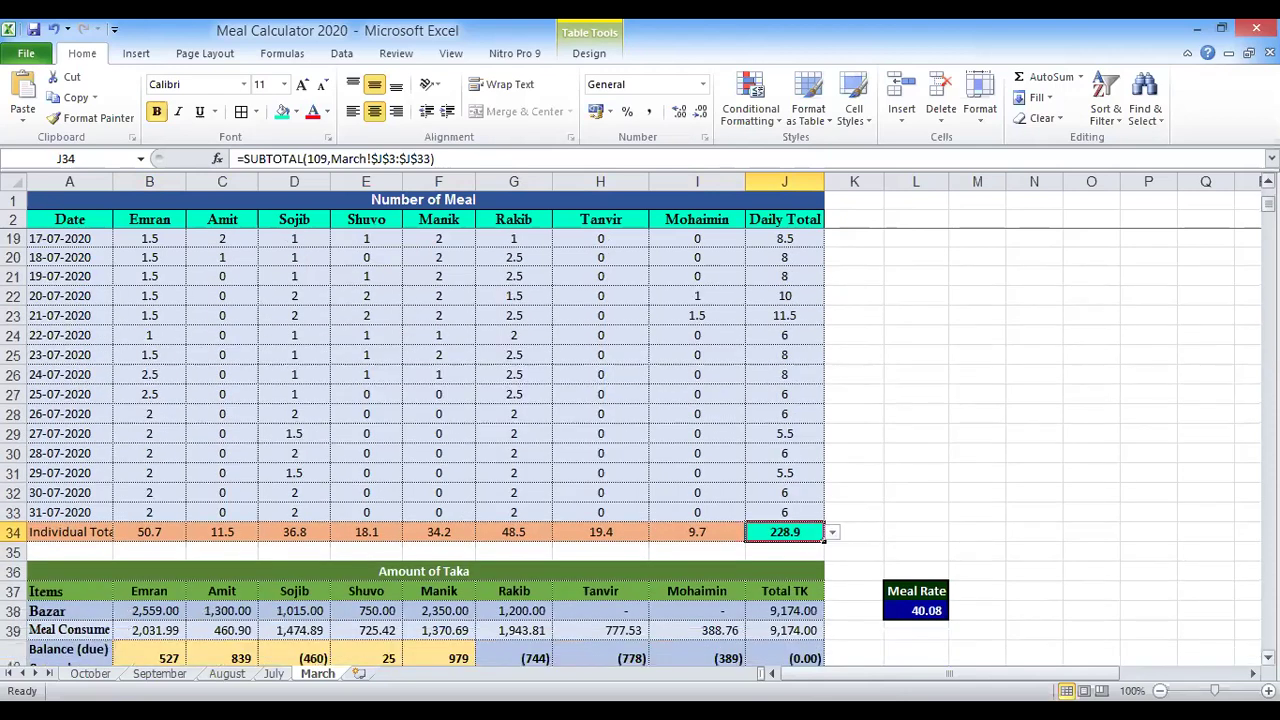
scroll(939, 602, down, 1)
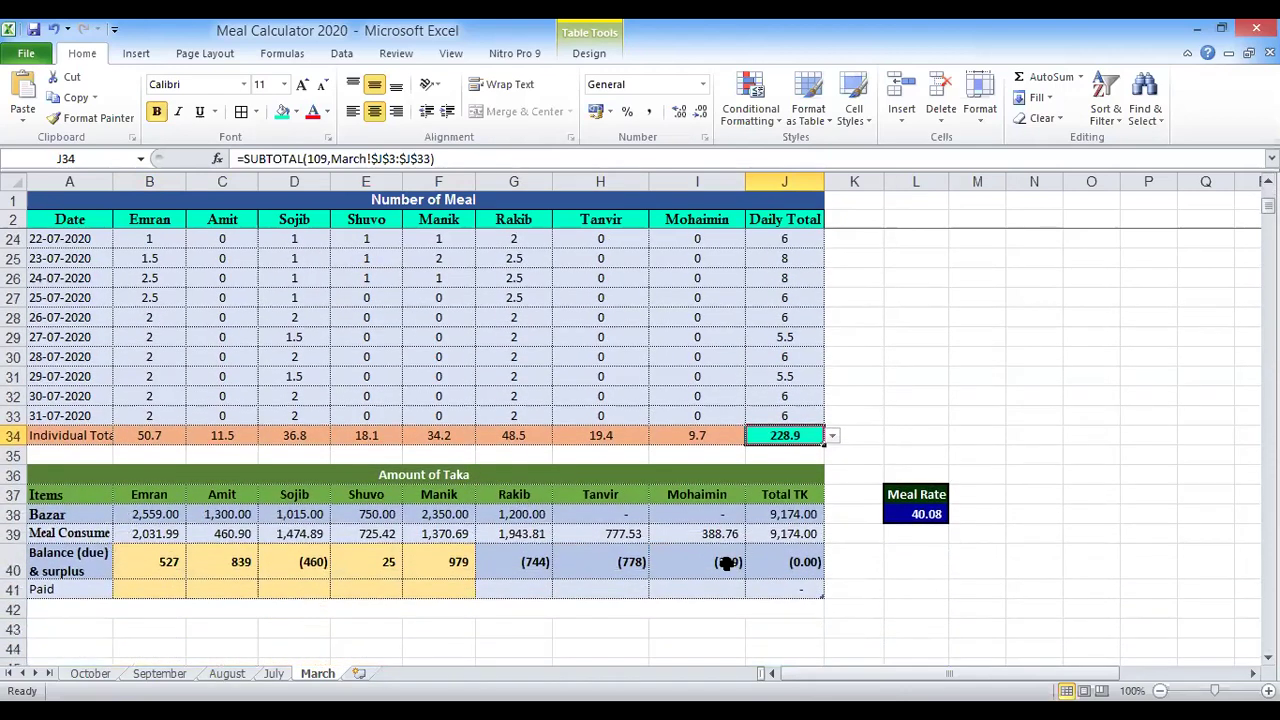
click(419, 478)
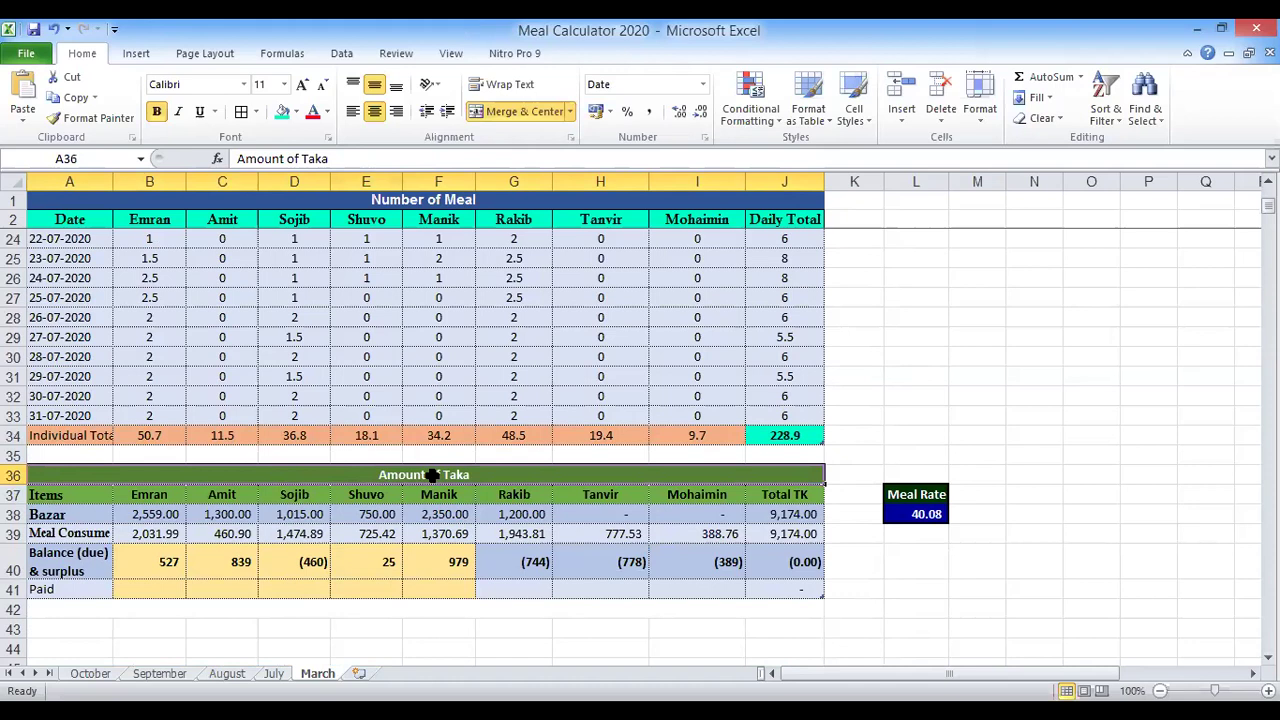
click(145, 494)
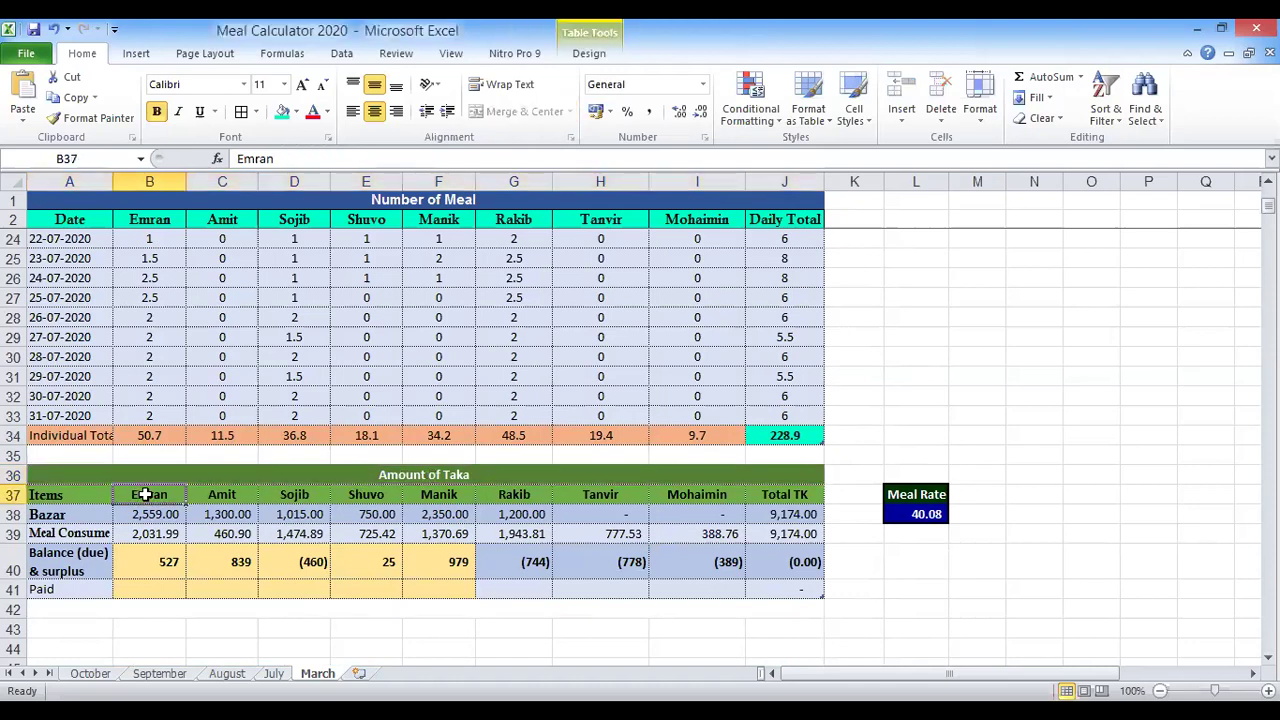
click(211, 494)
click(298, 493)
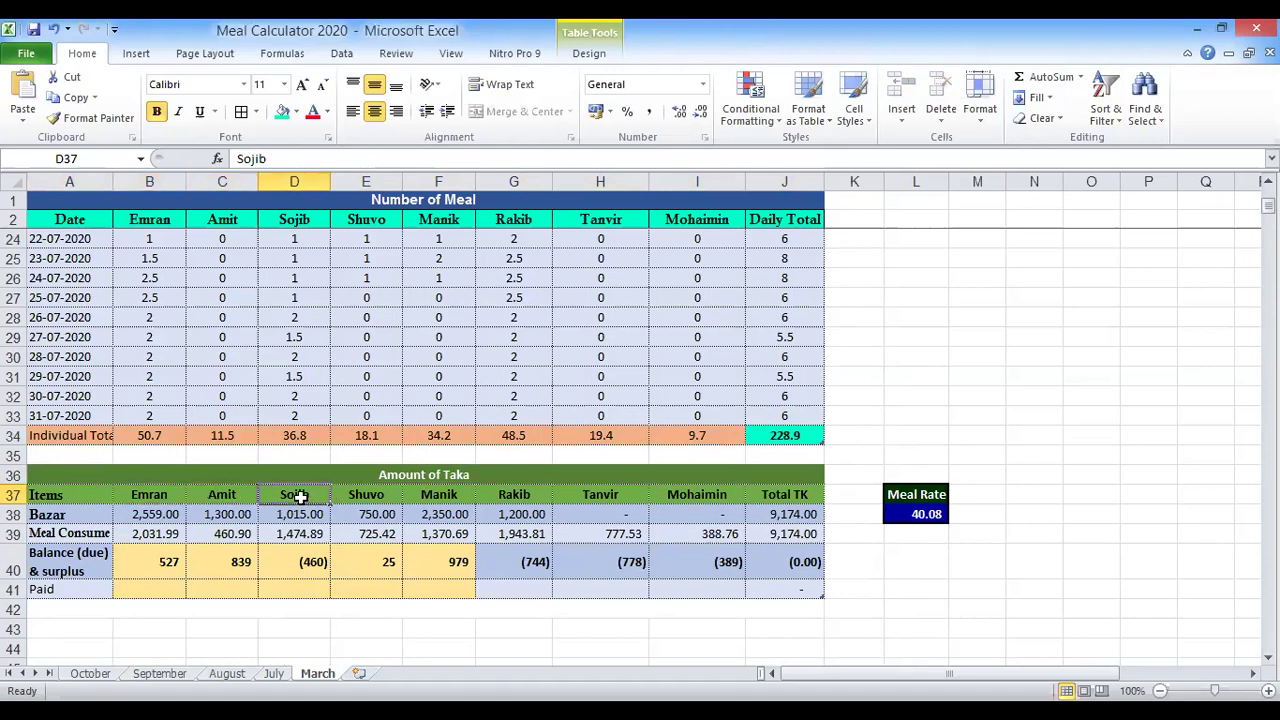
click(365, 500)
Step: Examine the members' amounts in the Bazar row and the Total TK formula in J38
click(152, 514)
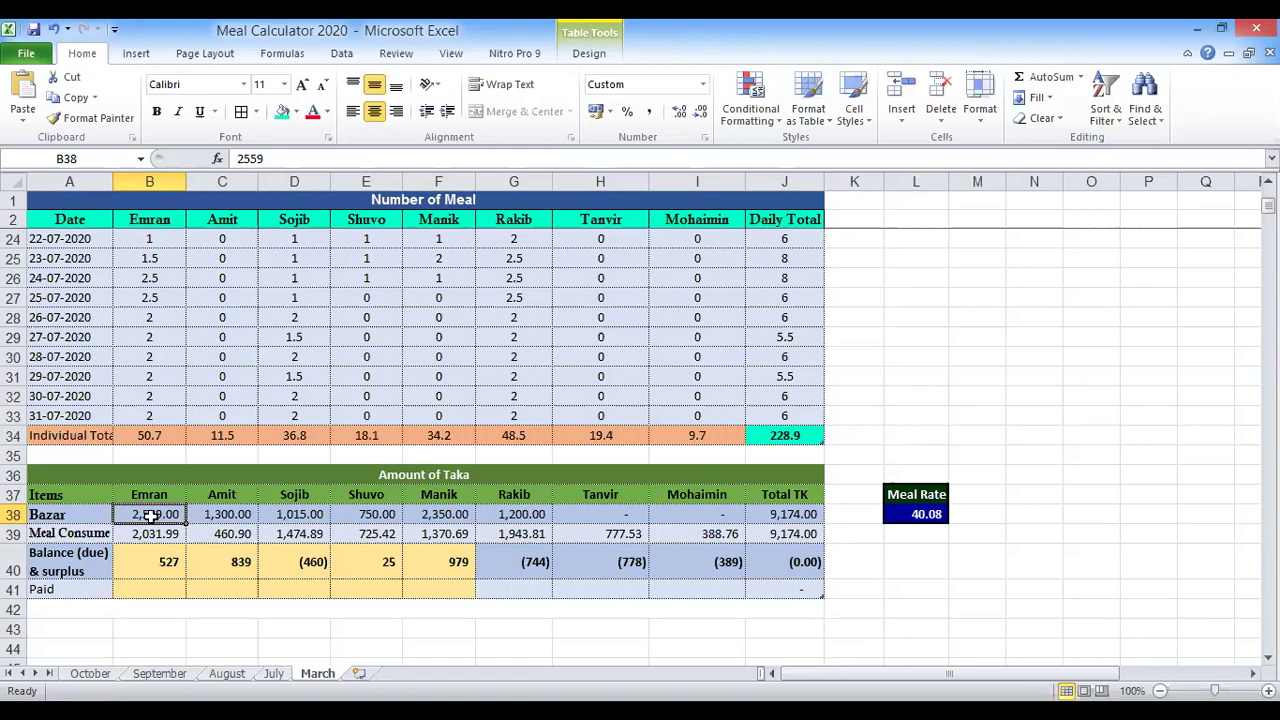
click(65, 516)
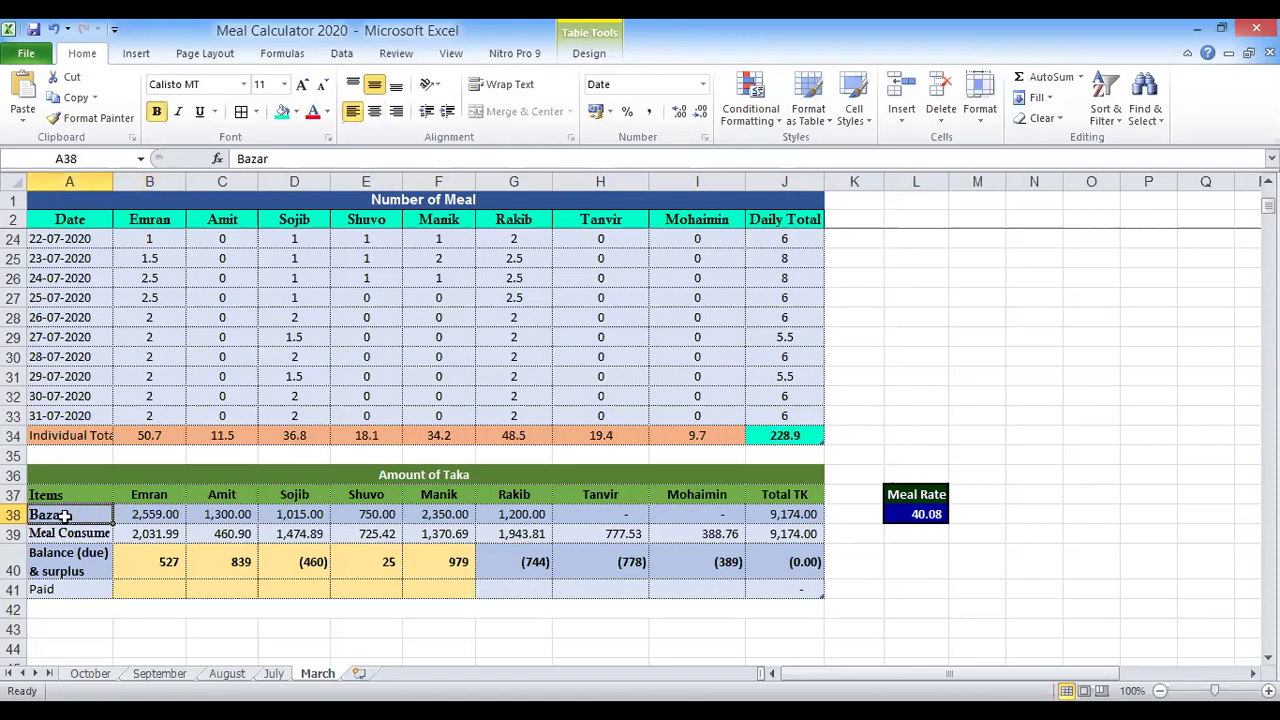
click(153, 516)
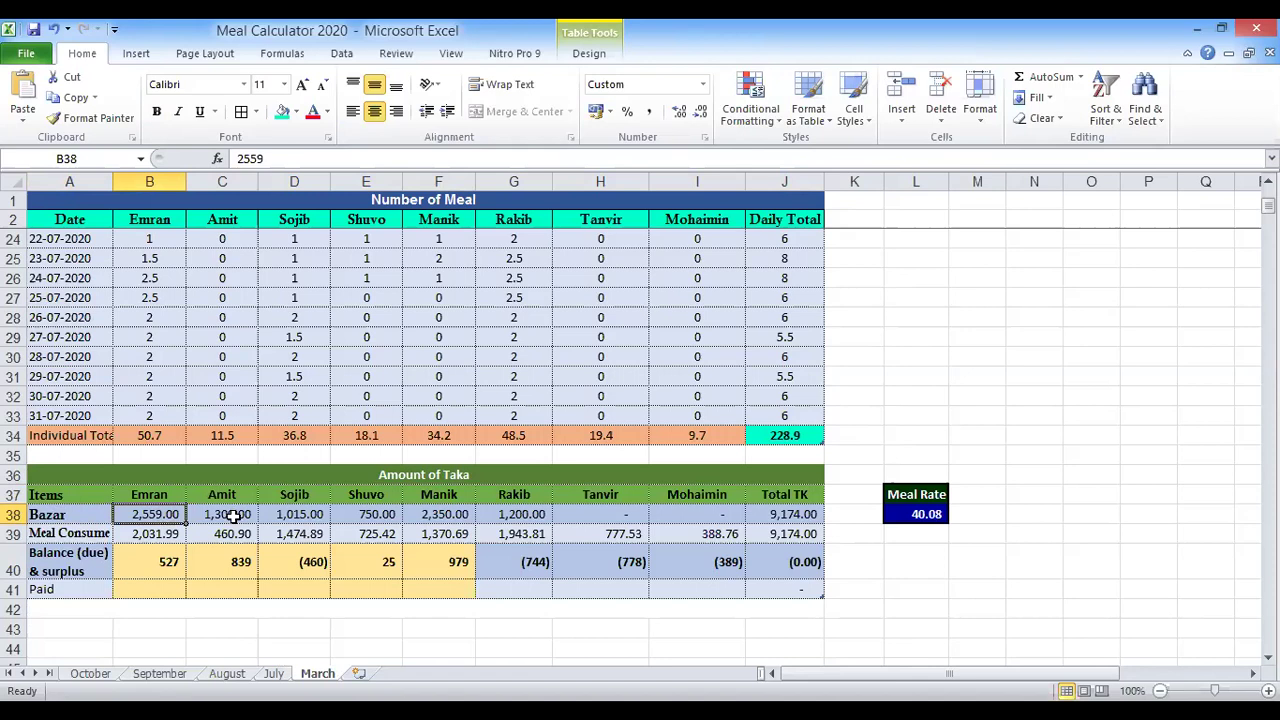
click(297, 516)
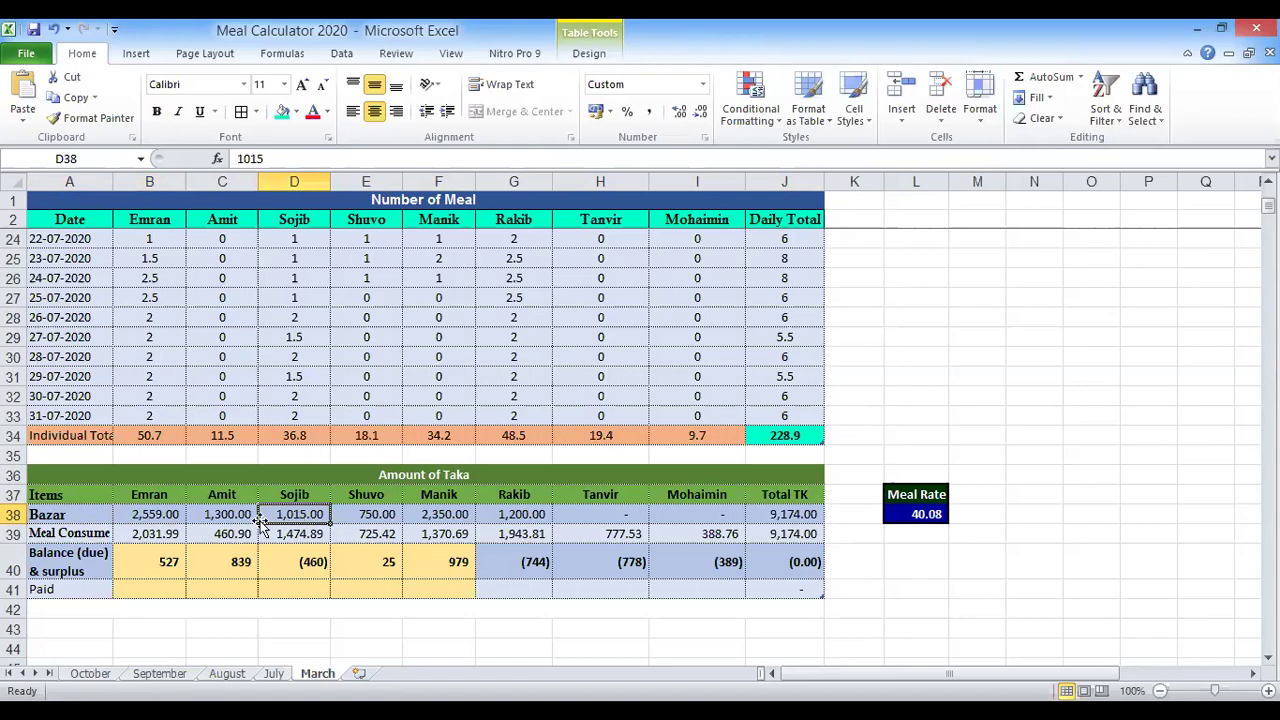
click(170, 514)
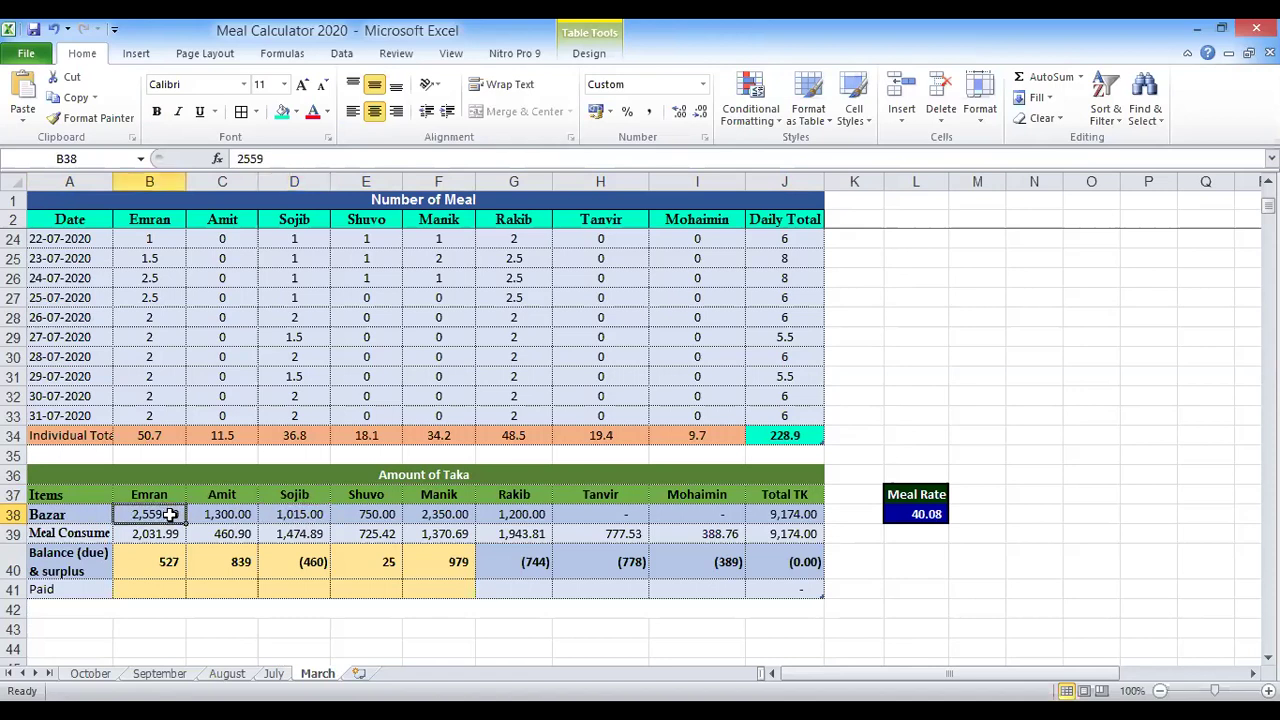
click(792, 515)
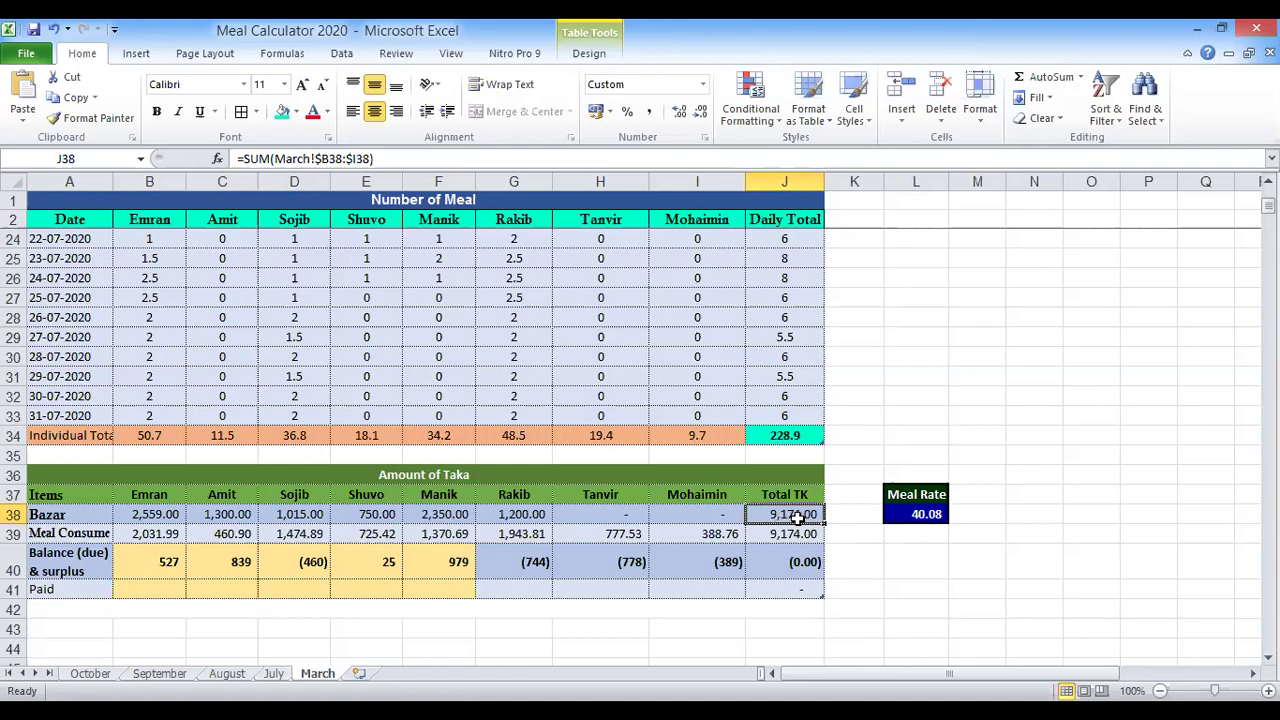
Step: Compare the total meals in J34 with the Bazar total in J38, and inspect the Meal Rate formula in L38
click(788, 435)
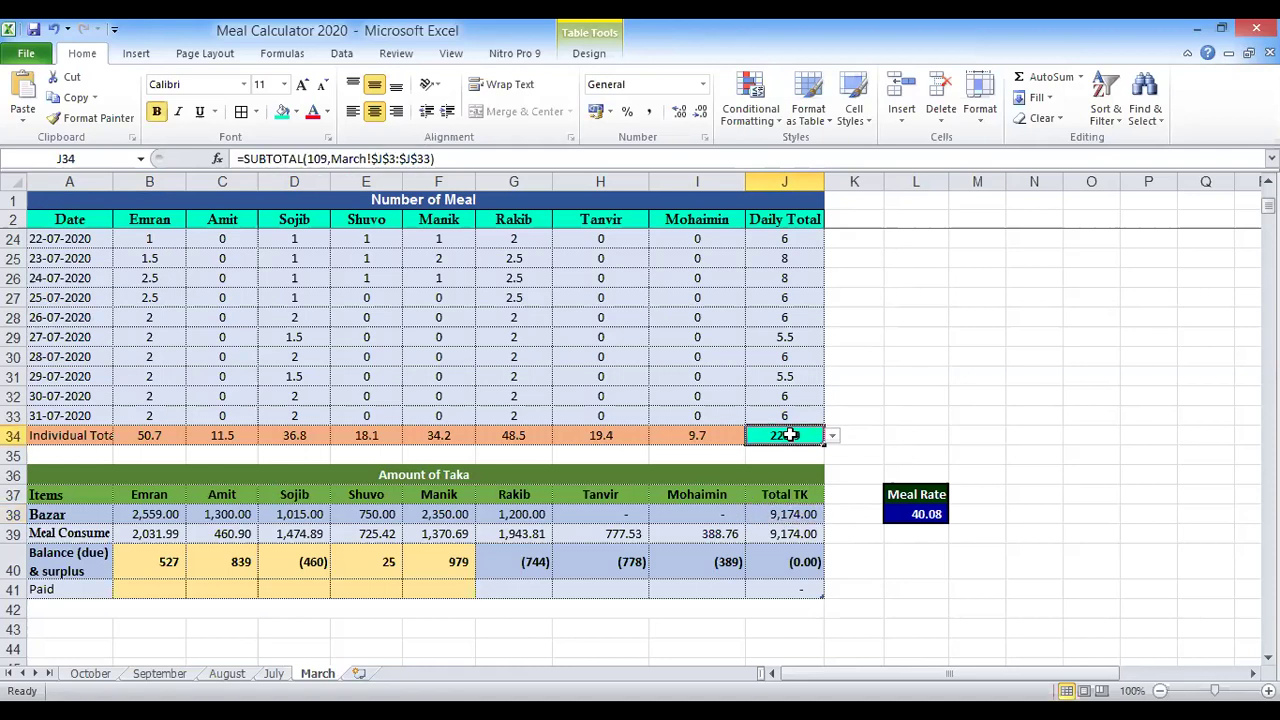
click(788, 514)
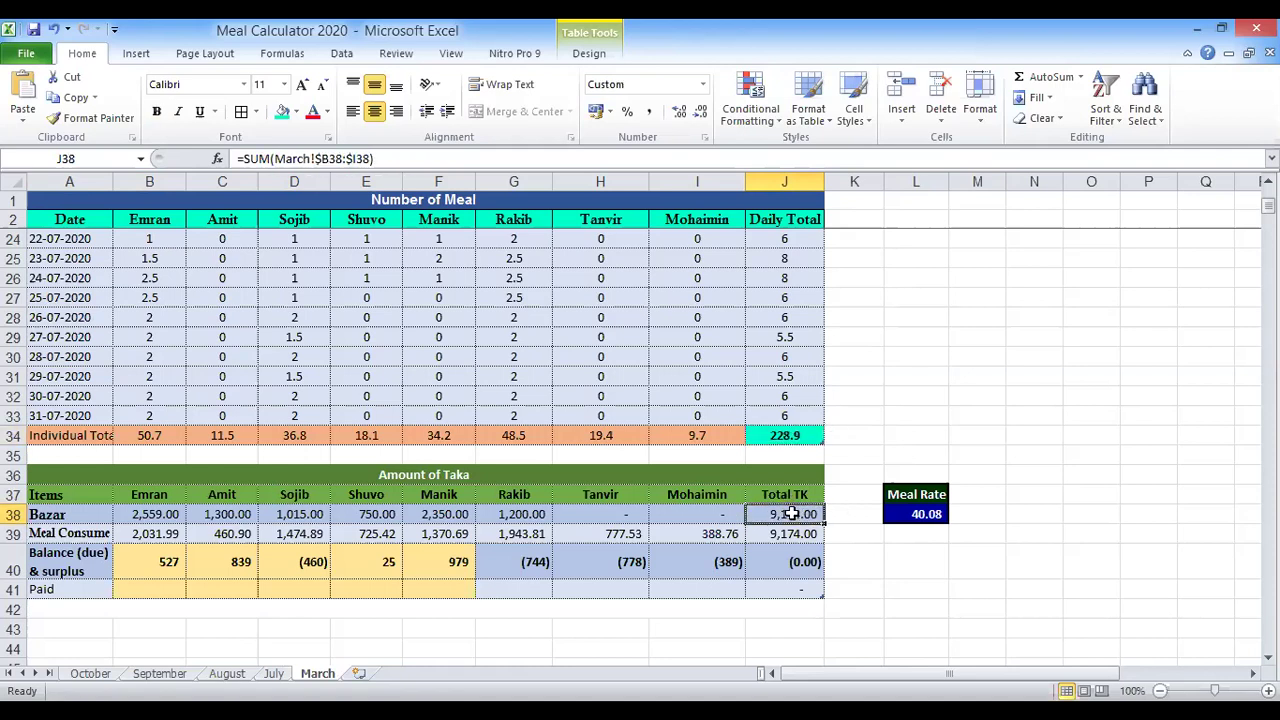
click(790, 433)
click(926, 514)
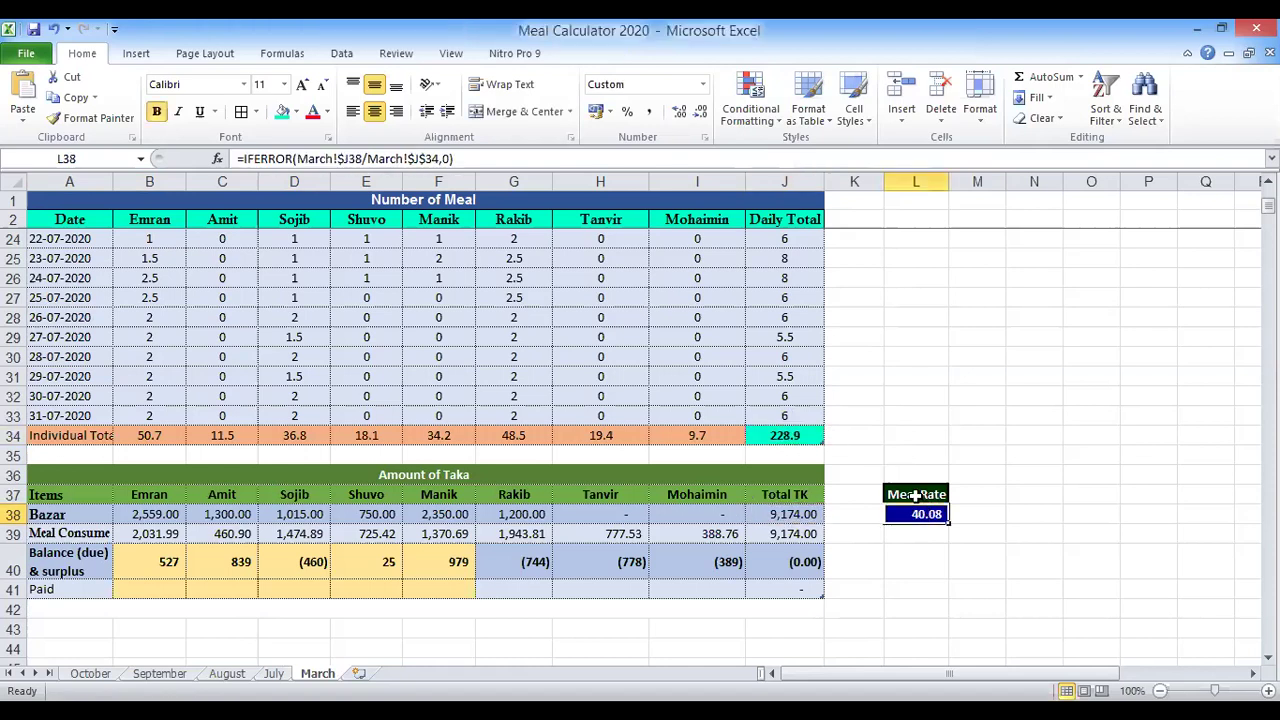
click(913, 495)
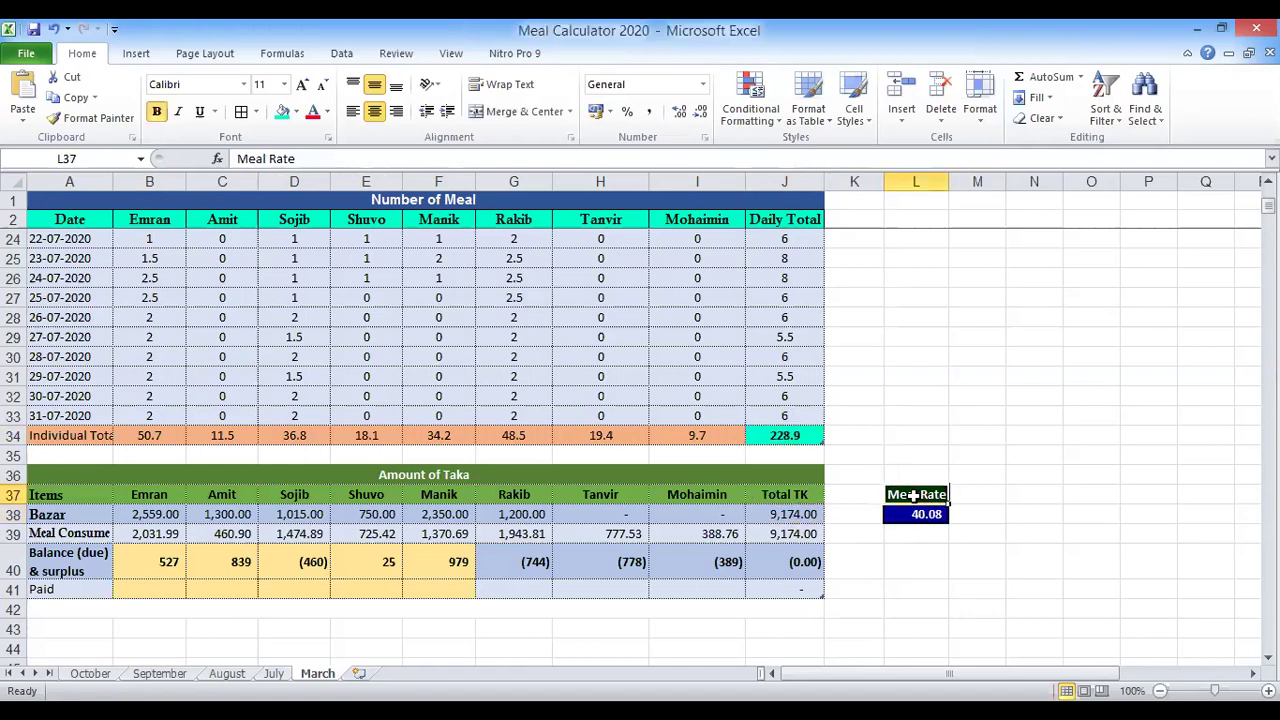
click(919, 514)
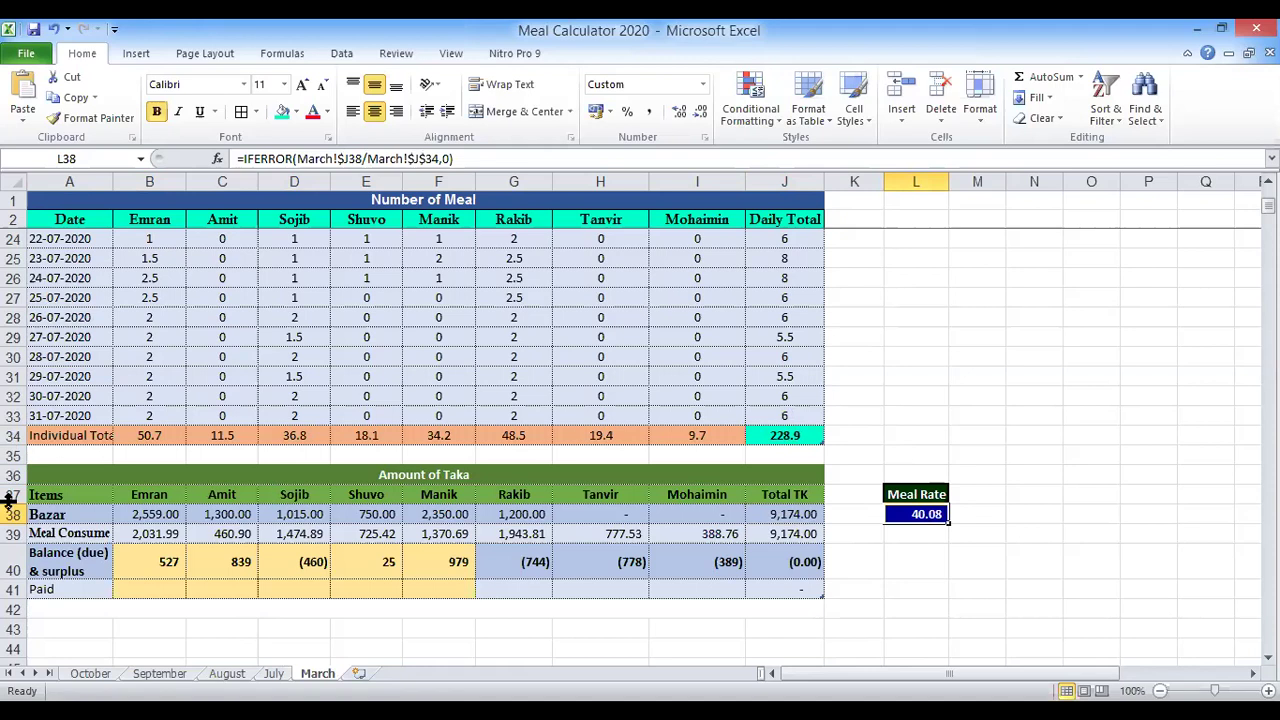
Step: Inspect the Meal Consume row's formula in B39 together with the Meal Rate in L38 that it uses
click(73, 537)
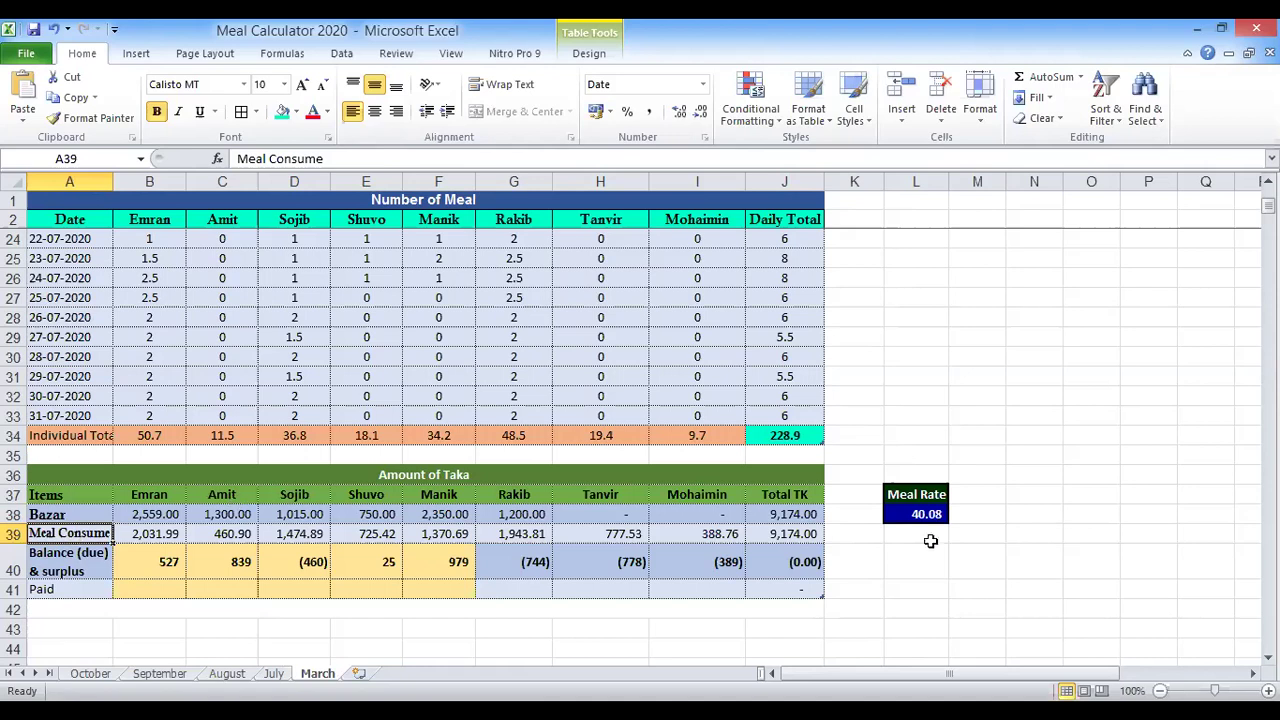
click(920, 513)
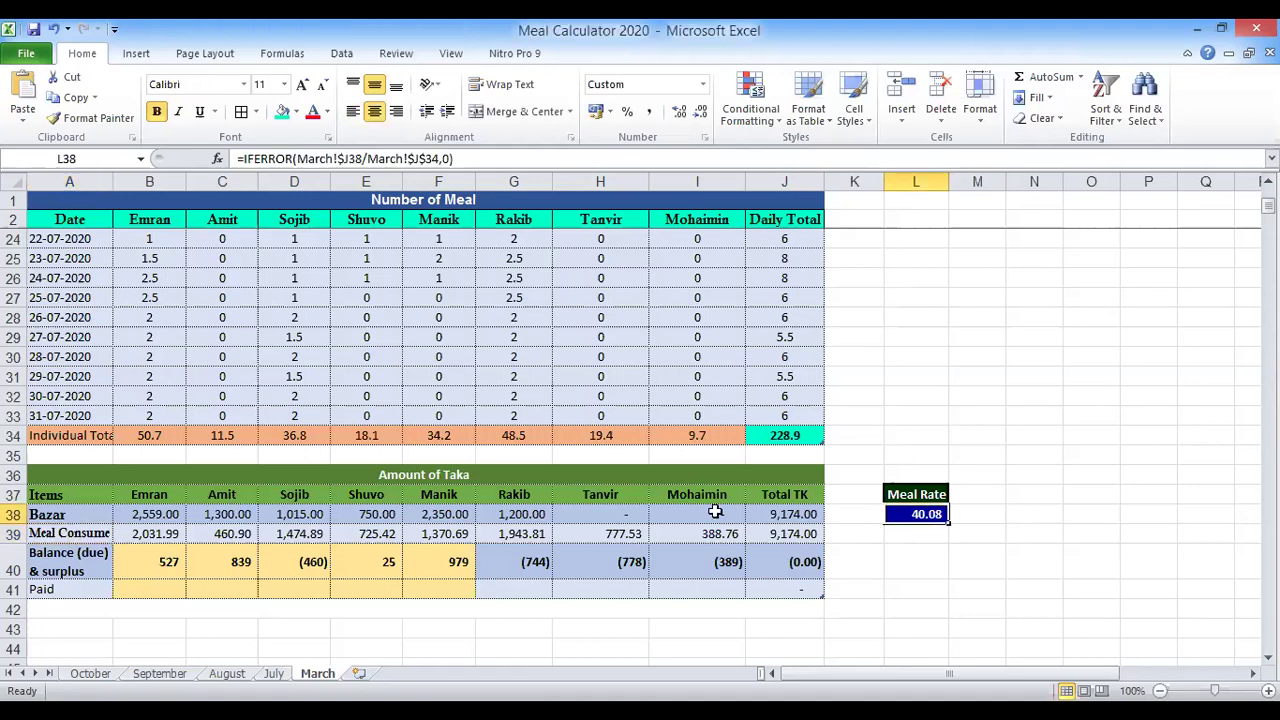
click(165, 533)
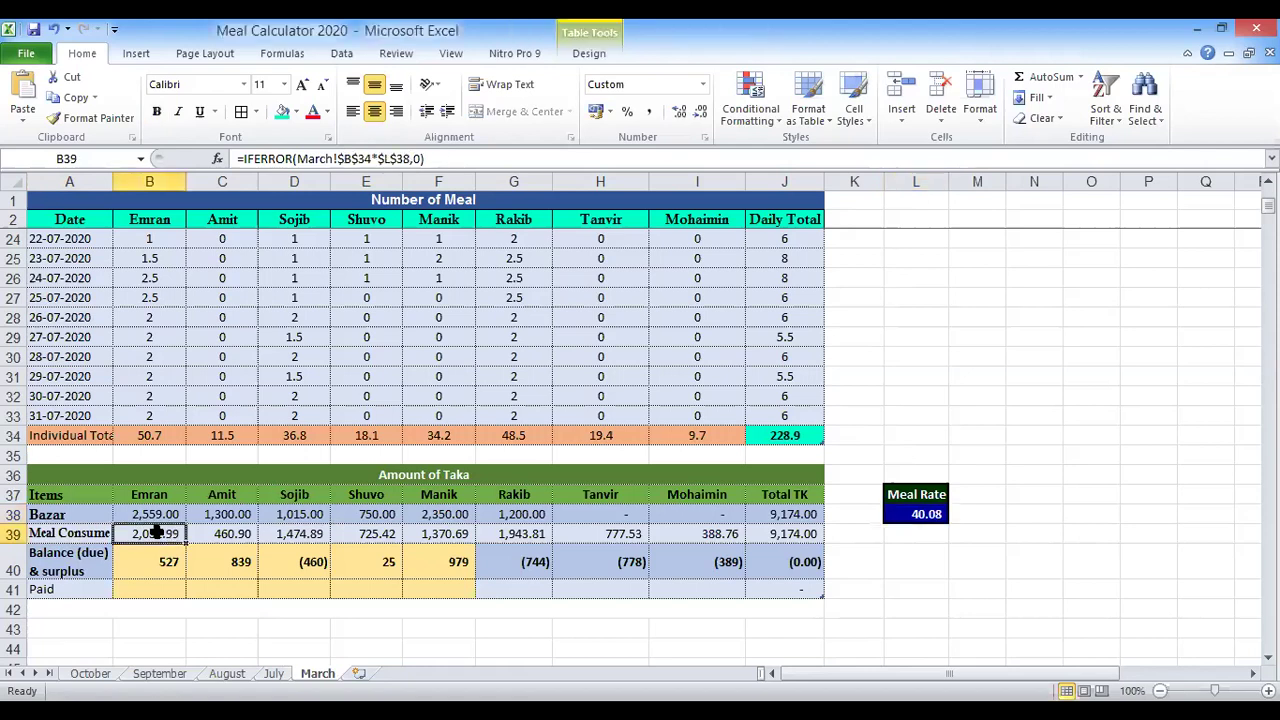
Step: Trace the Meal Consume amount in B39 to the meal total in B34 and Meal Rate in L38, and compare it with the Bazar amount in B38
click(152, 432)
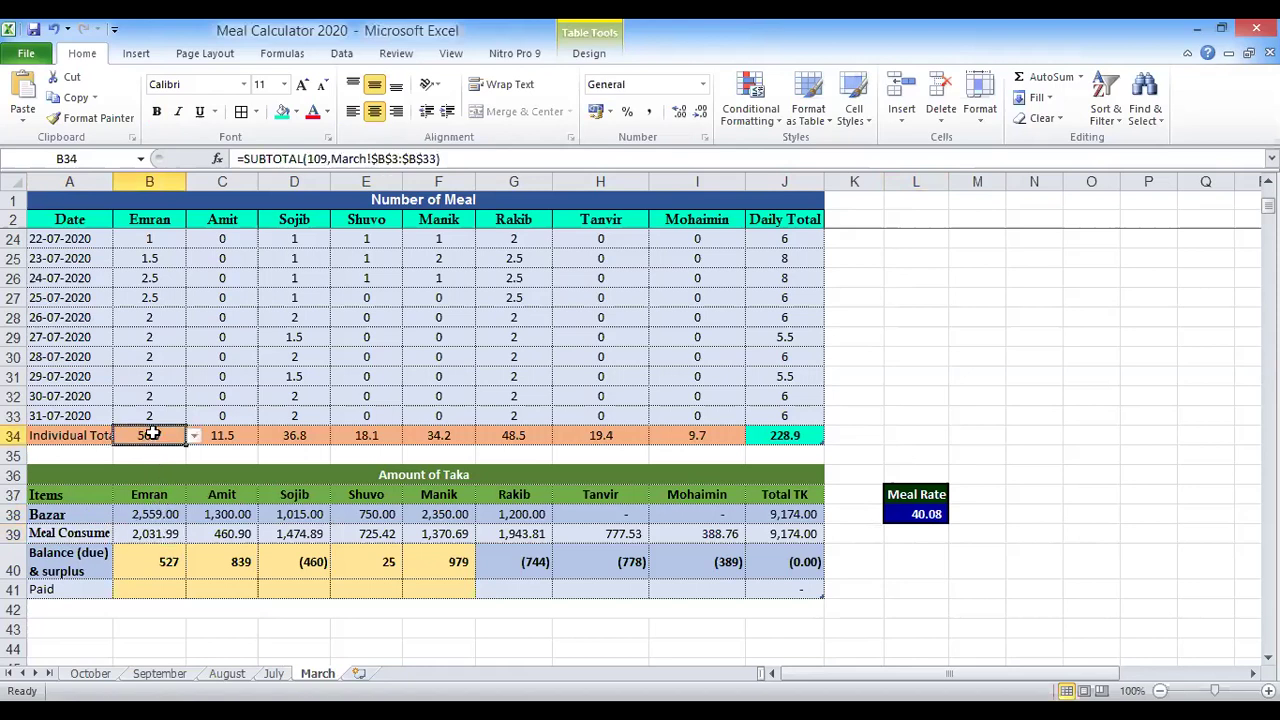
click(930, 518)
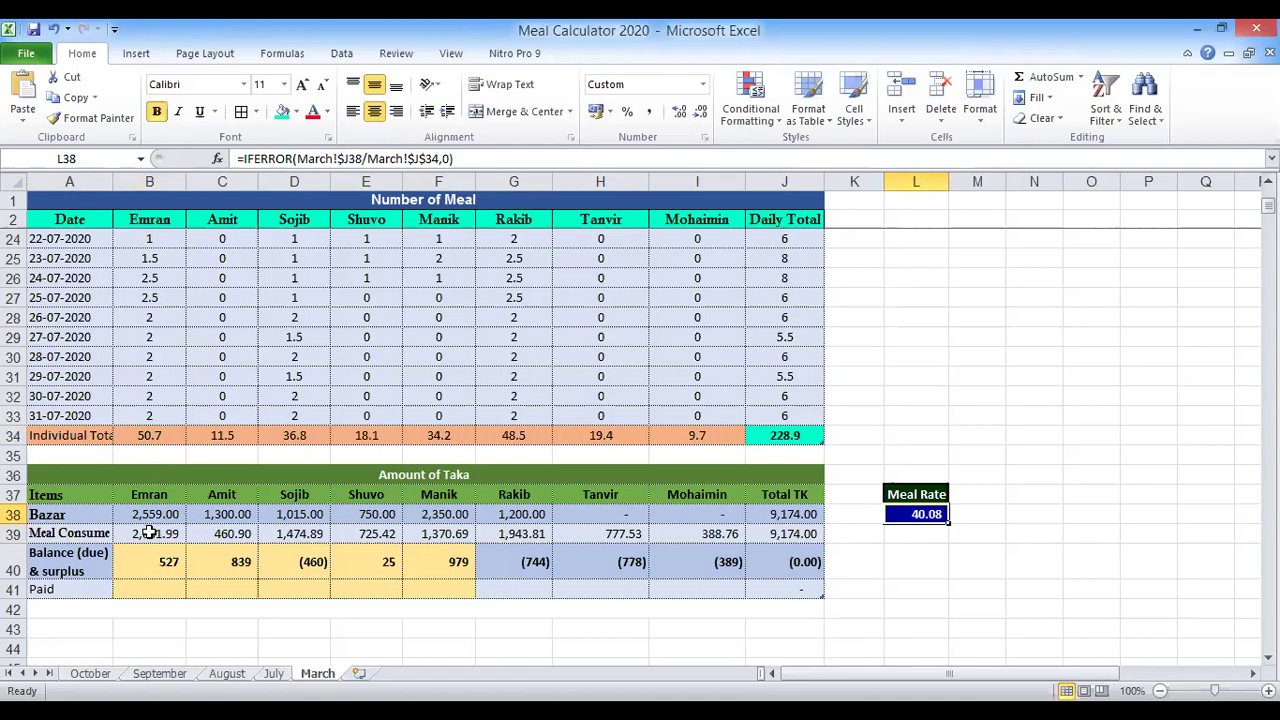
click(150, 534)
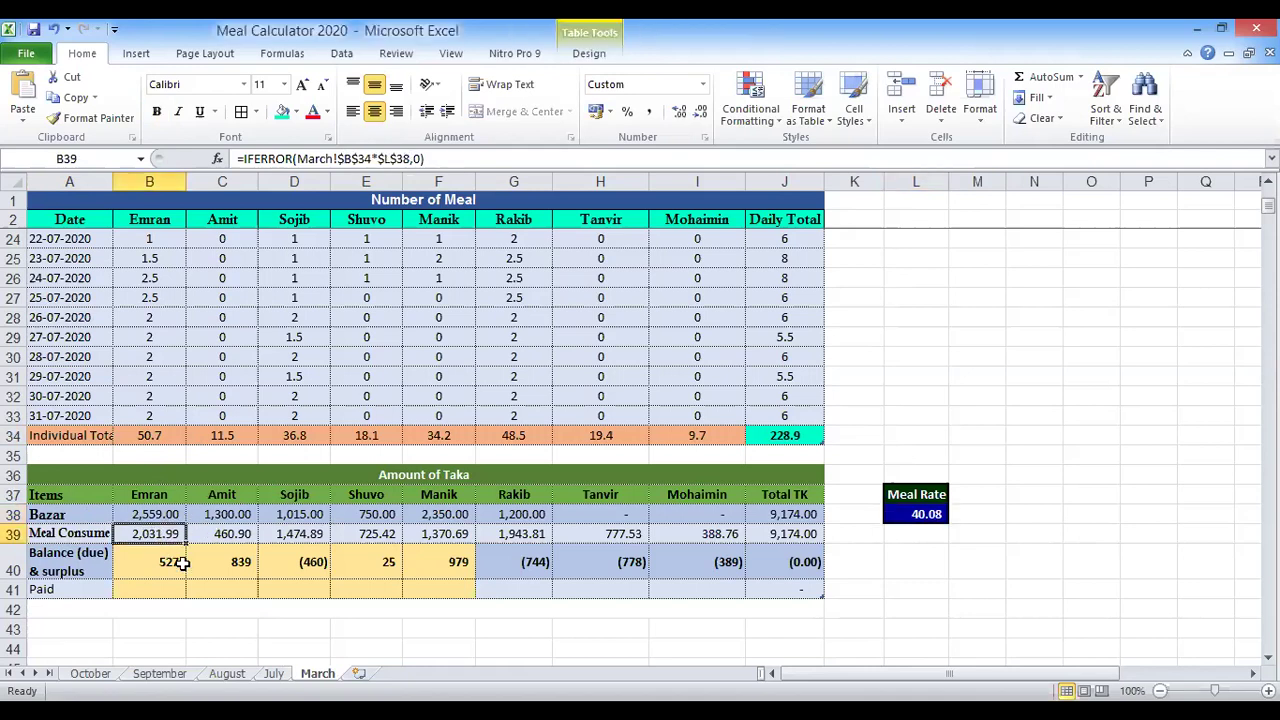
click(169, 515)
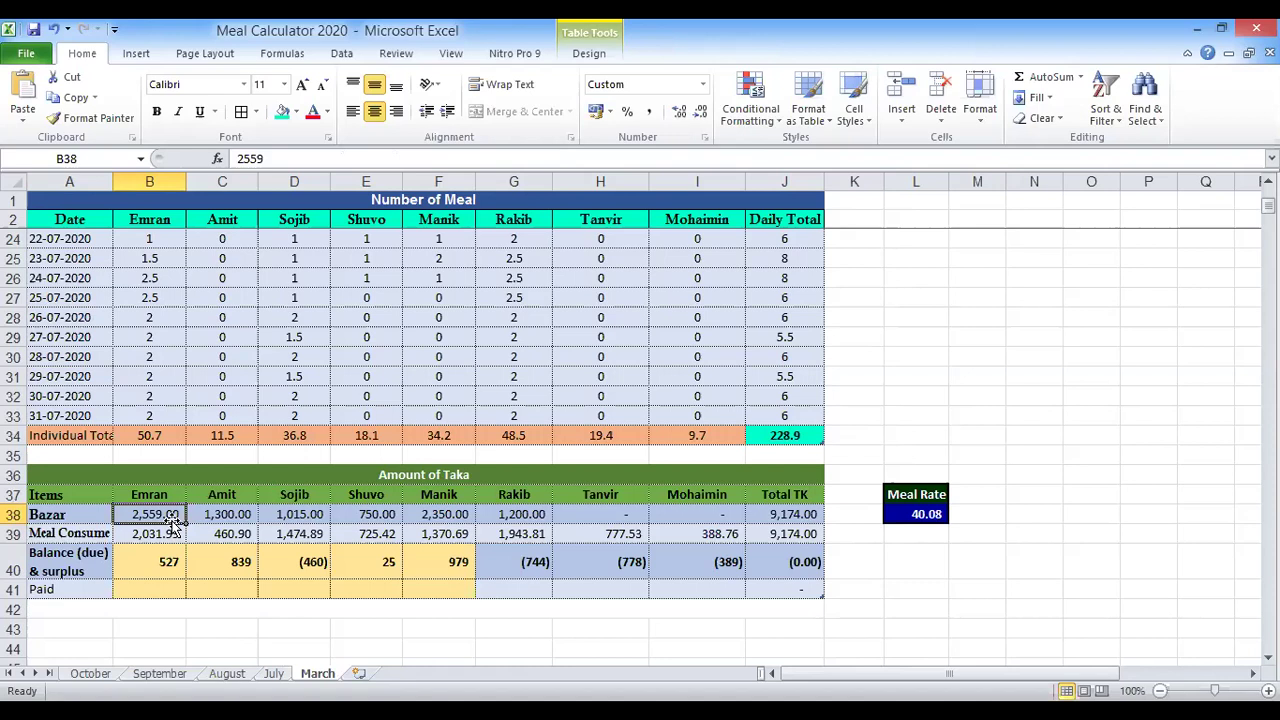
Step: Examine the Balance (due) & surplus row's label in A40 and its formulas for the first two members in B40 and C40
click(57, 557)
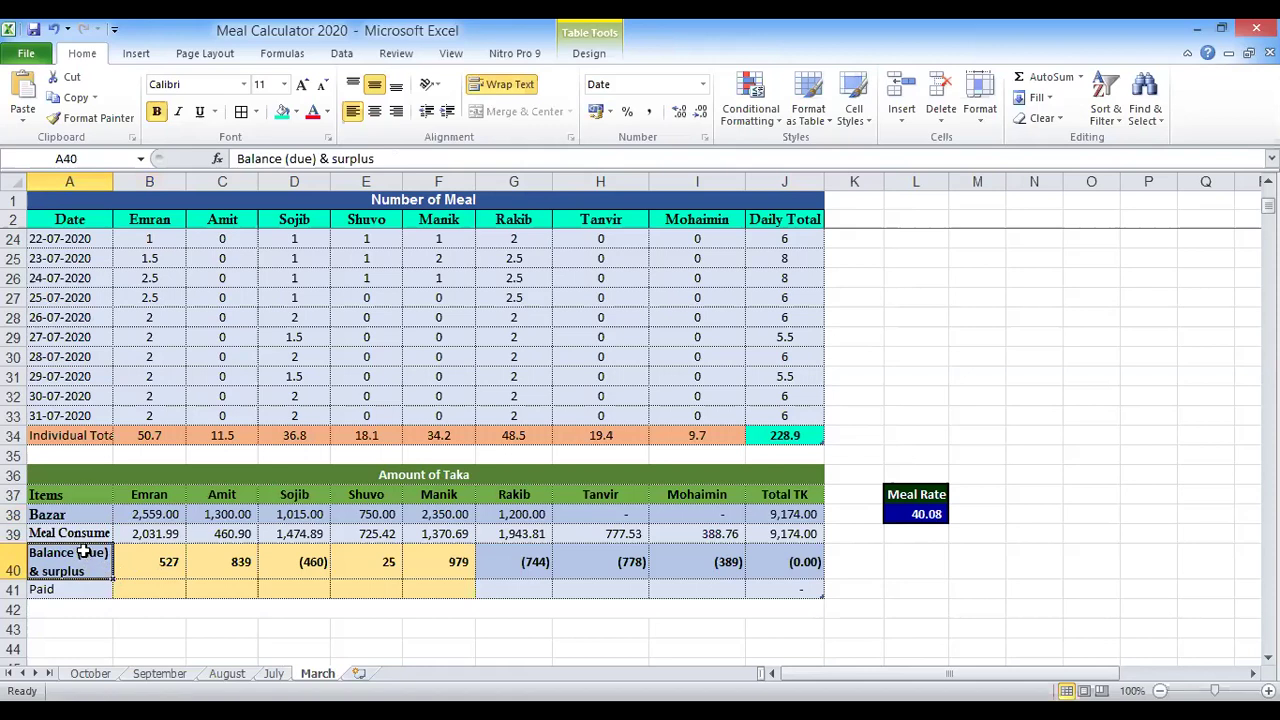
click(160, 564)
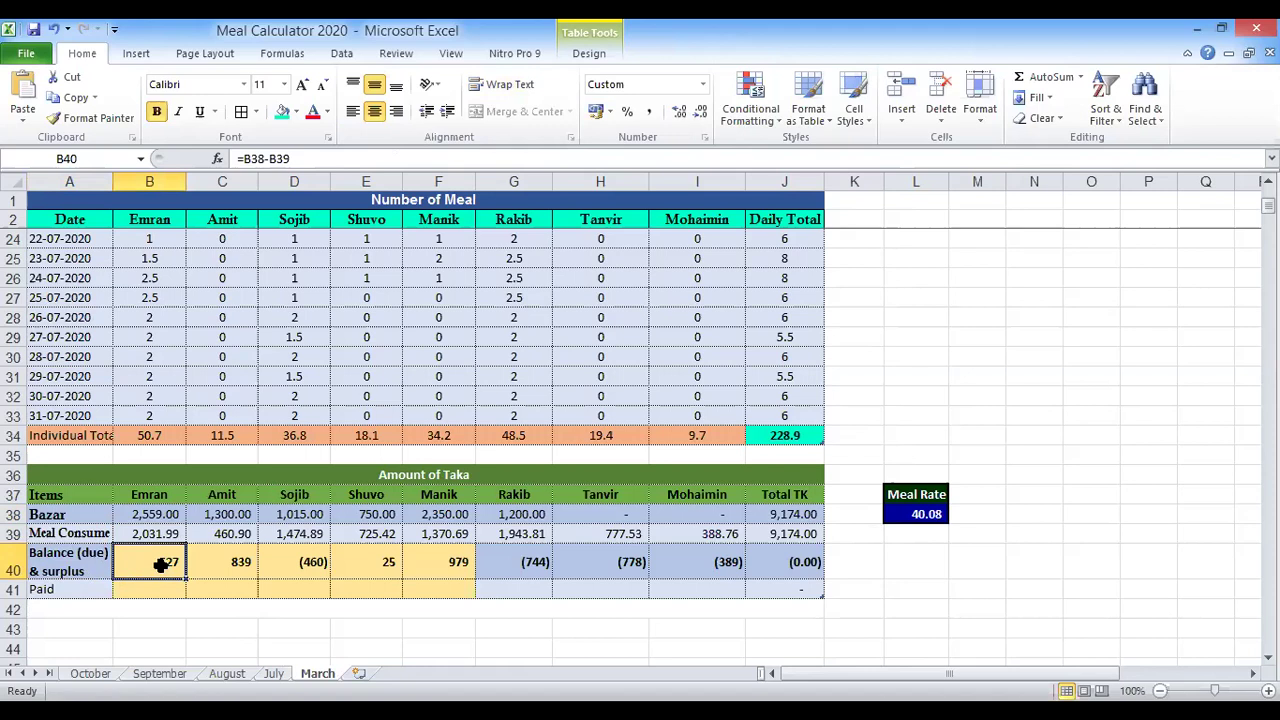
click(222, 565)
click(158, 562)
click(242, 565)
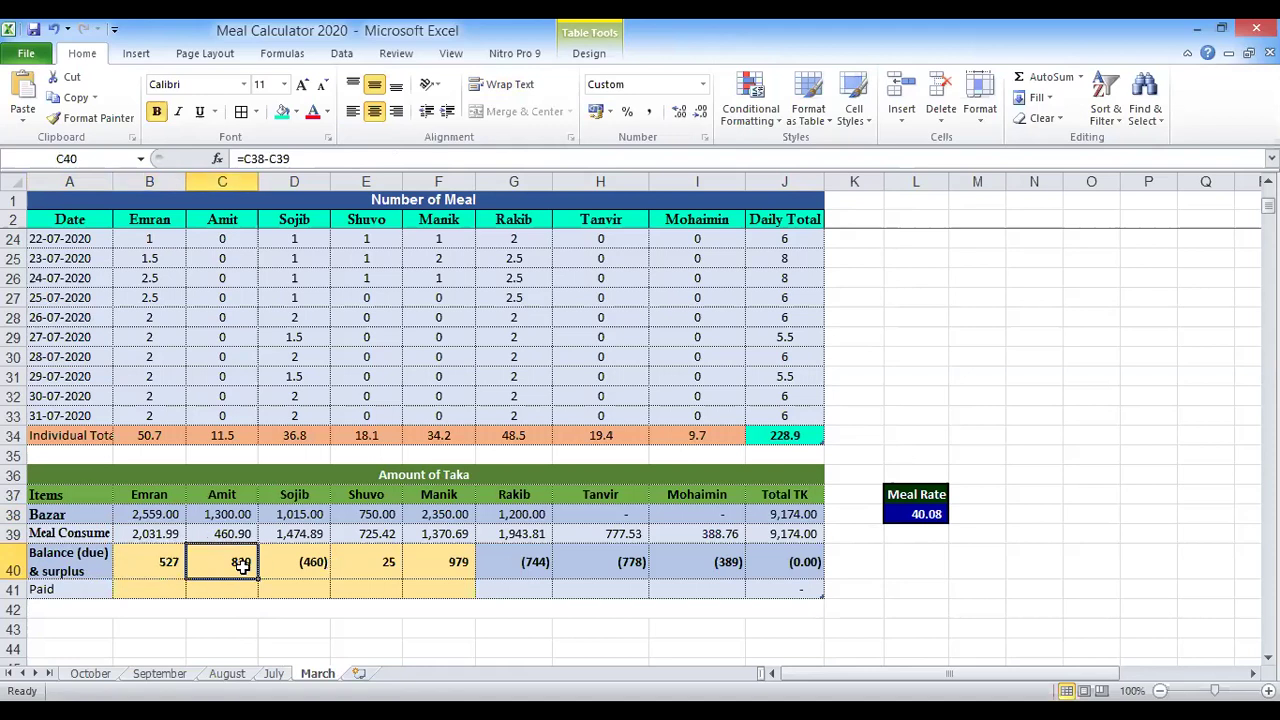
click(167, 563)
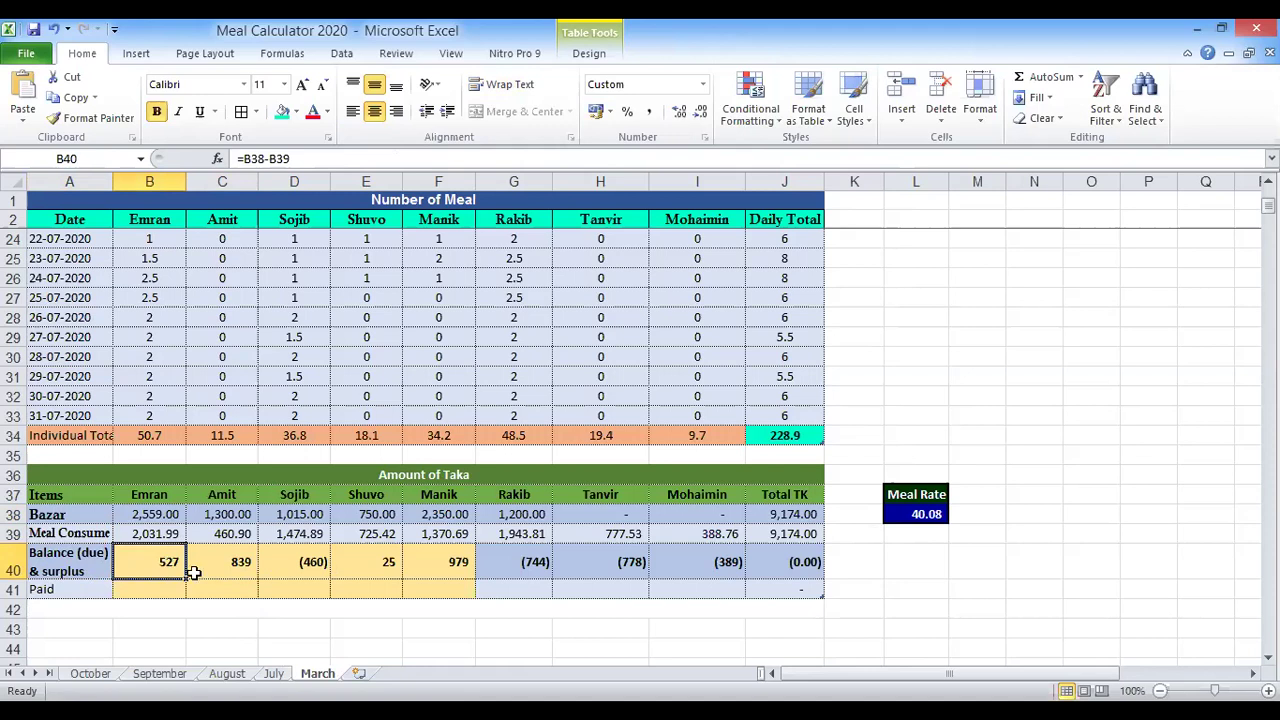
Step: Trace the balance in D40 through that member's meal total in D34, Meal Consume in D39 and Bazar amount in D38
click(313, 566)
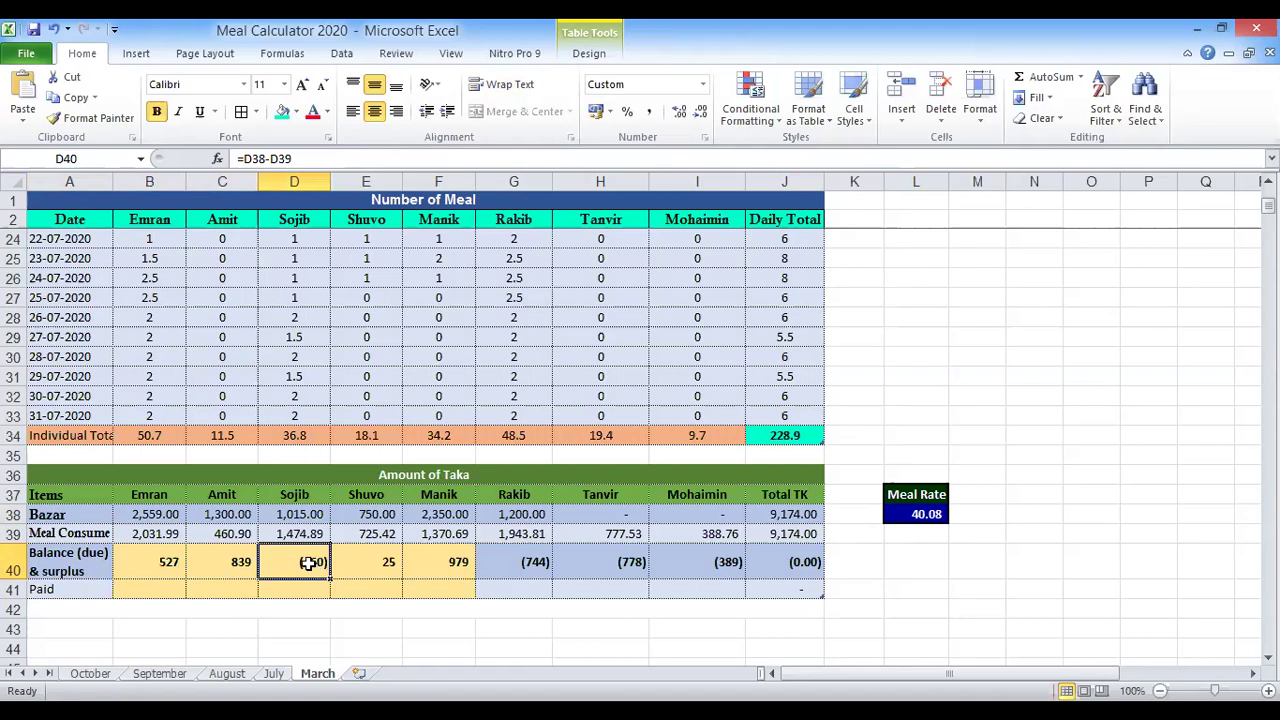
click(306, 434)
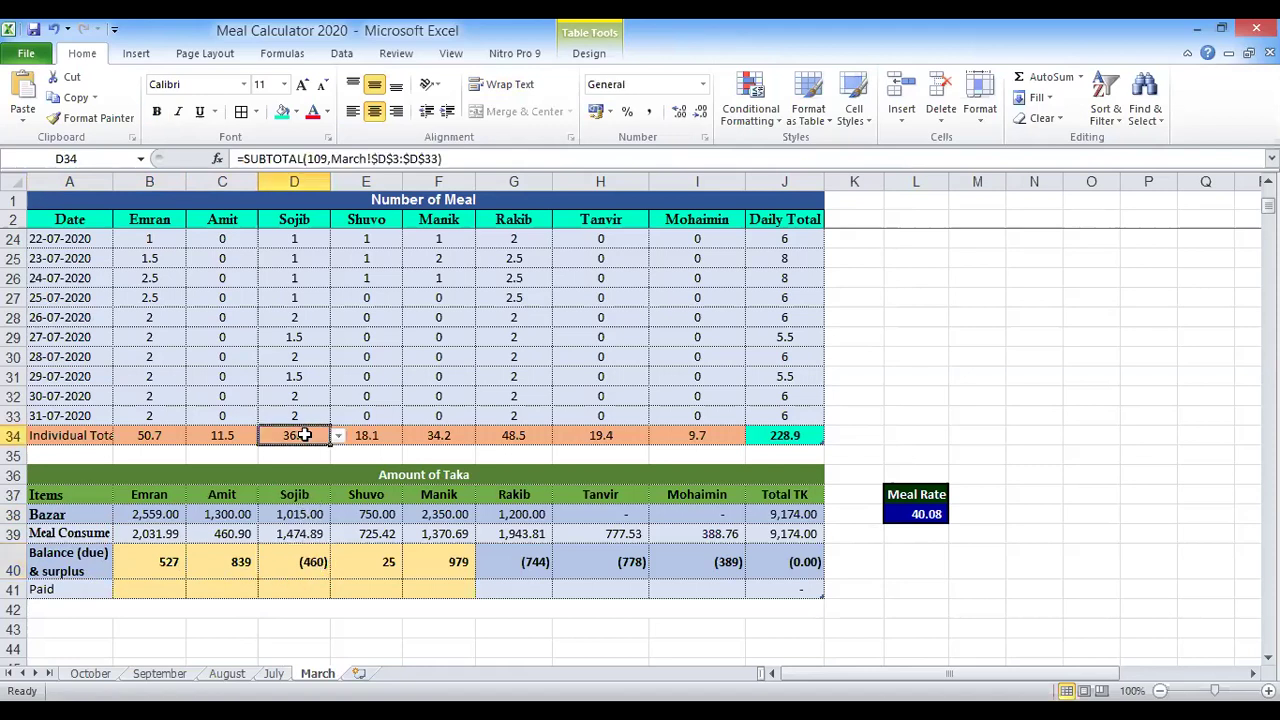
click(307, 535)
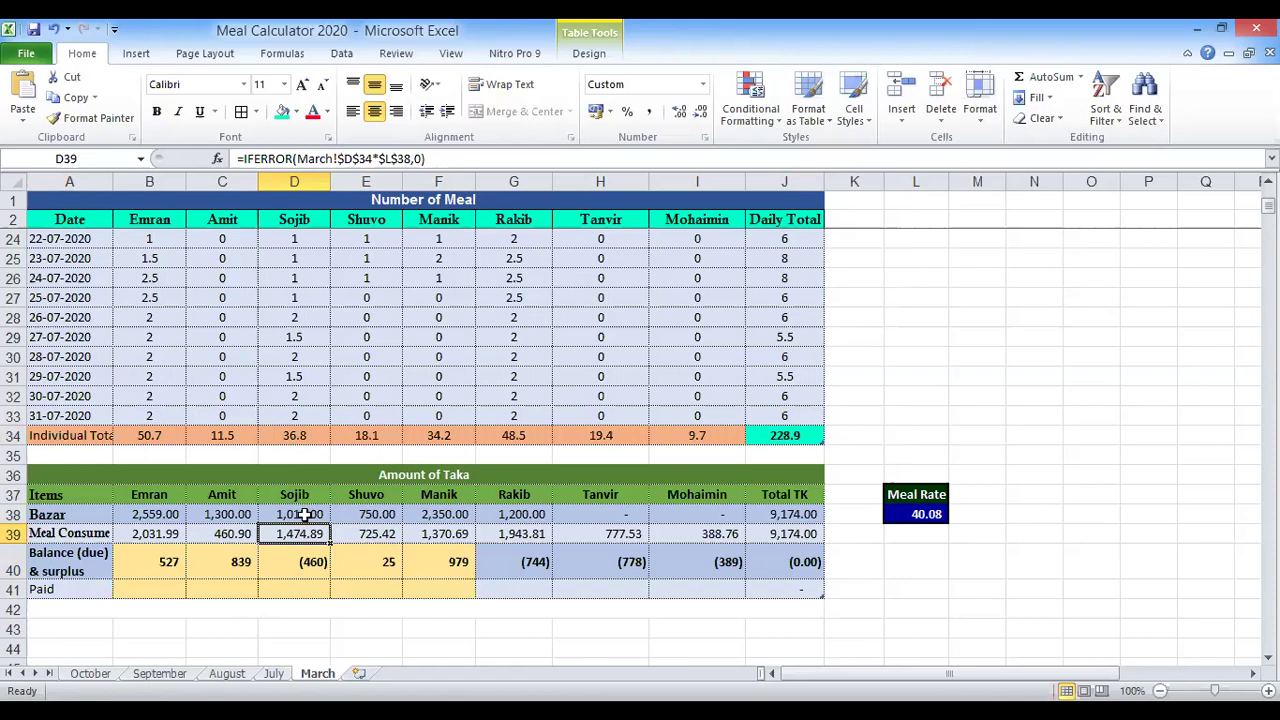
click(304, 514)
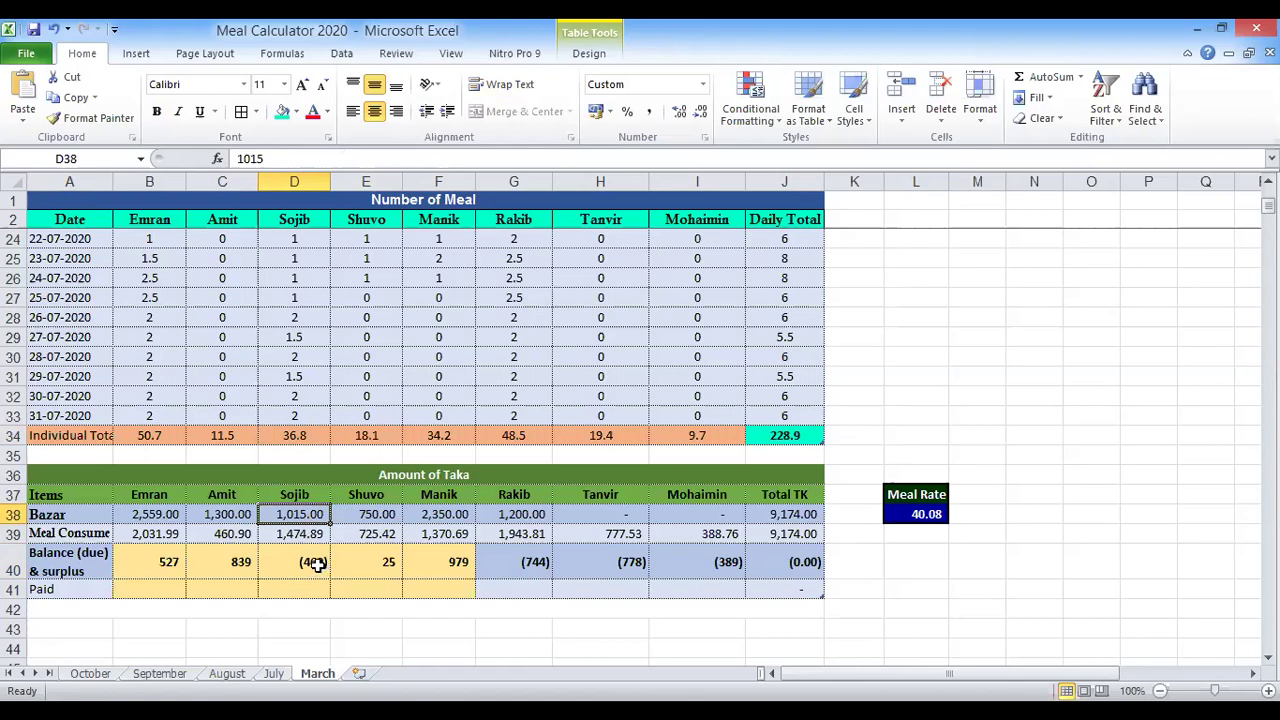
click(316, 565)
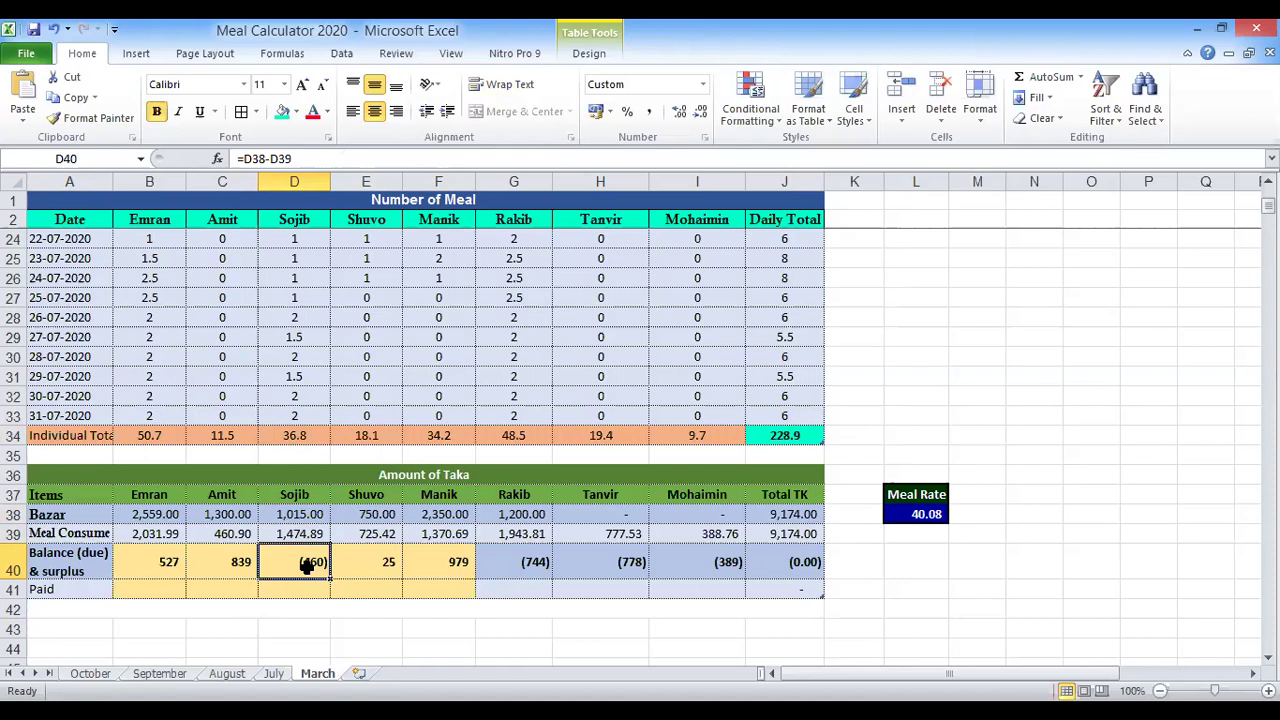
Step: Compare the surplus balances in C40 and F40 with the due balances in G40 and H40
click(242, 564)
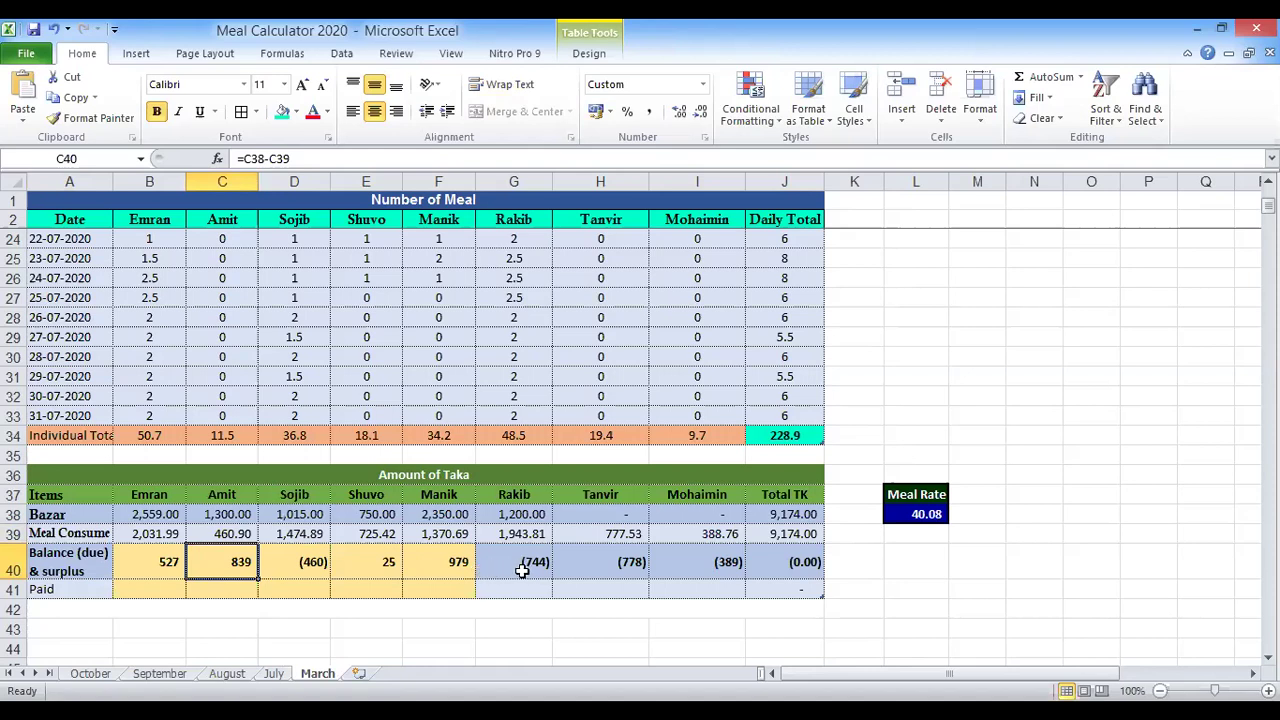
click(448, 563)
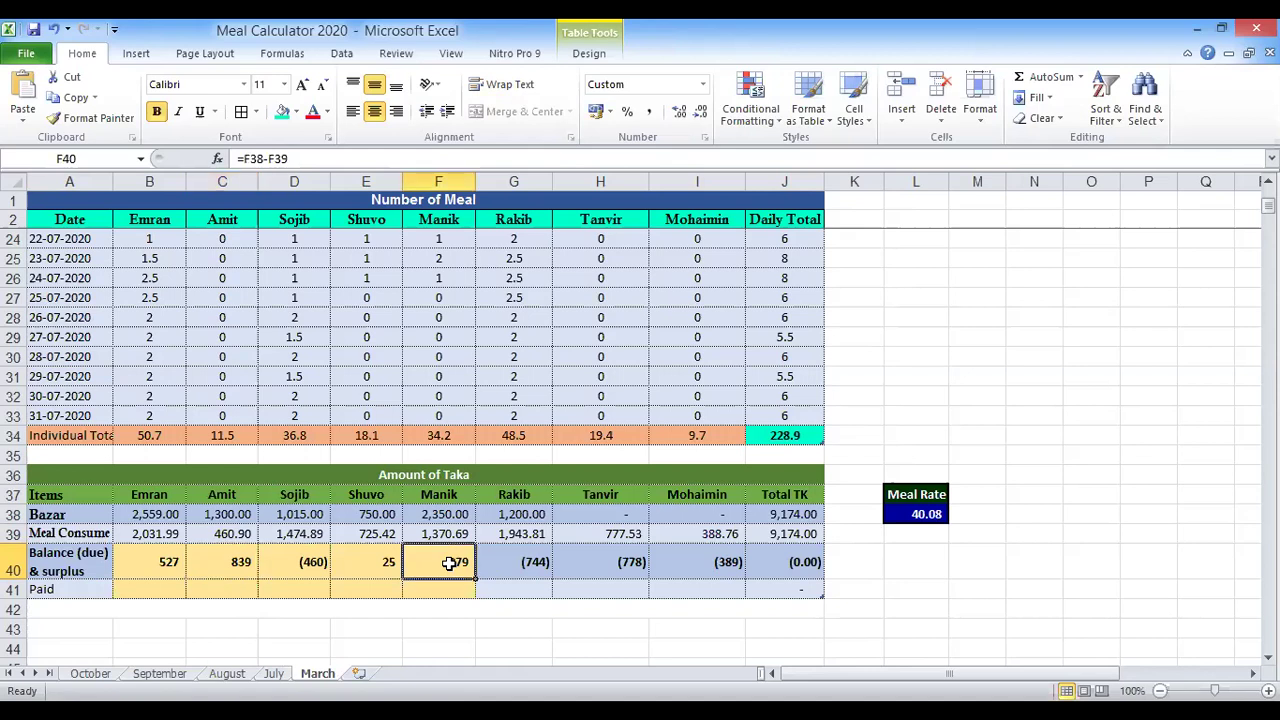
click(540, 572)
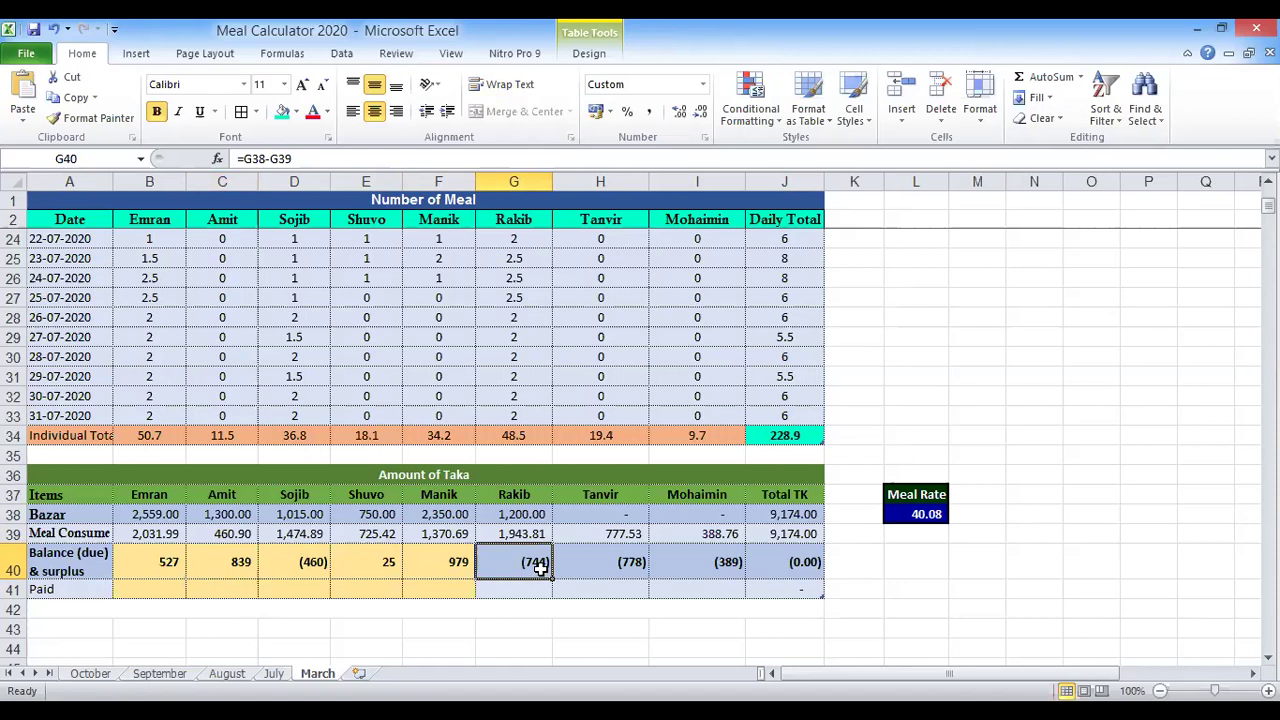
click(634, 564)
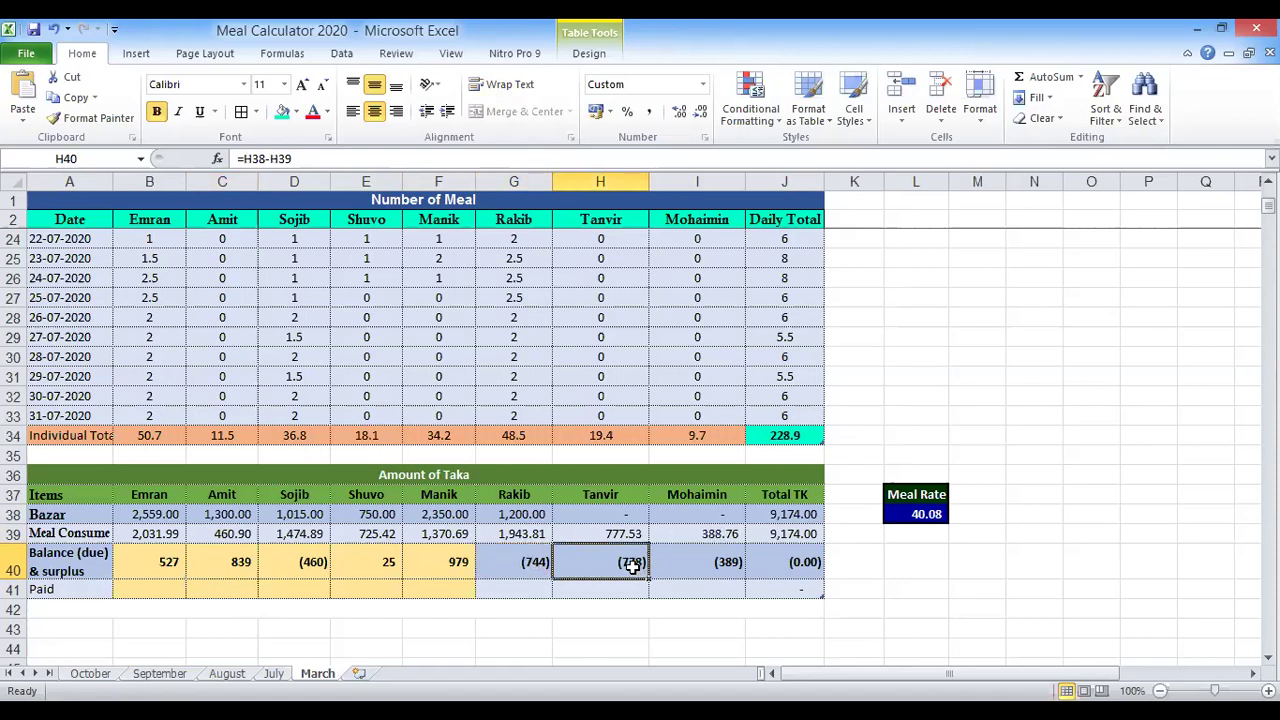
Step: Enter 800 as the Bazar amount in H38
click(617, 513)
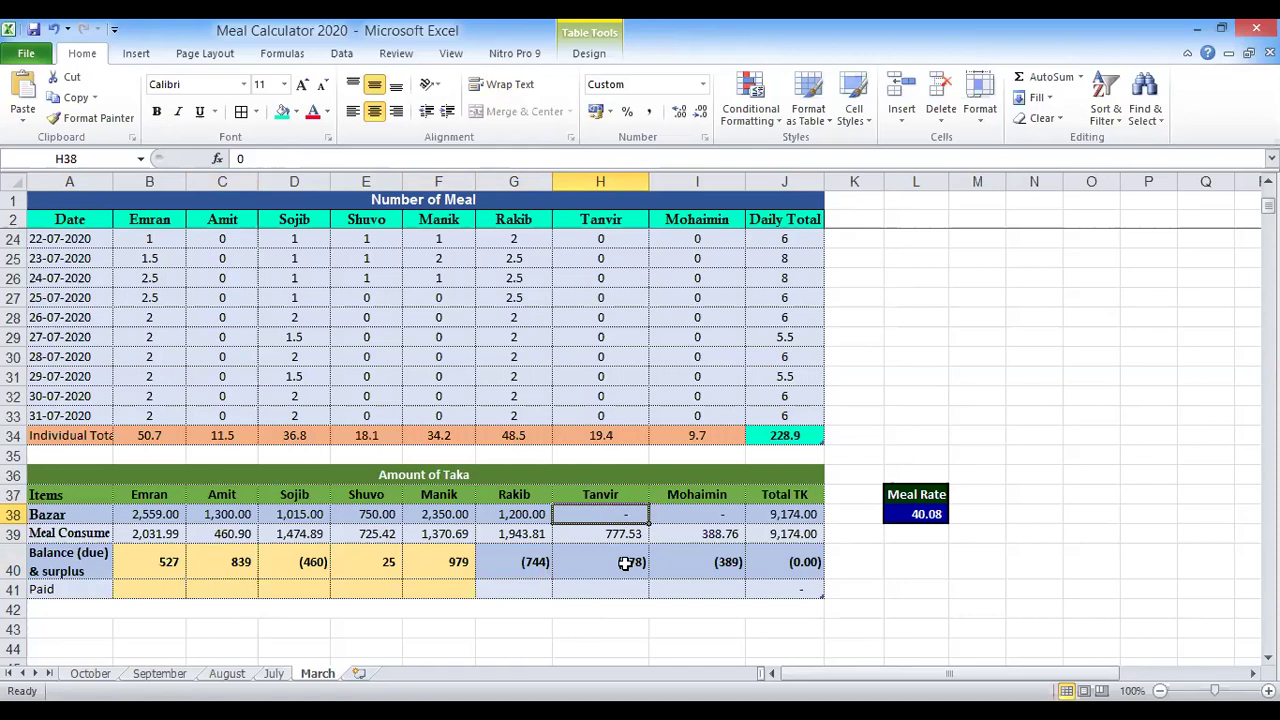
text(8000)
key(BackSpace)
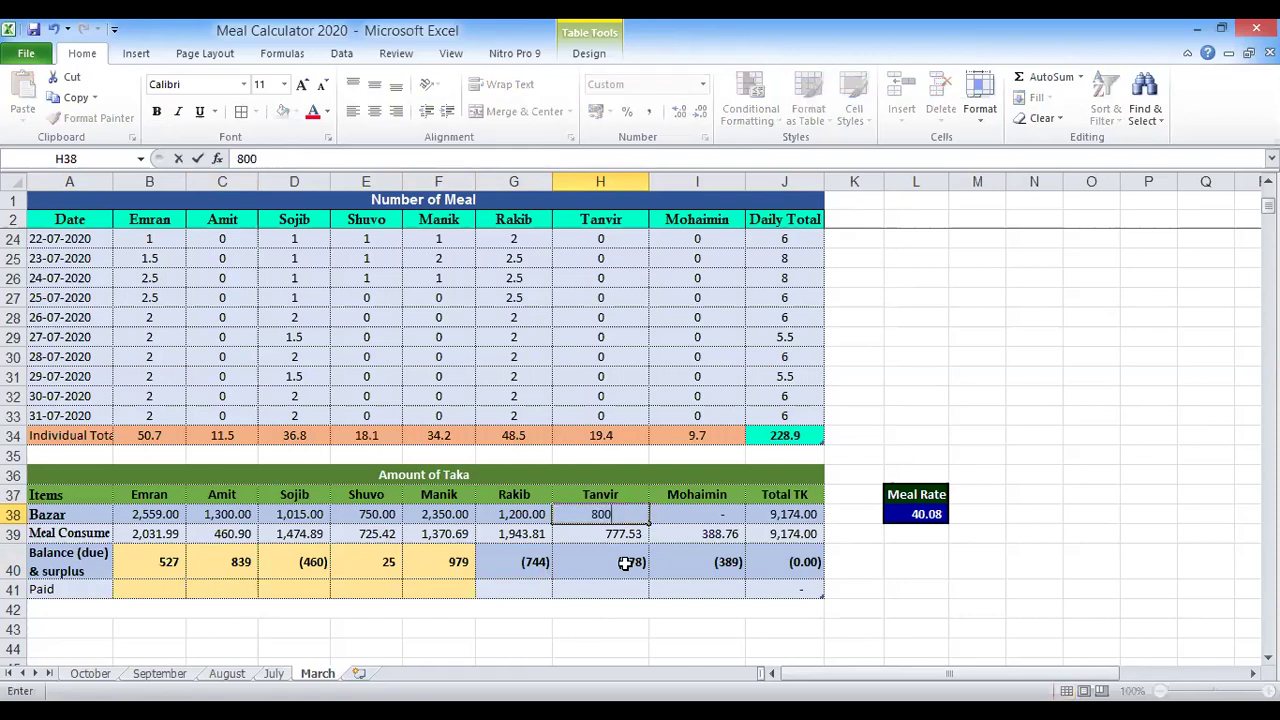
click(714, 591)
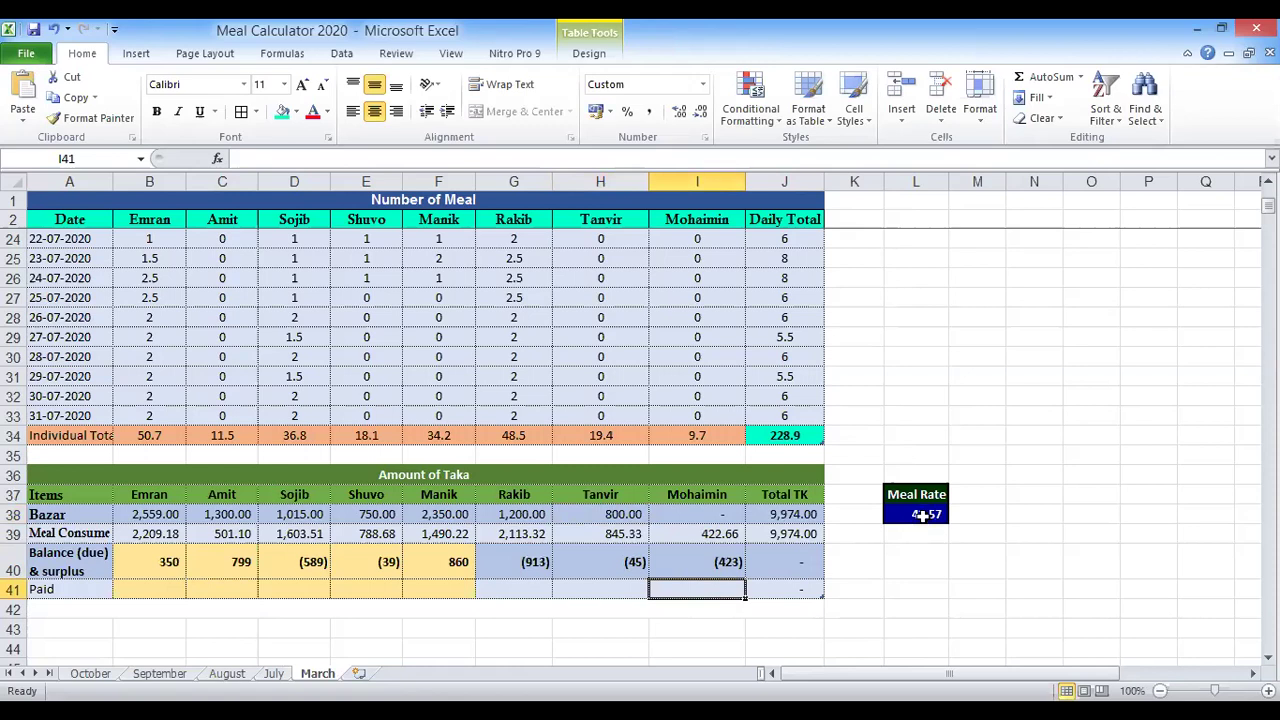
Step: Check the Meal Rate in L38, the balance in F40 and the Bazar total in J38 against the amount in H38
click(920, 515)
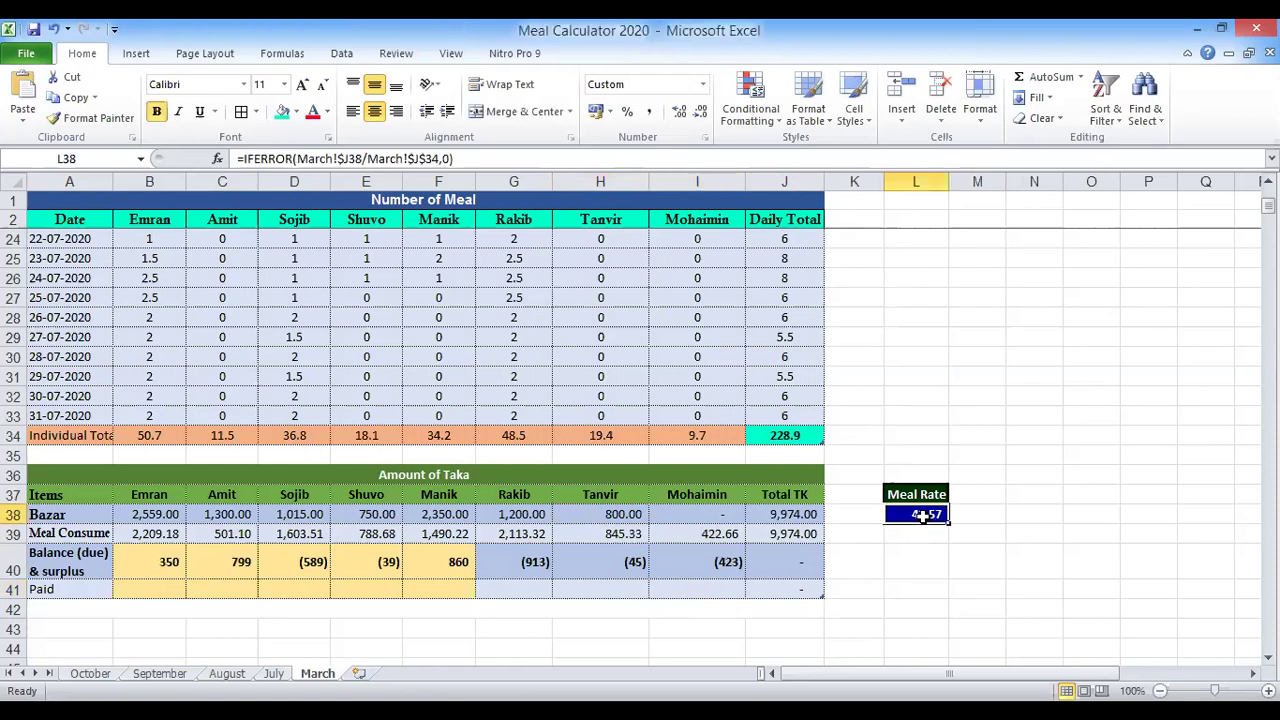
click(450, 564)
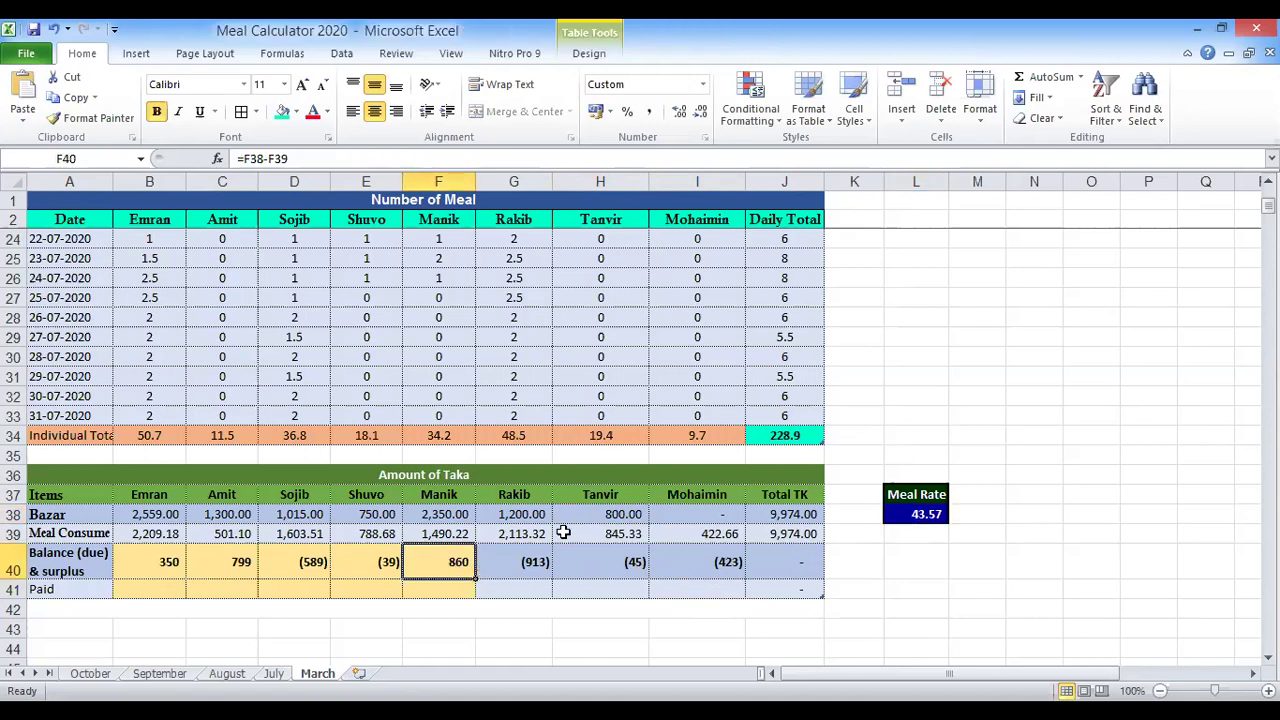
click(812, 518)
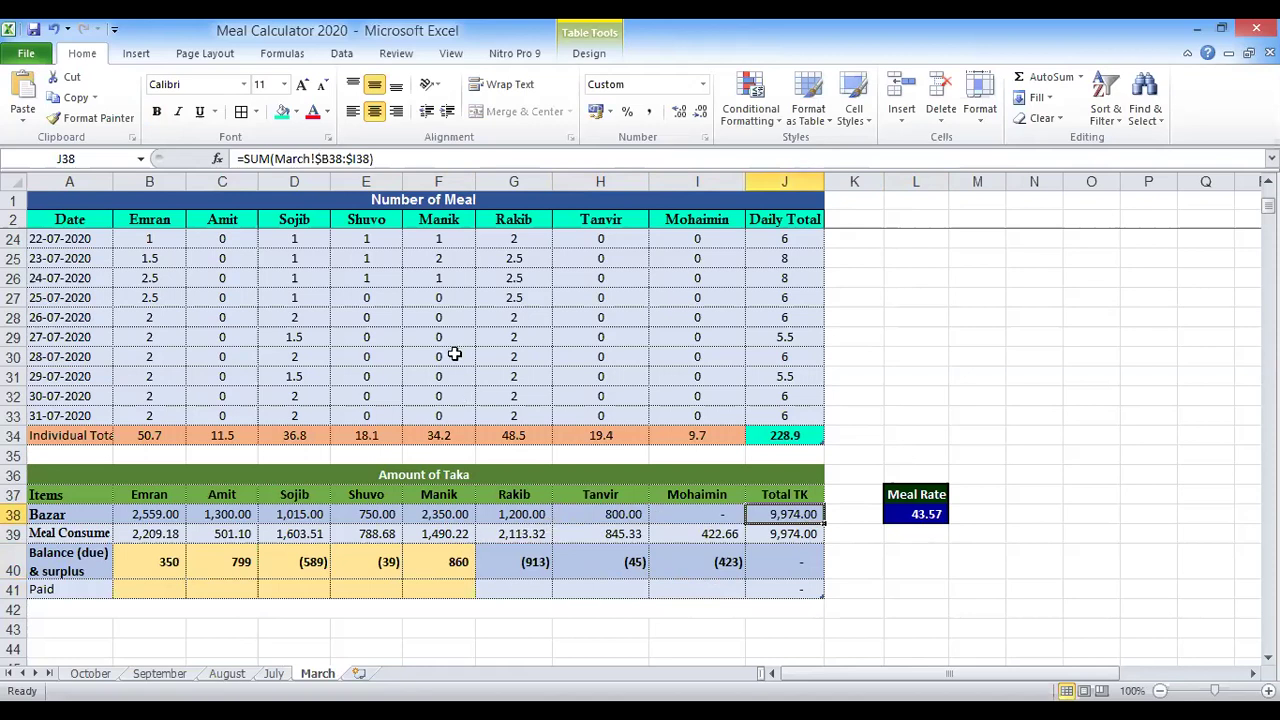
click(612, 516)
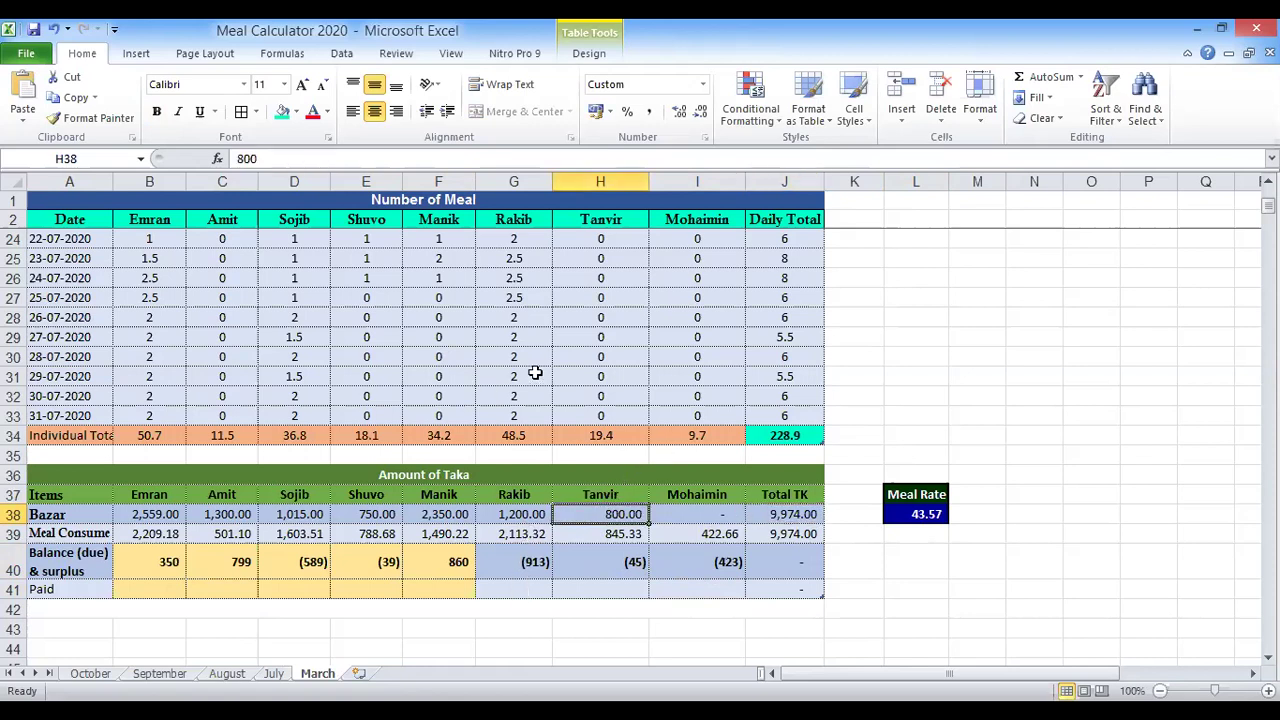
Step: Clear all daily meal entries and daily totals in B3:J33 and check the totals and Amount of Taka table below
drag(147, 414, 766, 237)
key(Delete)
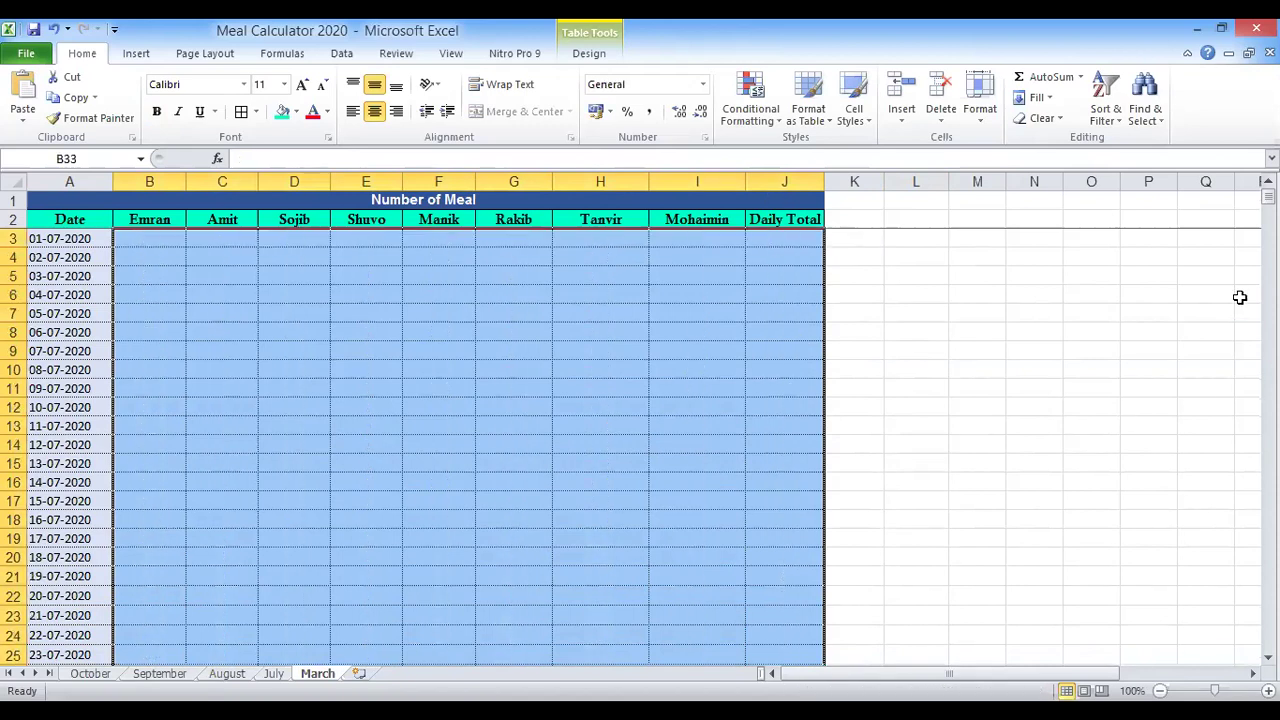
scroll(412, 440, down, 5)
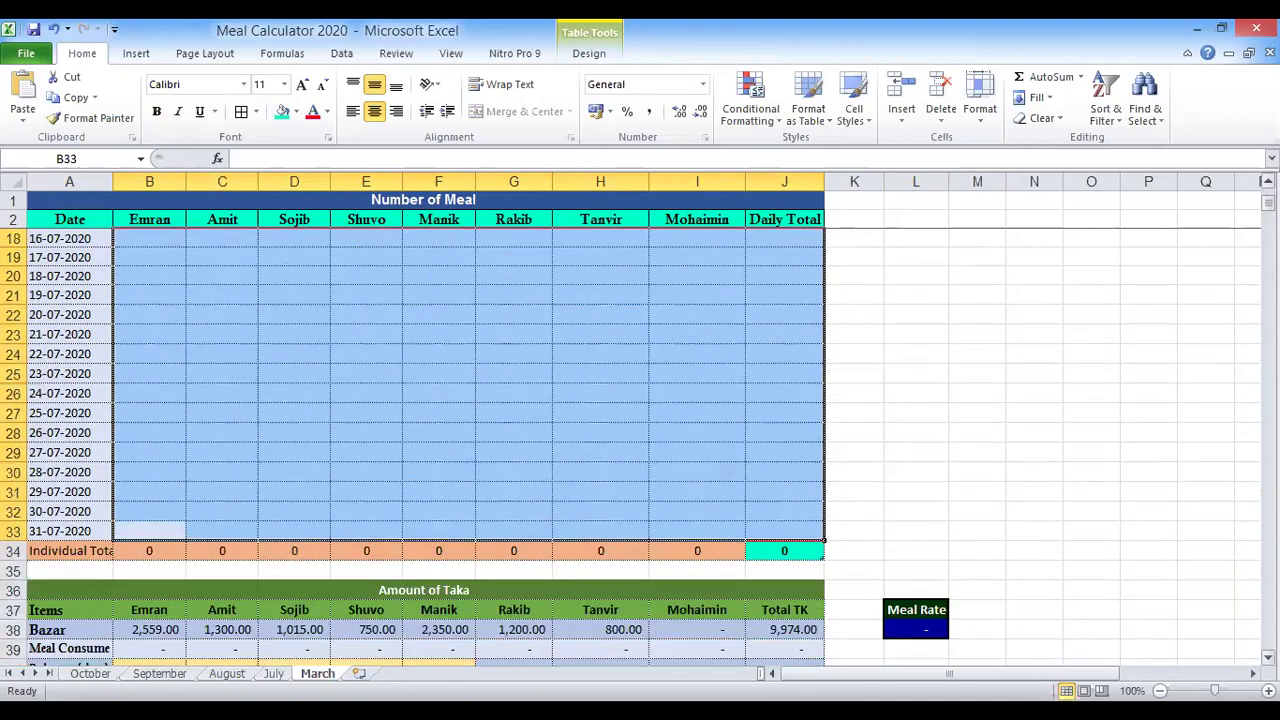
scroll(412, 480, down, 3)
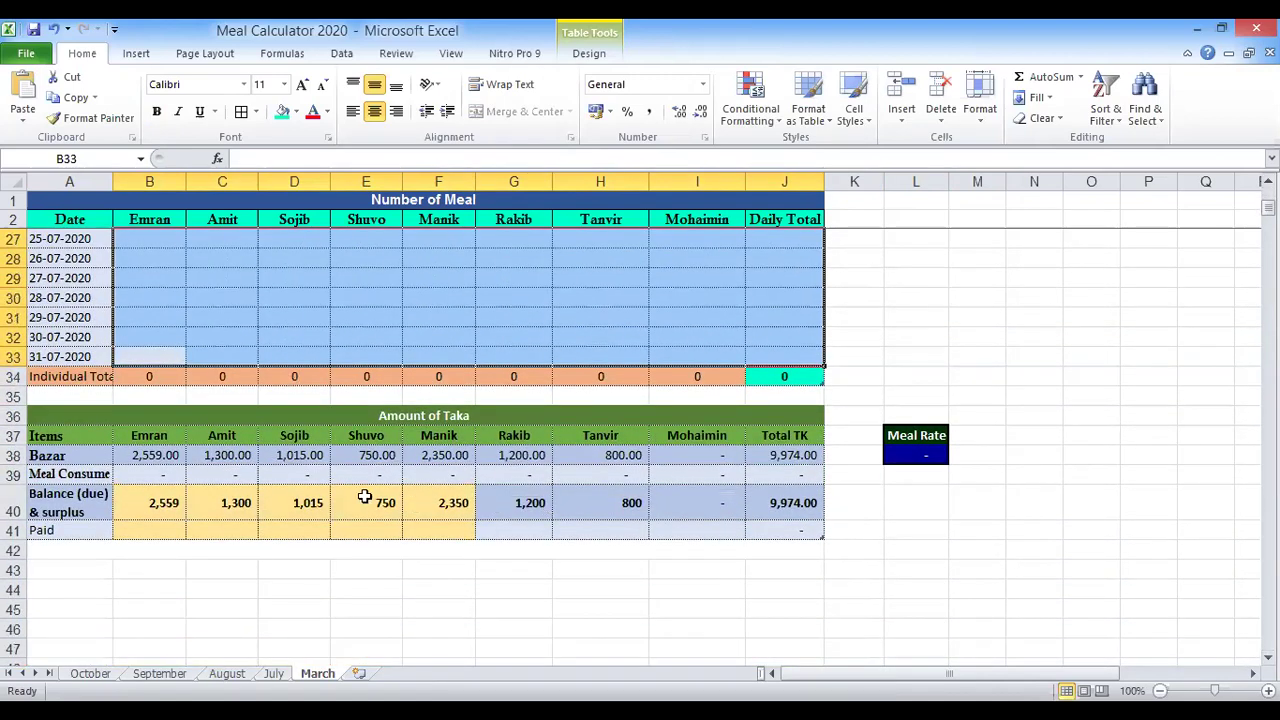
Step: Undo the clearing of B3:J33 and the Bazar amount entered in H38
key(ctrl+v)
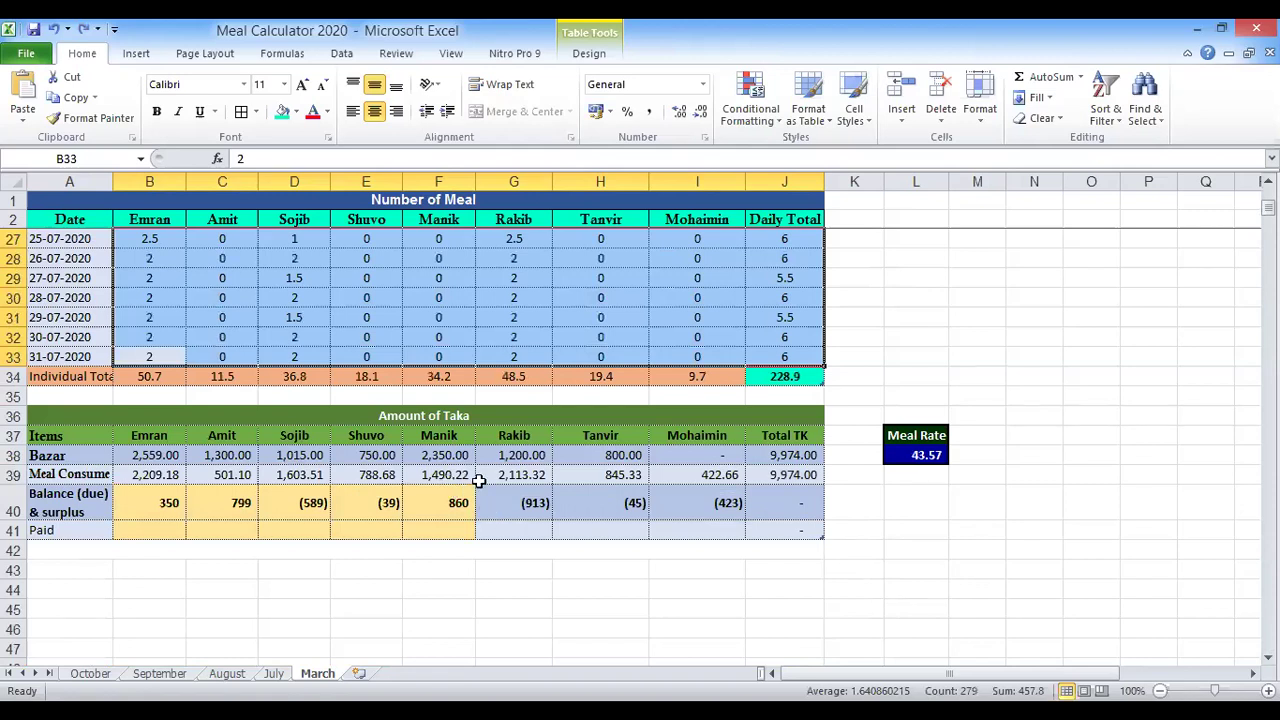
key(ctrl+z)
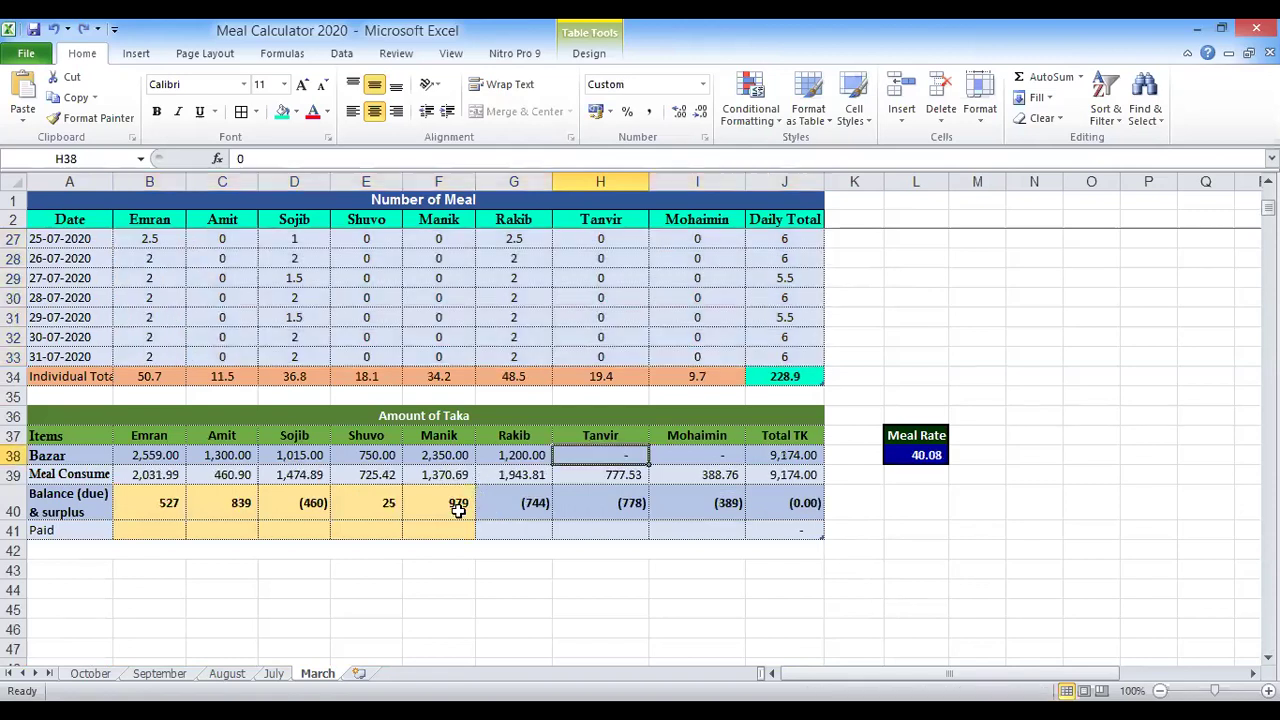
Step: Trace the March balance in F40 to the Pre. Due formula in F41 on the July sheet, reviewing that member's amounts in F38:F43
click(457, 508)
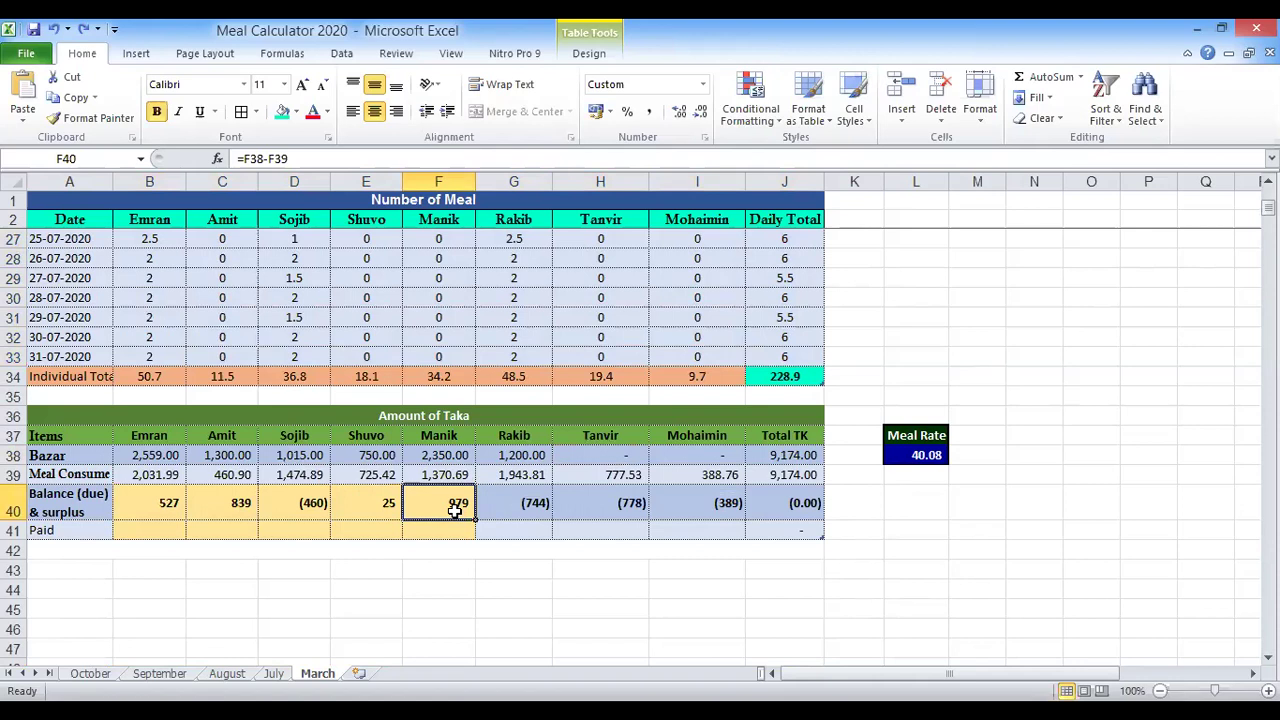
click(274, 674)
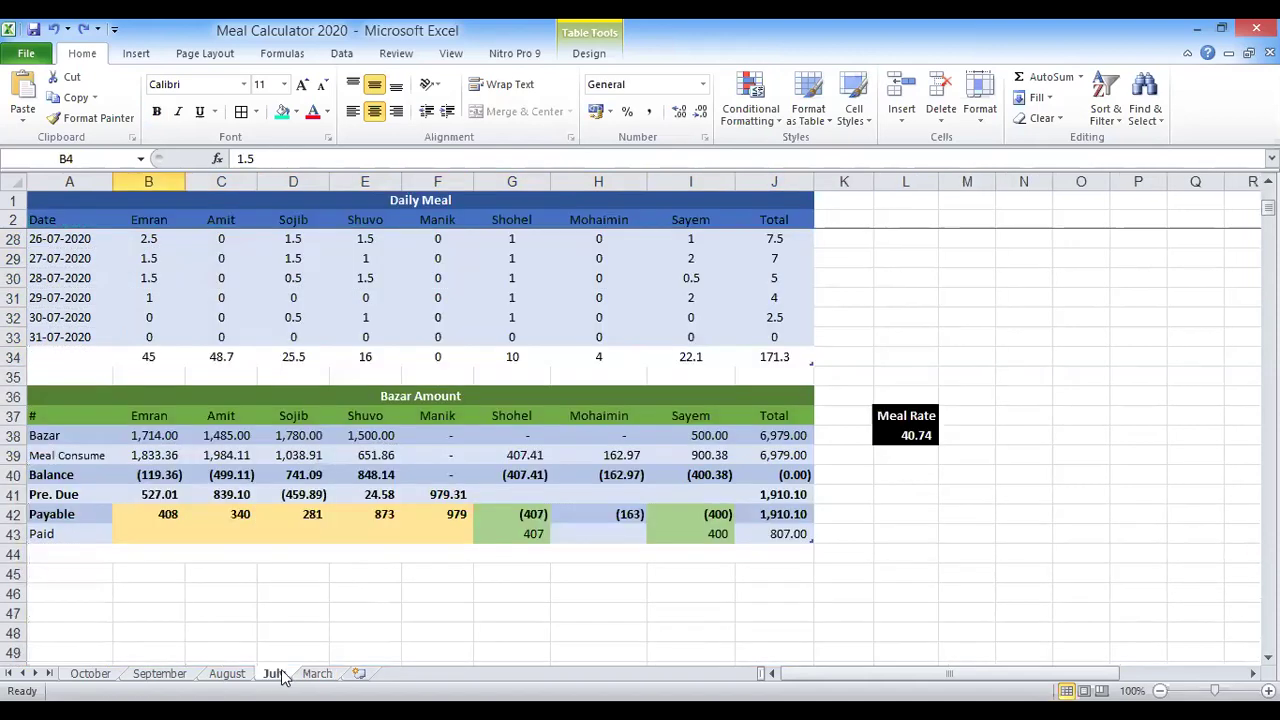
click(449, 494)
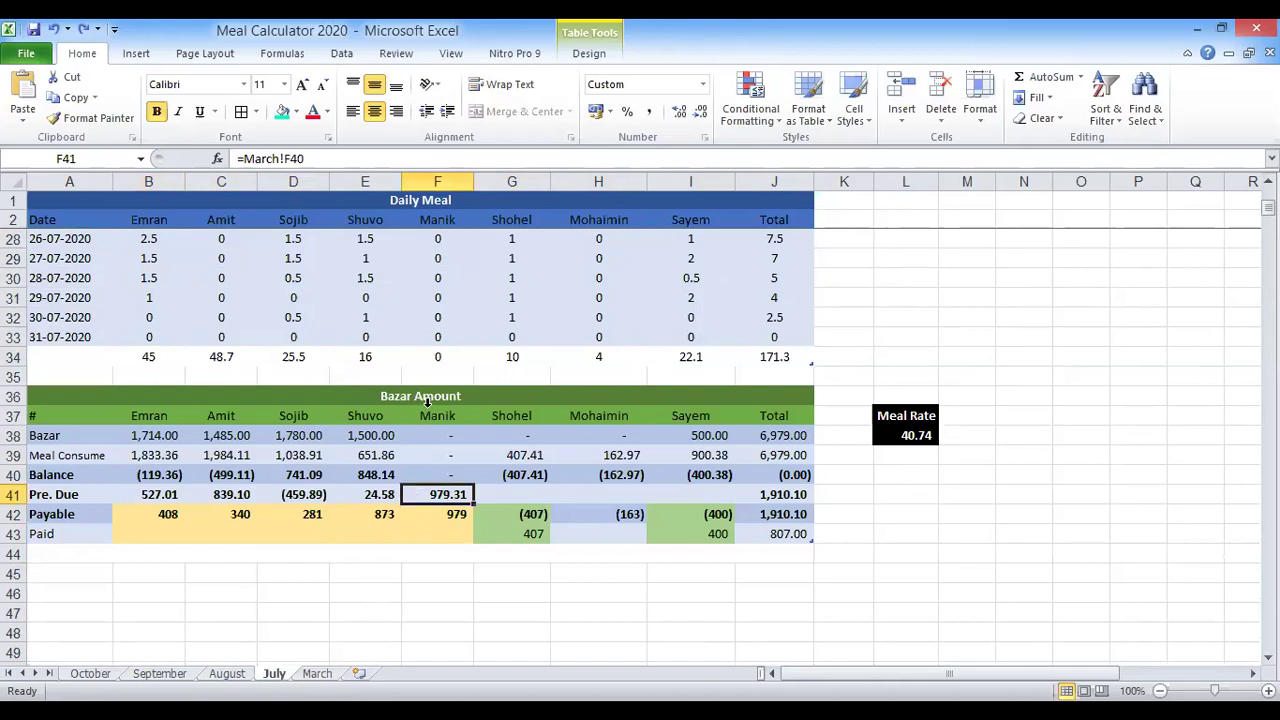
drag(437, 436, 437, 533)
click(434, 492)
Step: Inspect the Pre. Due formula in F41 on the August sheet, and open the September sheet
click(227, 673)
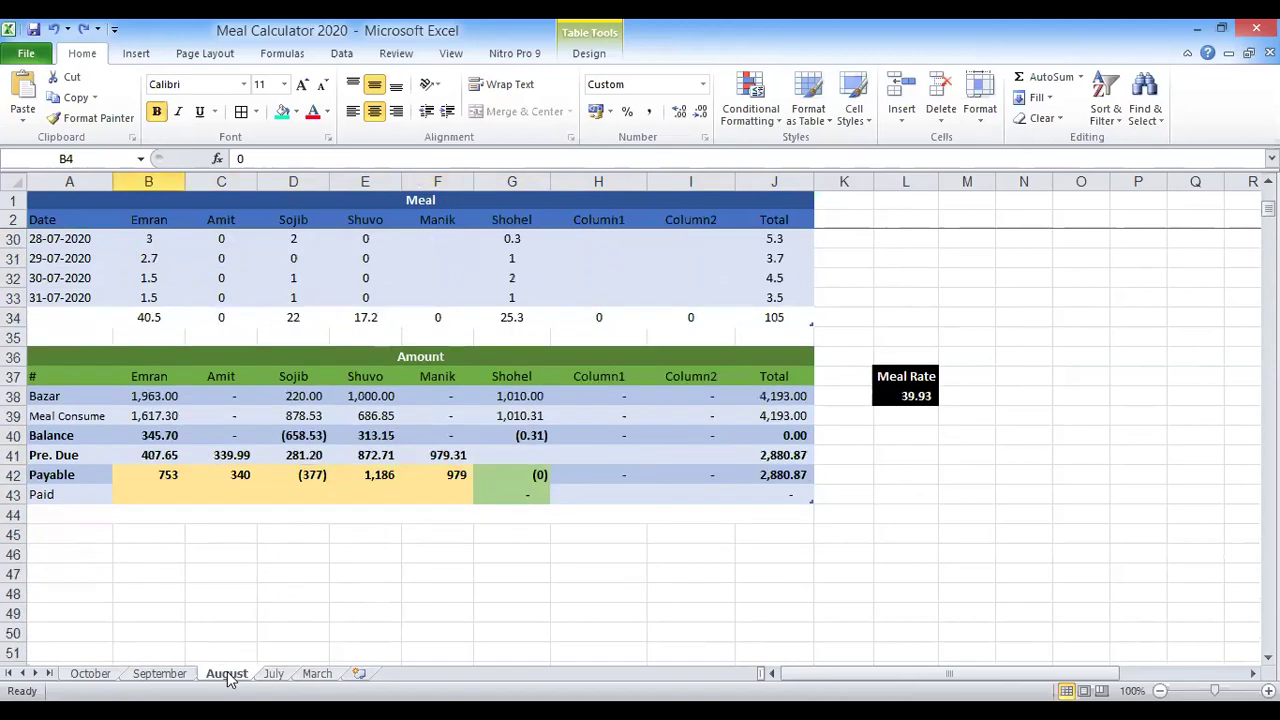
click(426, 453)
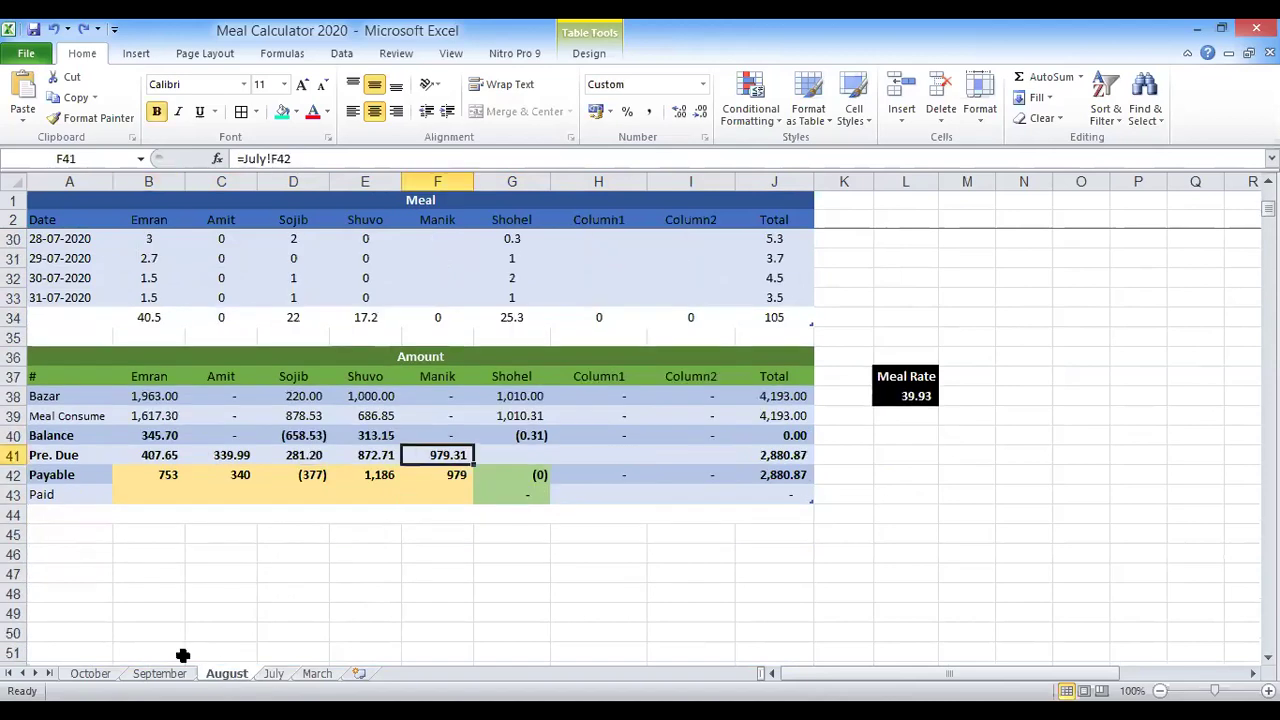
click(176, 677)
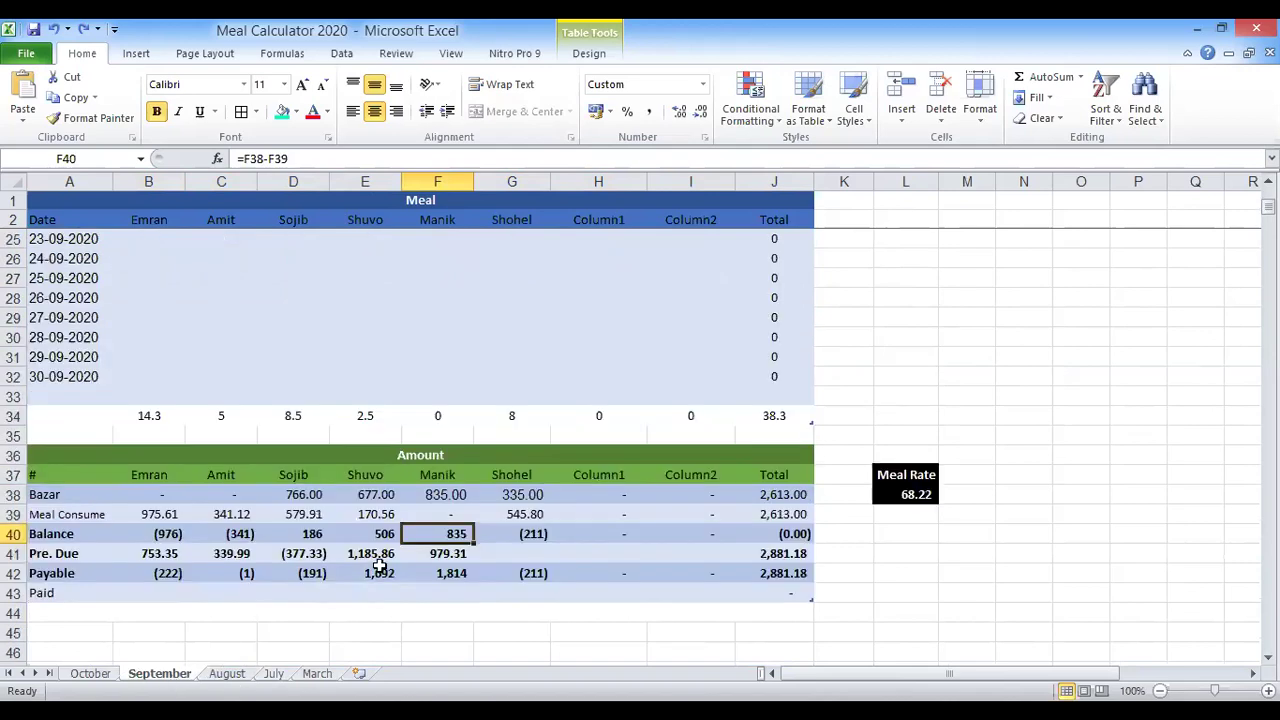
Step: Inspect the Pre. Due formula in F41 on the September and October sheets
click(447, 553)
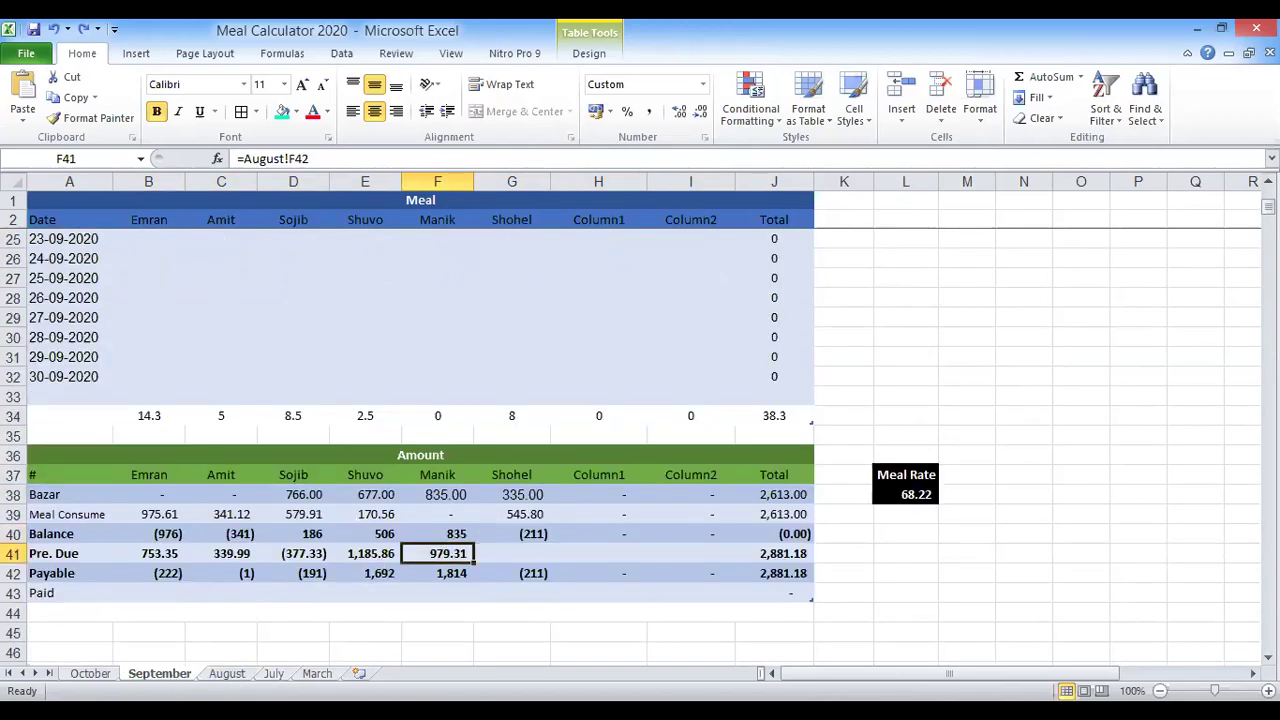
click(92, 675)
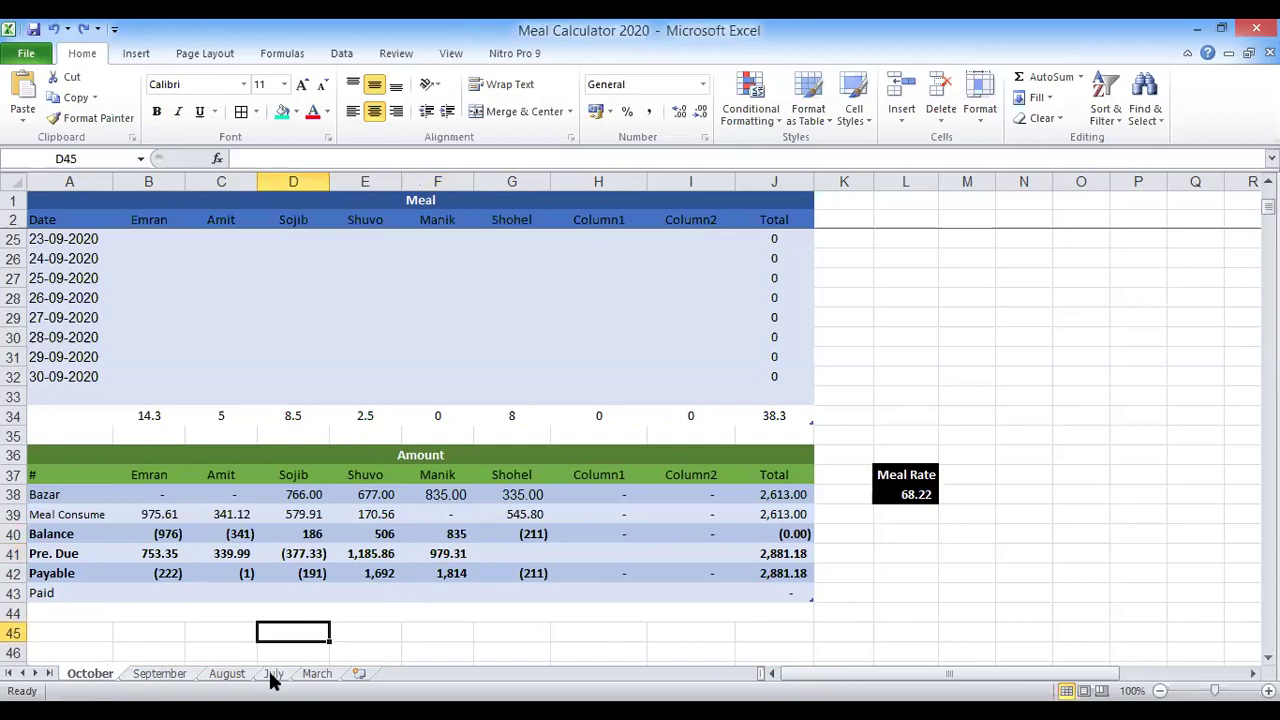
click(448, 553)
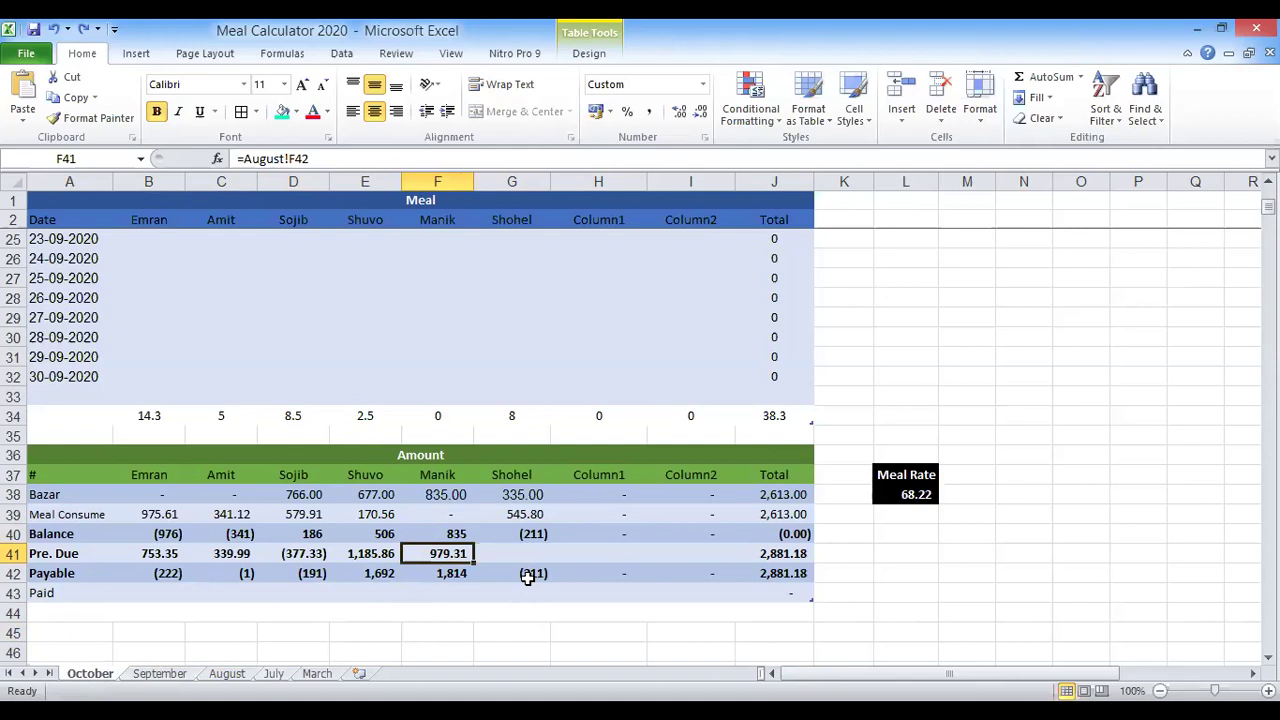
Step: Create a copy of the October sheet and move it in front of all the other sheets
right_click(104, 678)
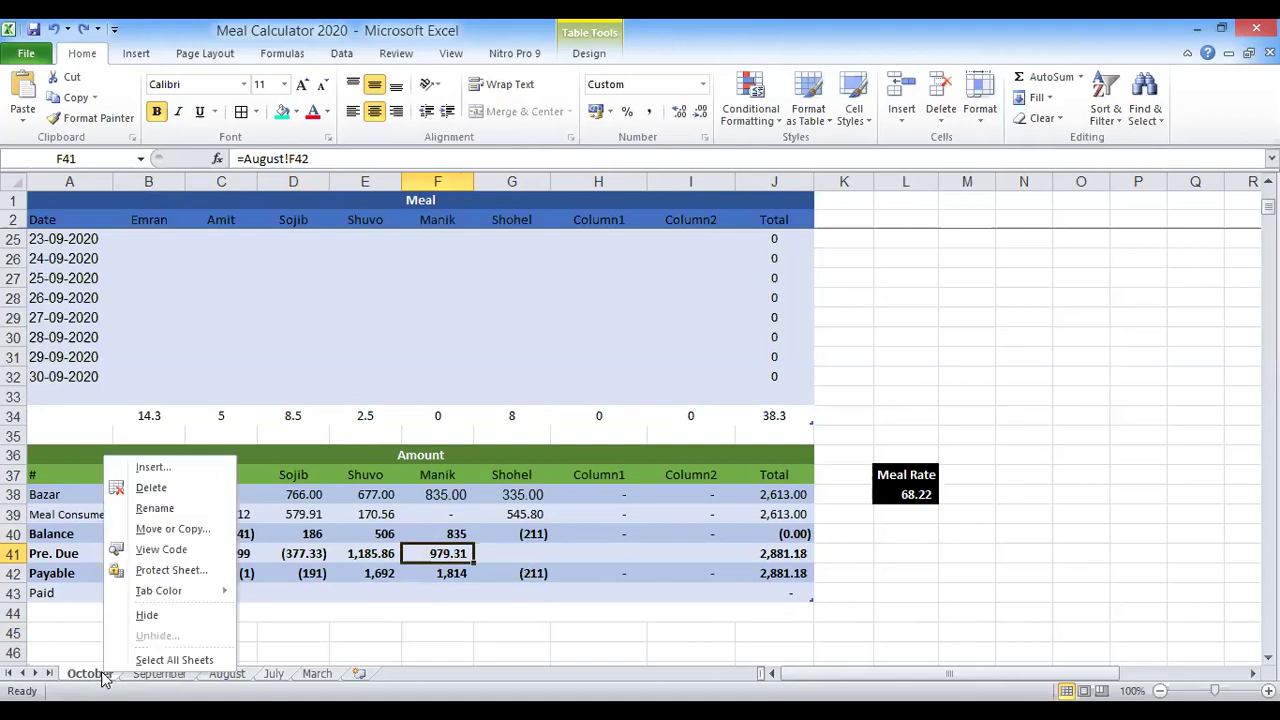
click(205, 530)
click(116, 555)
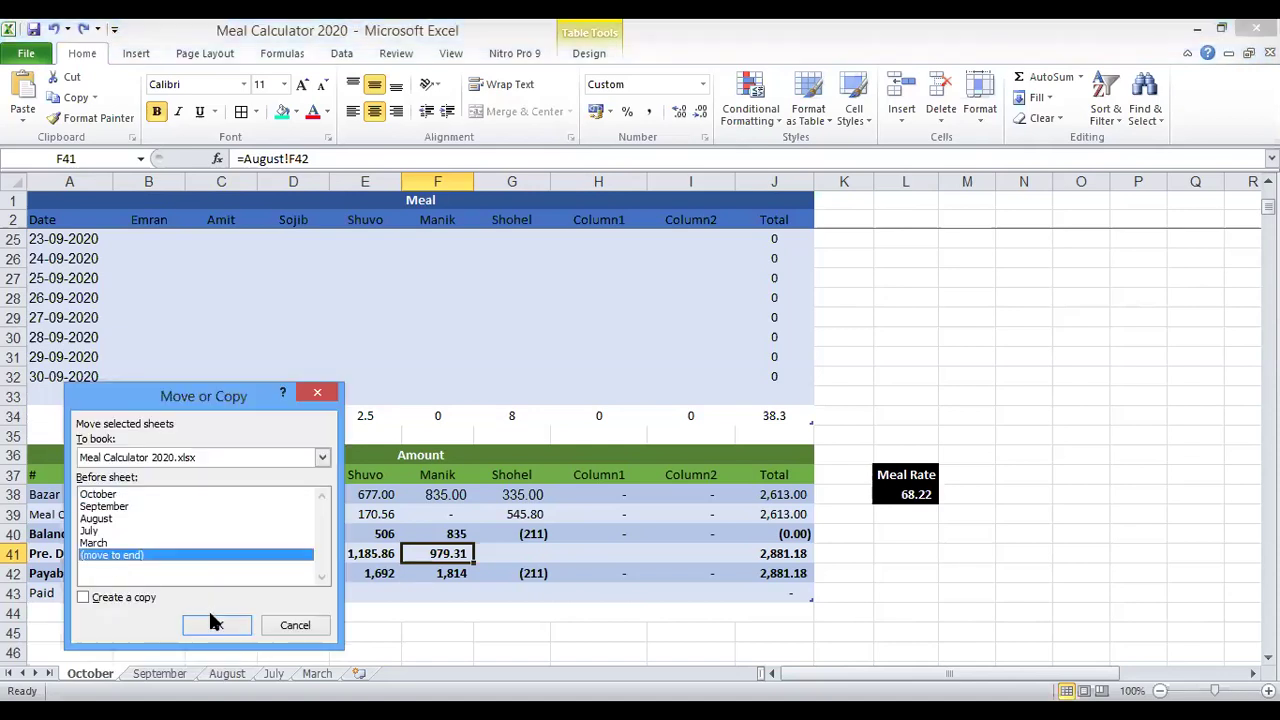
click(84, 598)
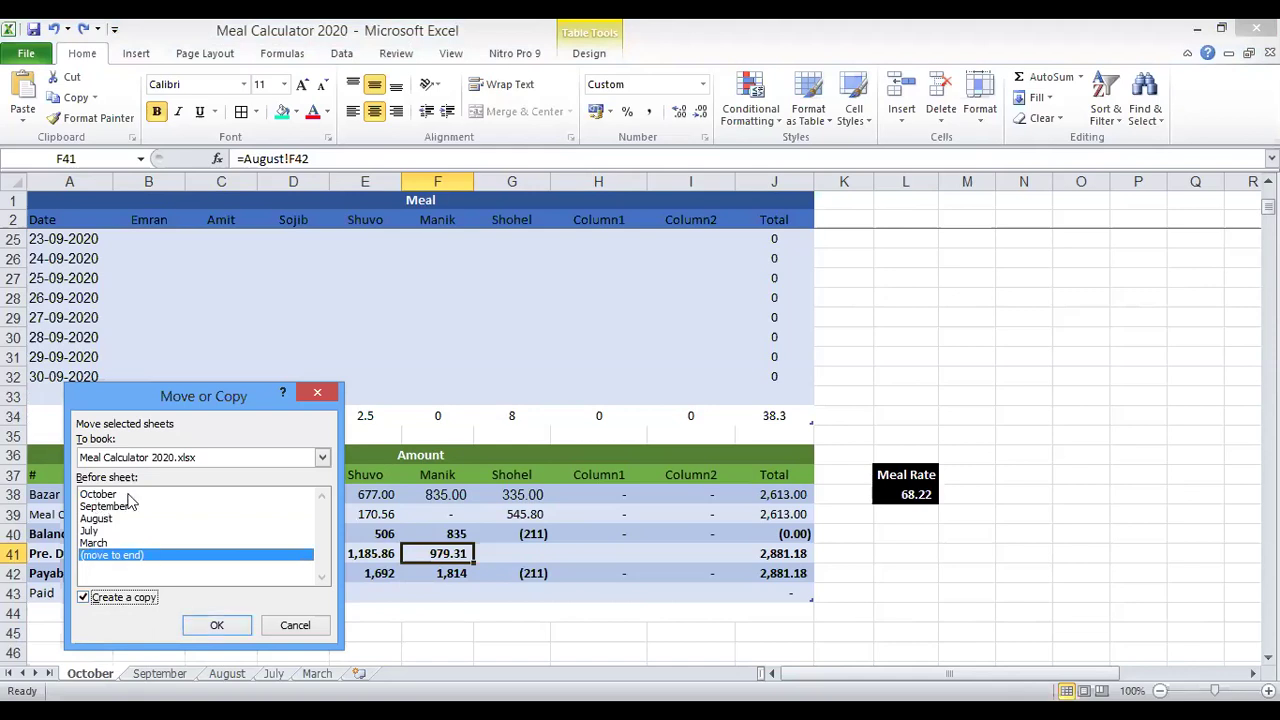
click(217, 626)
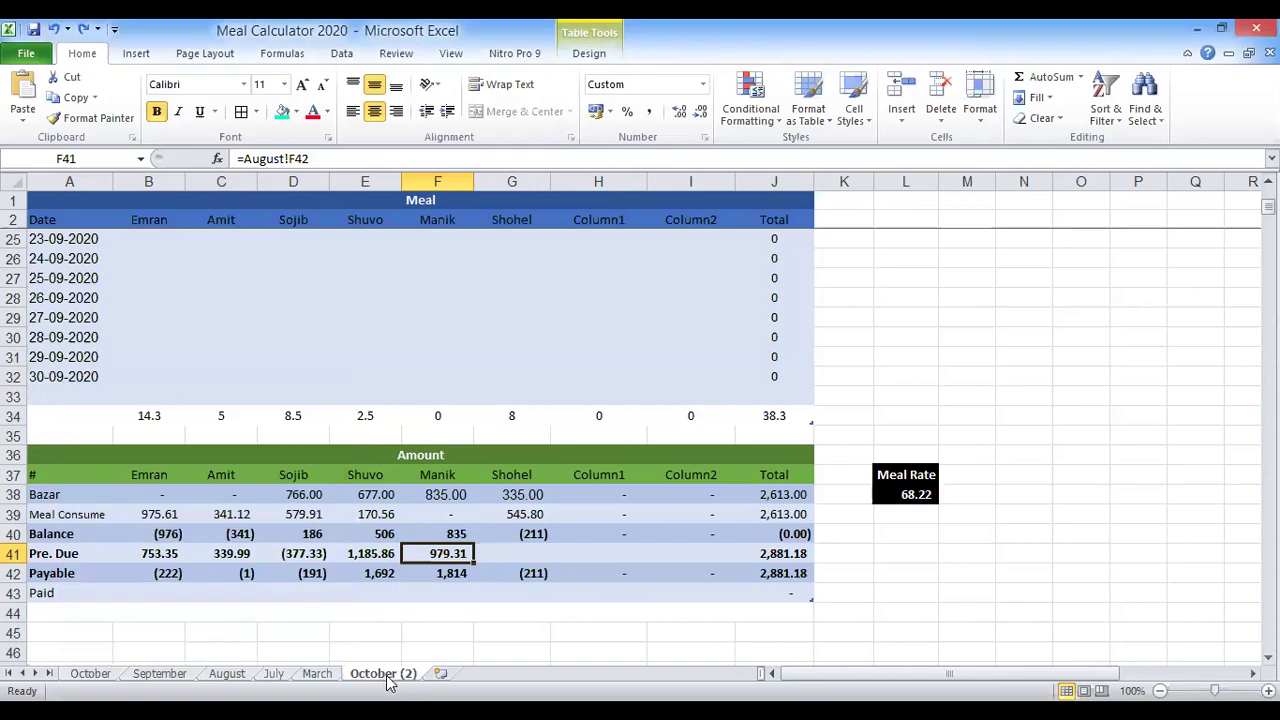
drag(92, 675, 78, 676)
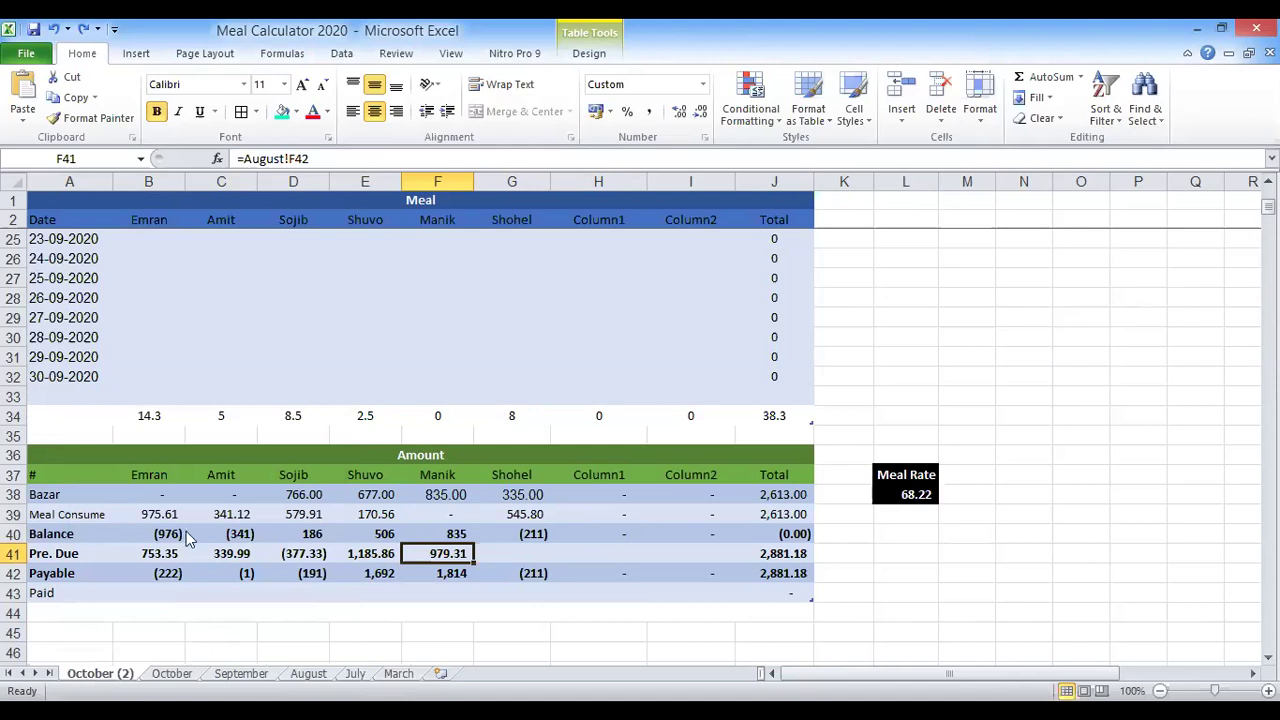
Step: Rename the copied October sheet as November and select its last date in A32
right_click(88, 680)
click(178, 505)
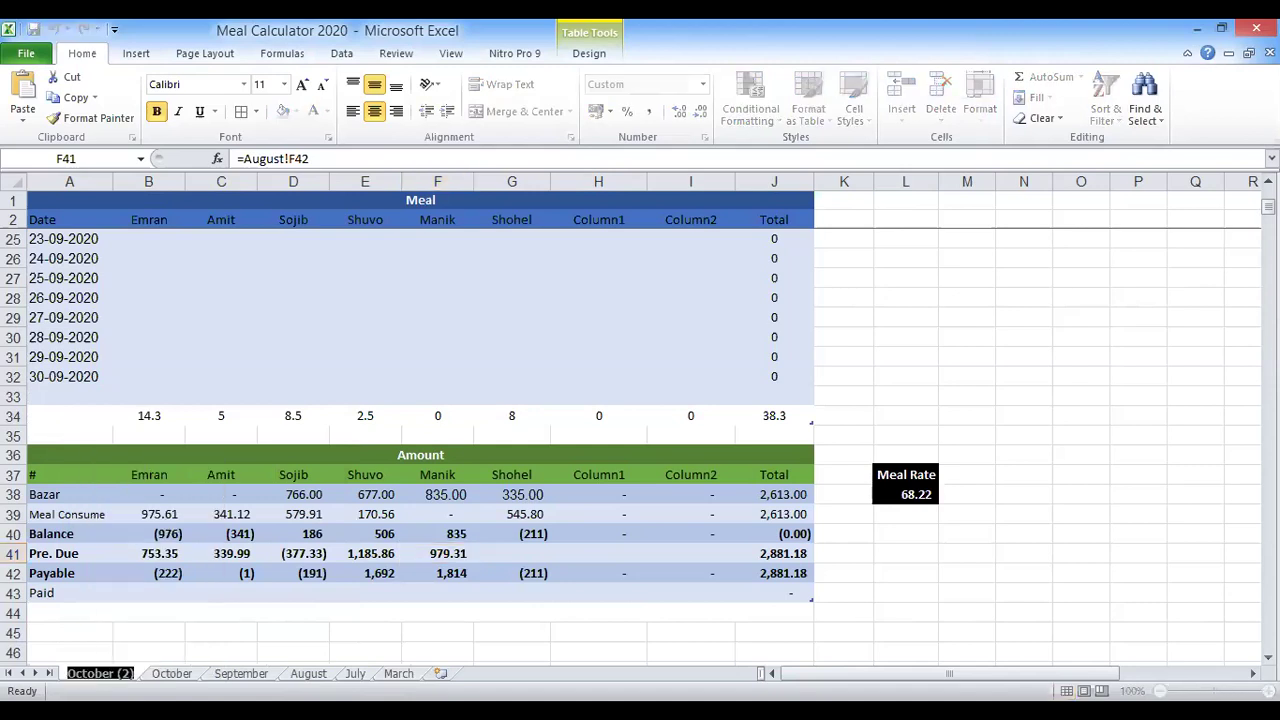
text(November)
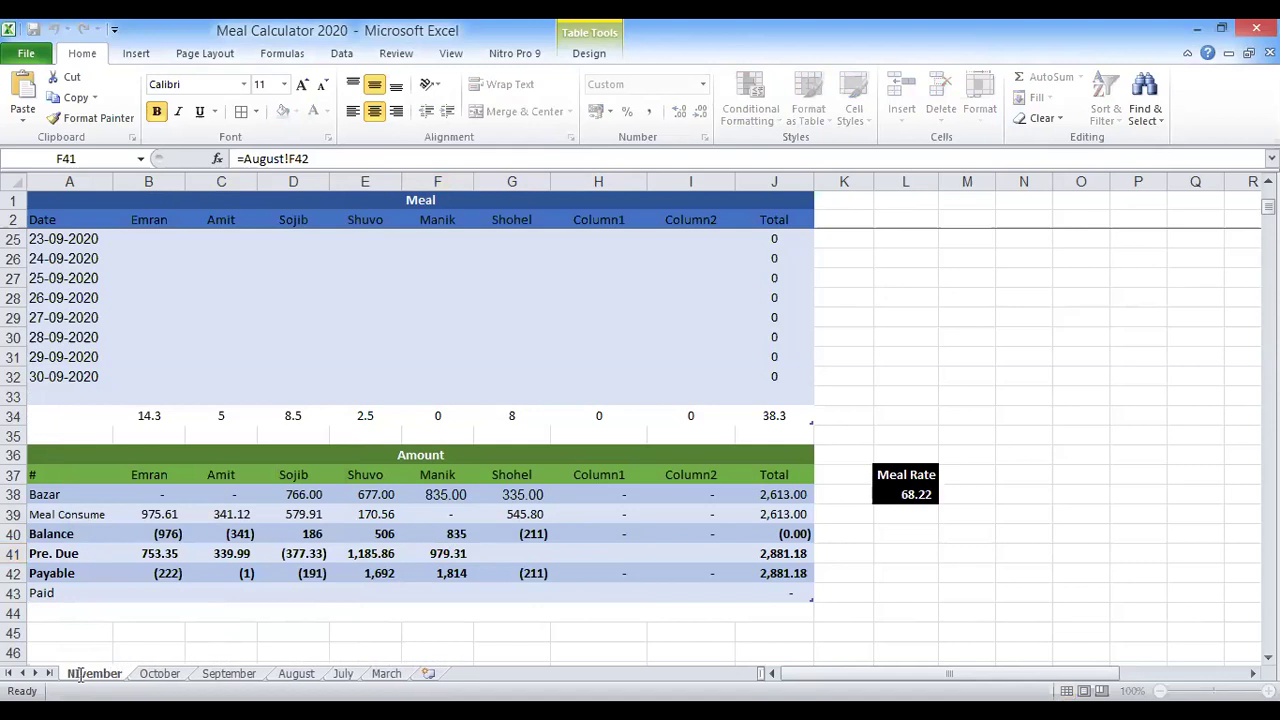
click(150, 654)
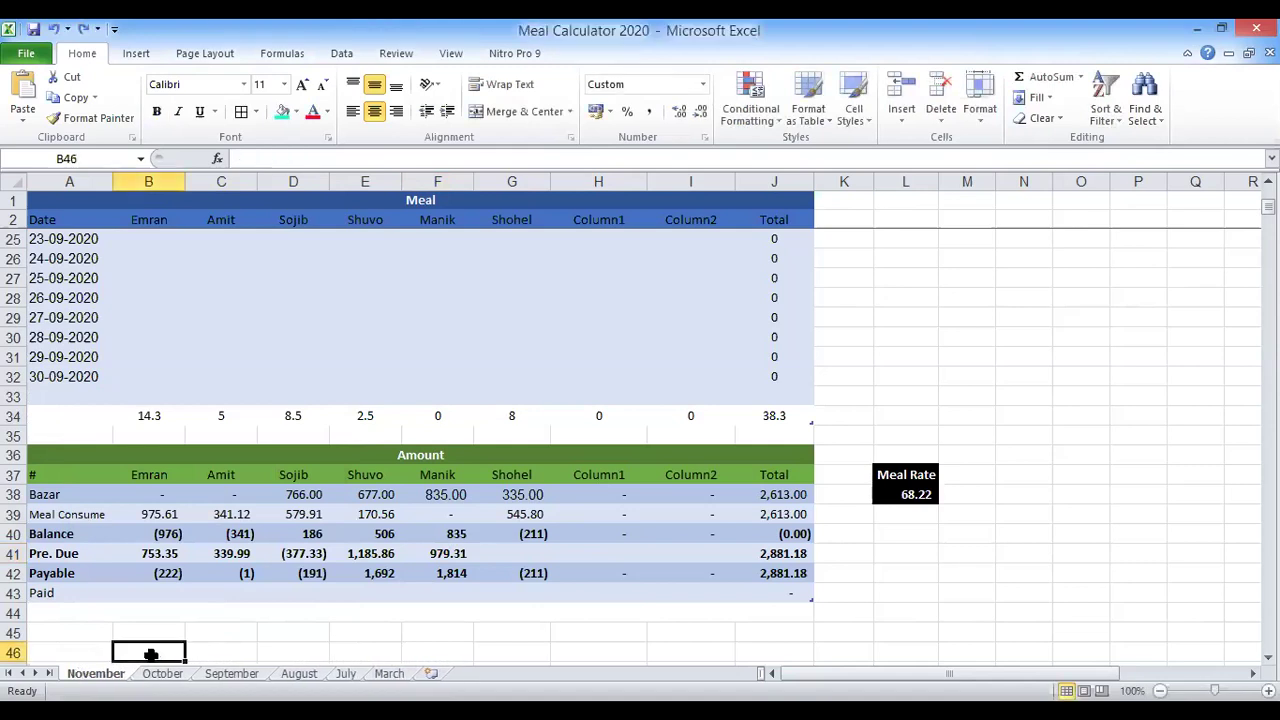
click(75, 377)
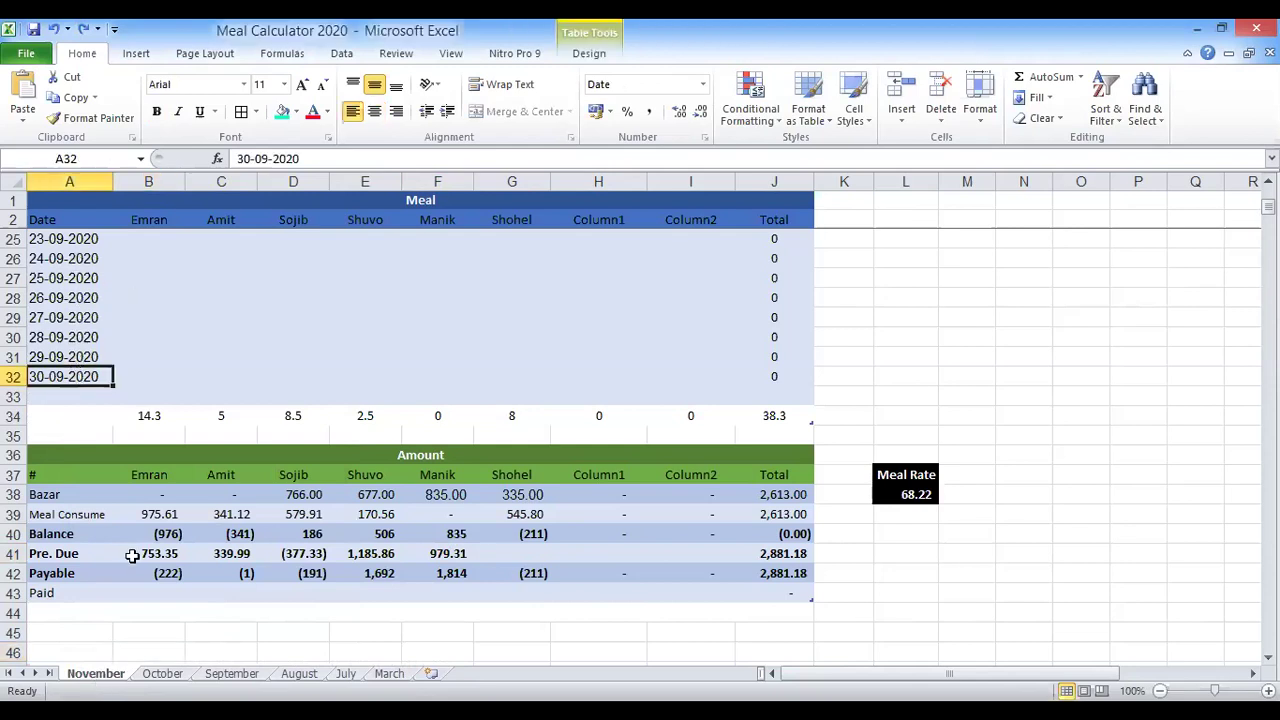
Step: On the March sheet, clear the meal entries and daily totals in B3:J33 and the Bazar amounts in B38:G38
click(389, 674)
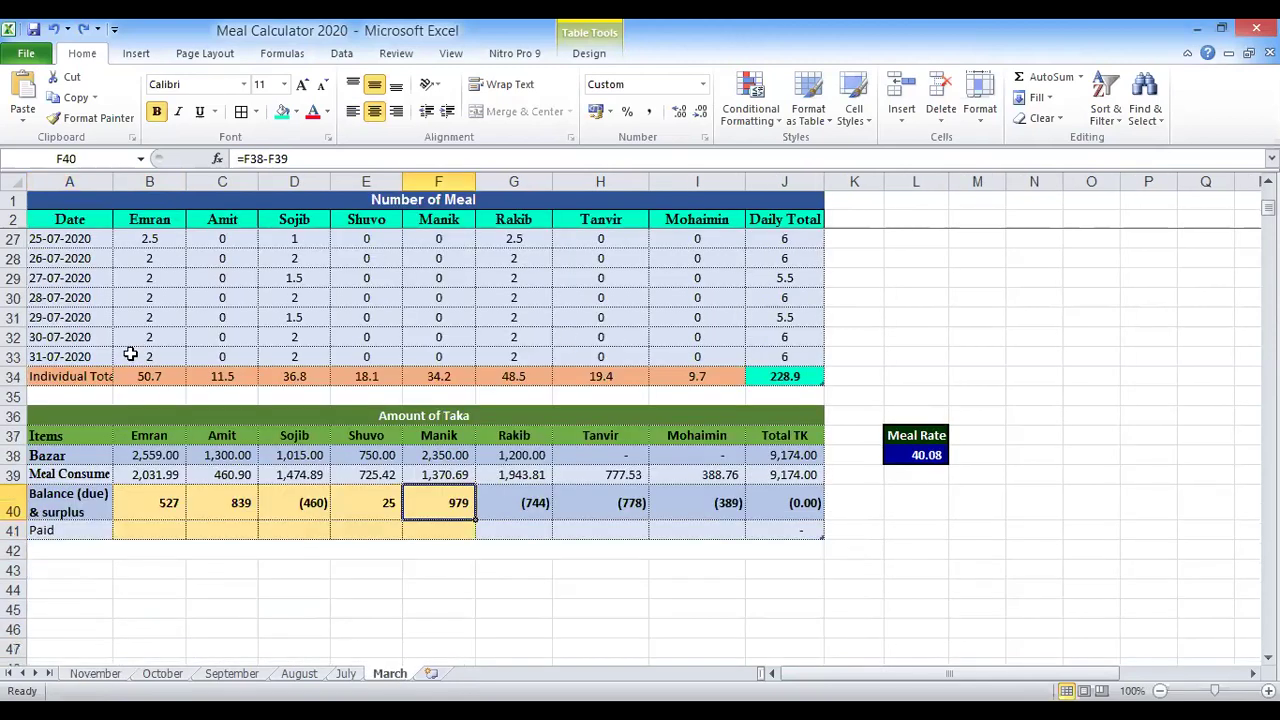
drag(146, 356, 783, 240)
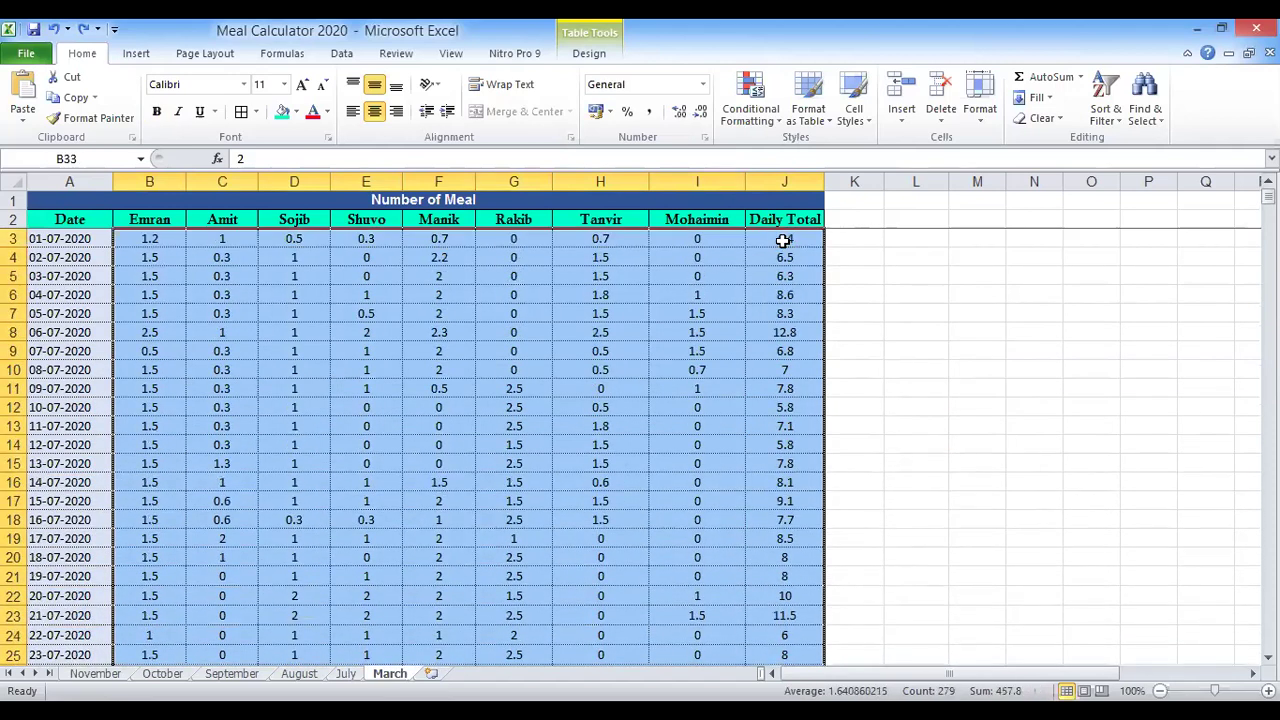
key(Delete)
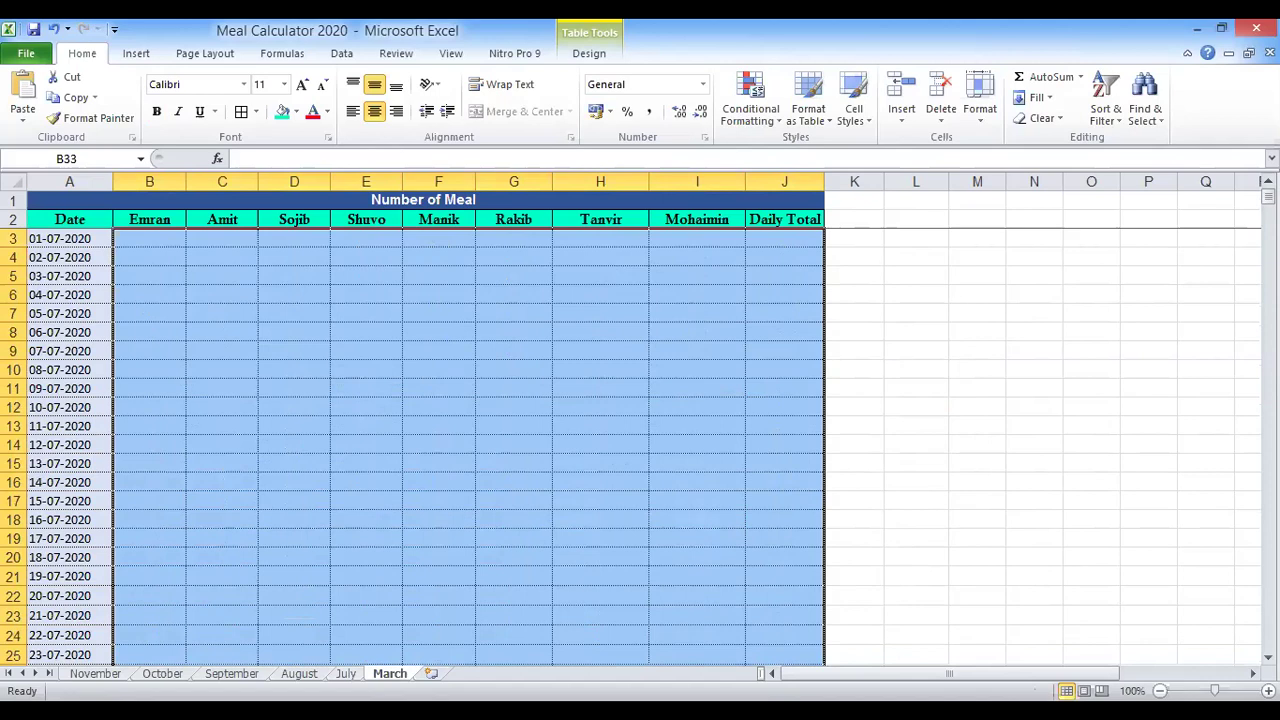
scroll(637, 440, down, 8)
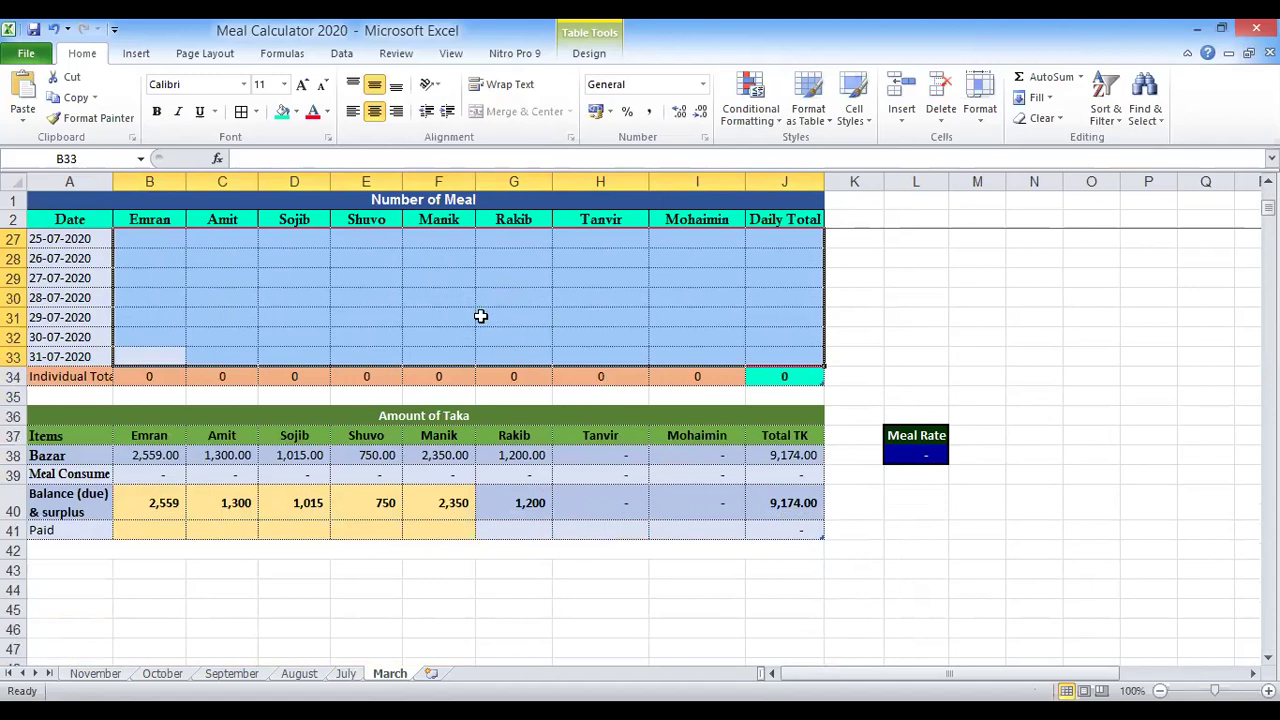
drag(140, 455, 516, 457)
key(Delete)
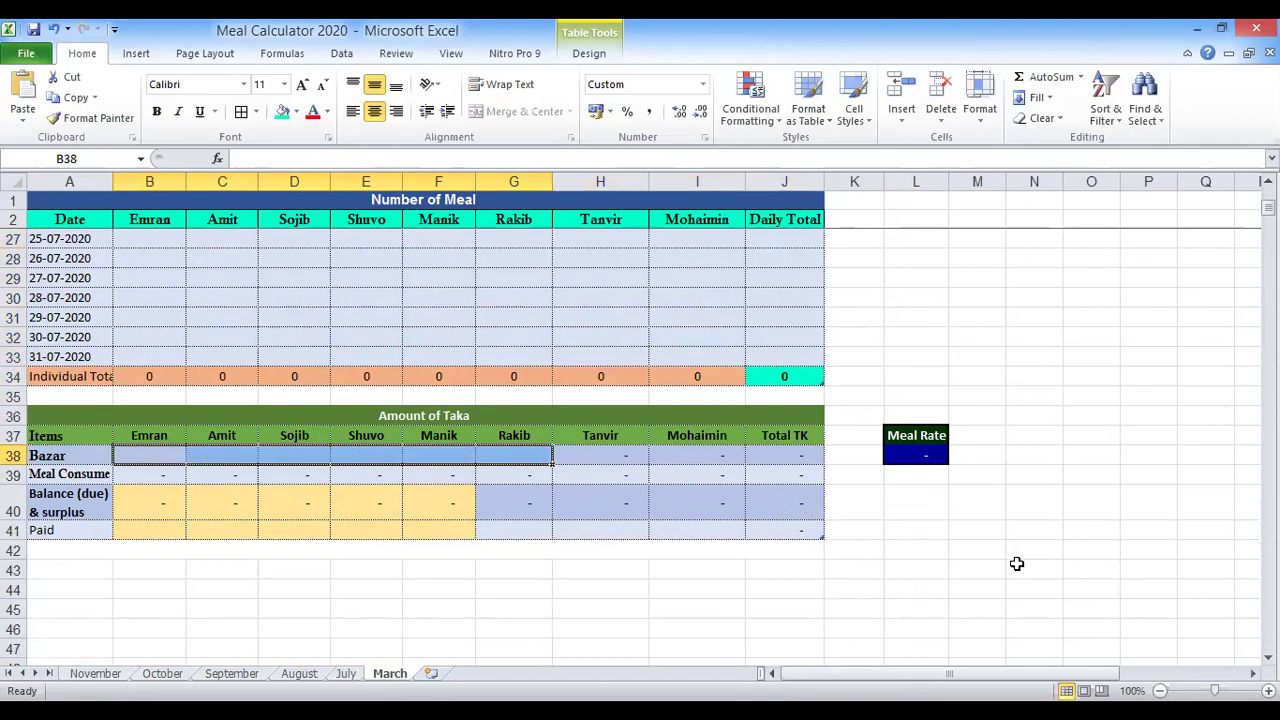
Step: Fill the 26-07-2020 meals in B28:I28 with 3, 5, 7, 8, 9, 10, 2 and 3, and enter 7 as the Daily Total
click(158, 256)
text(3)
key(Tab)
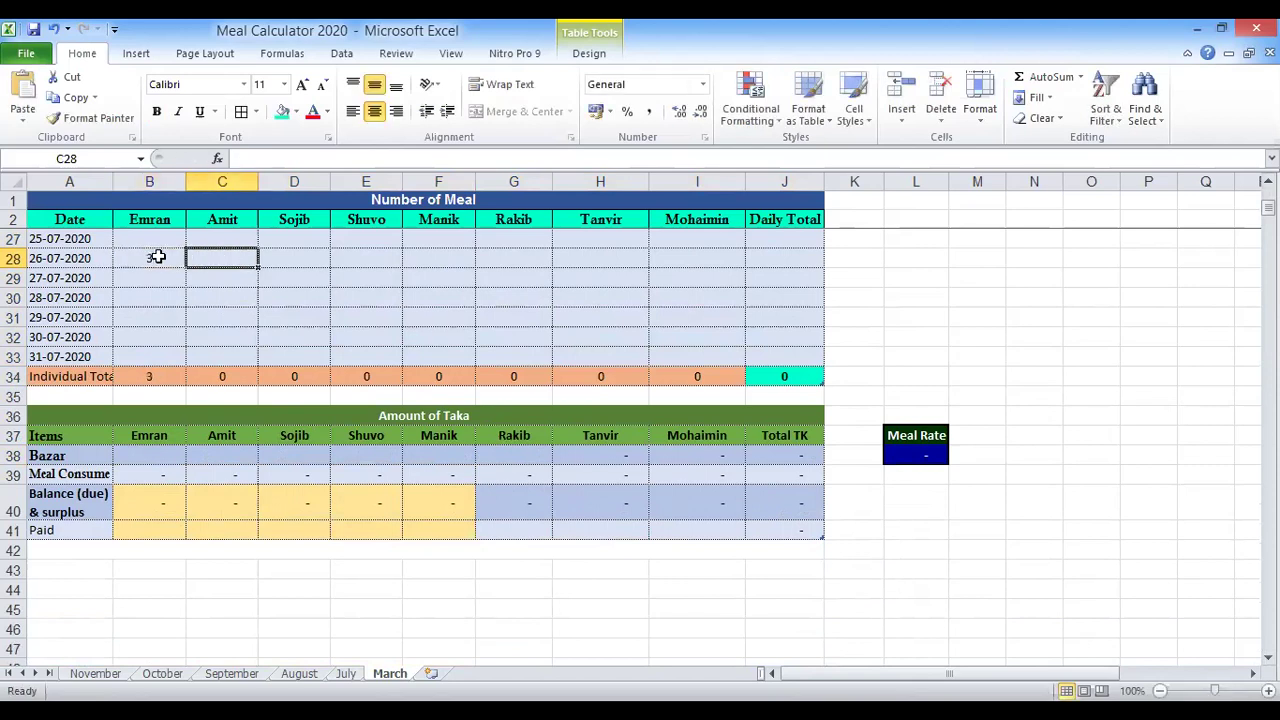
text(5)
key(Tab)
text(7)
key(Tab)
text(8)
key(Tab)
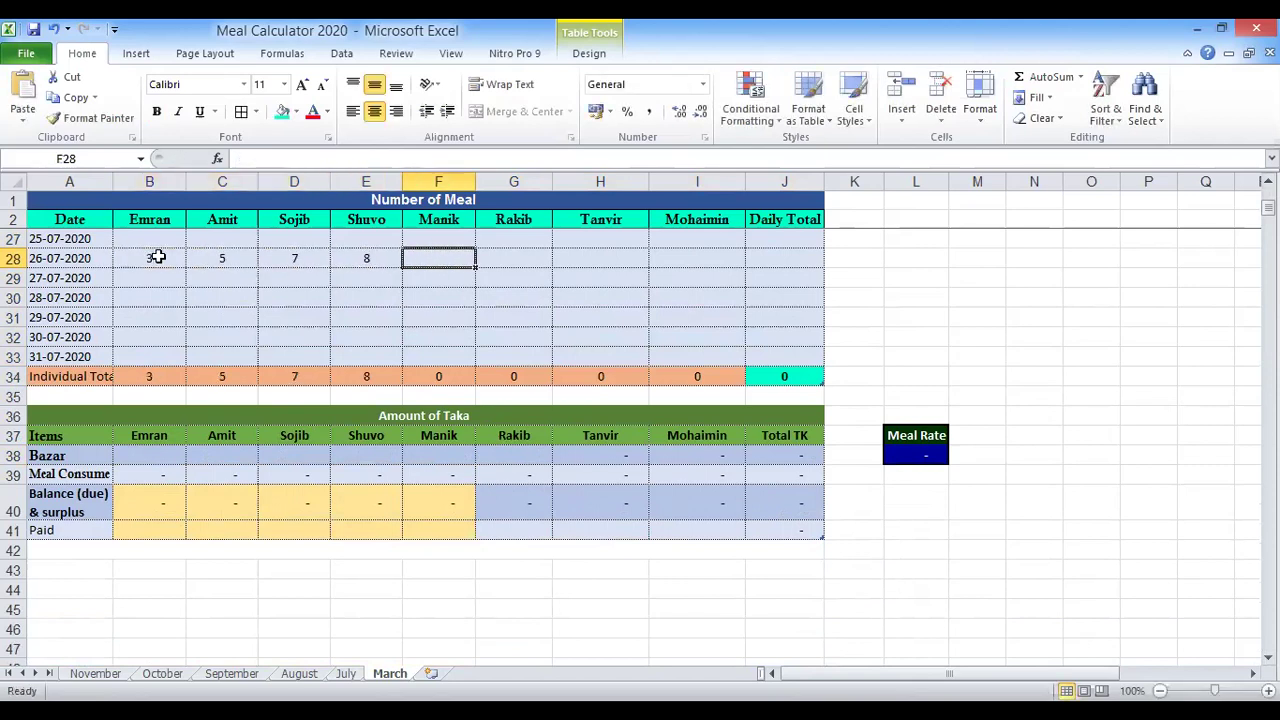
text(9)
key(Tab)
text(10)
key(Tab)
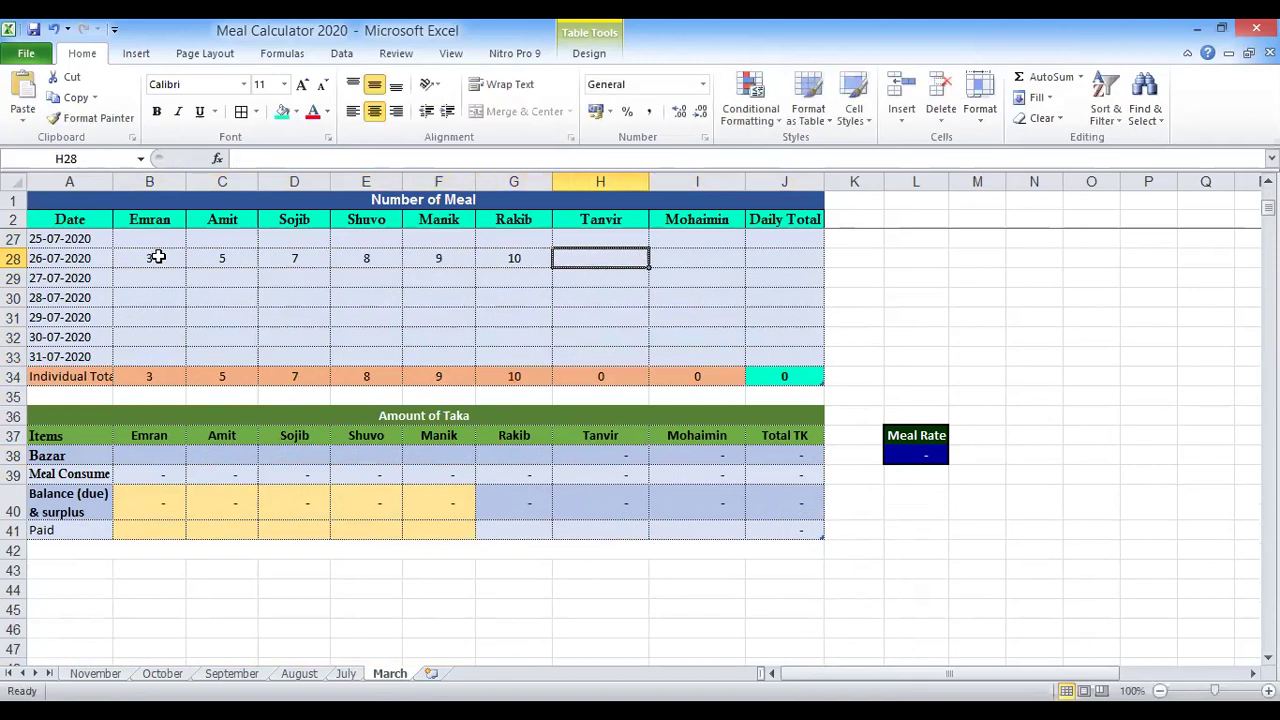
text(2)
key(Tab)
text(3)
key(Tab)
text(7)
key(Tab)
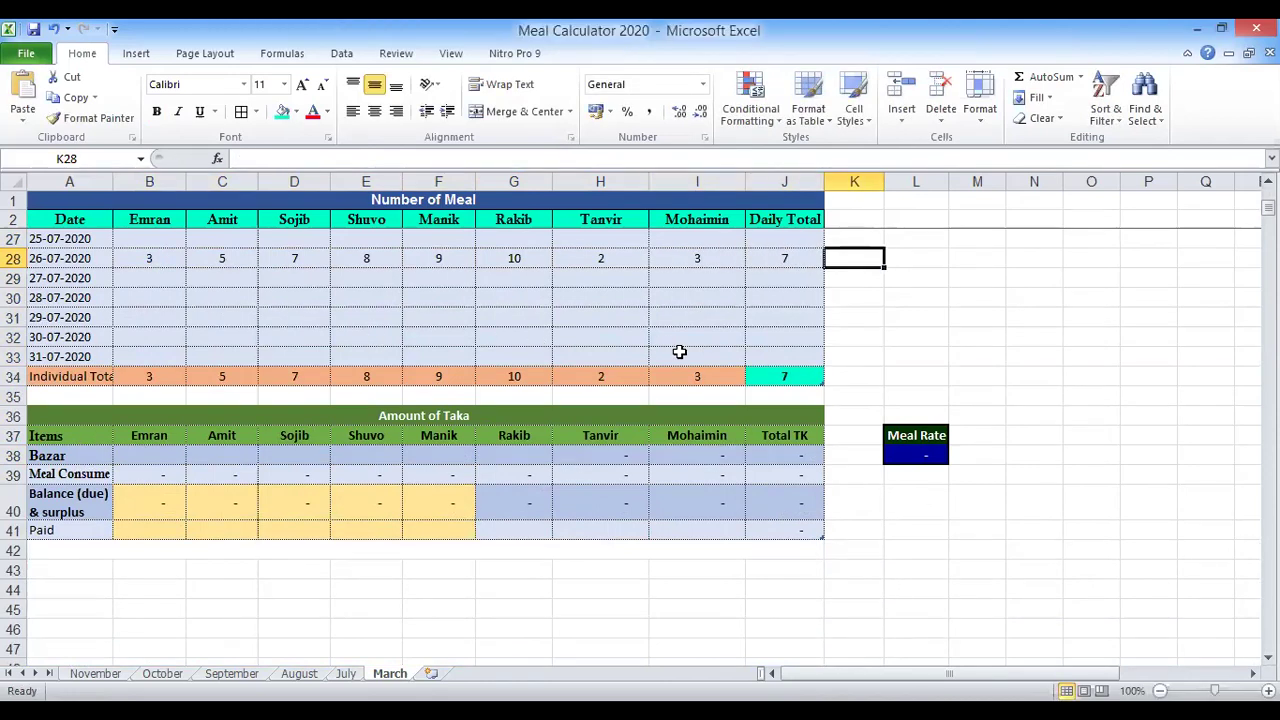
Step: Clear the 28-07-2020 meal entries in B30:I30, keeping the Daily Total formula, and clear the Bazar amounts in B38:G38
click(792, 376)
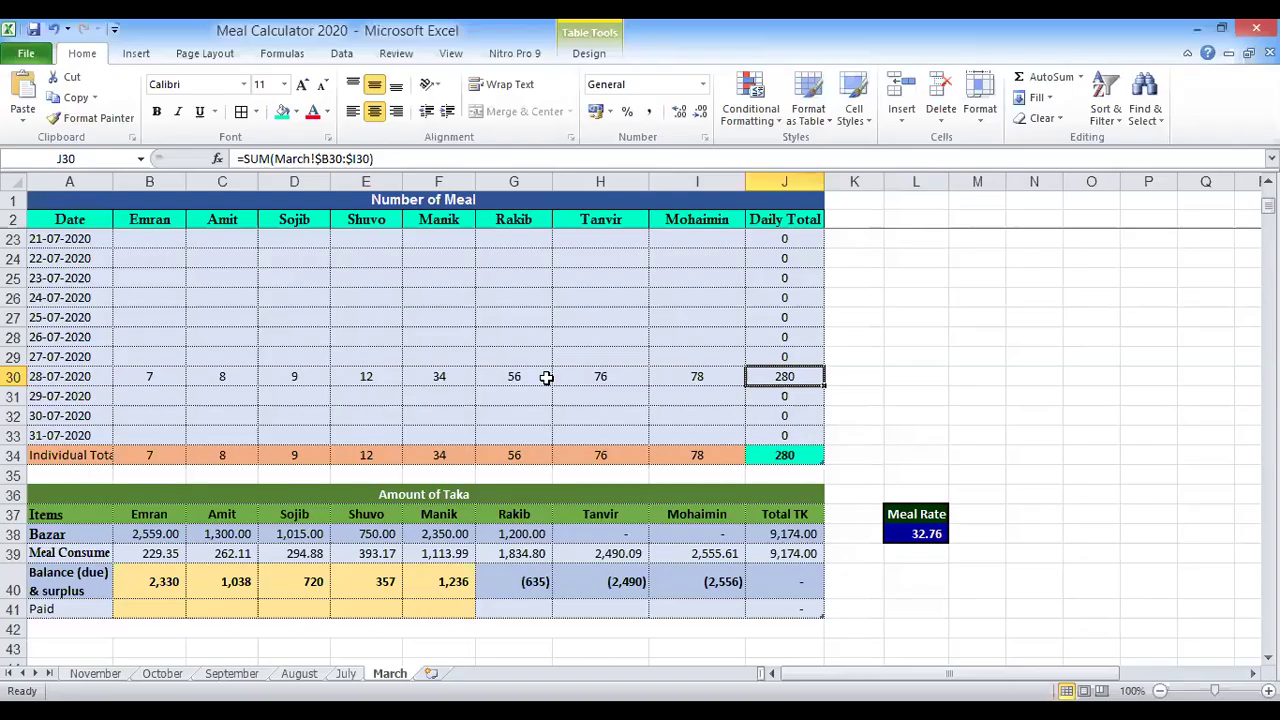
click(564, 396)
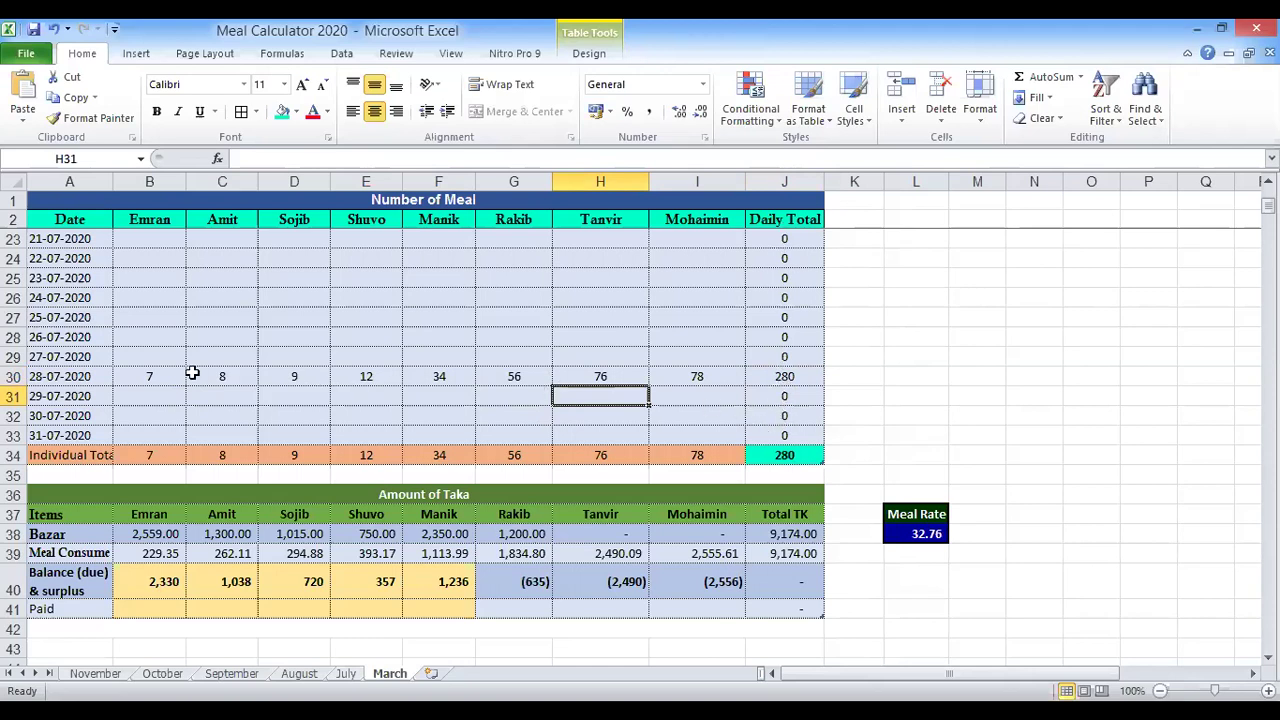
drag(145, 375, 690, 376)
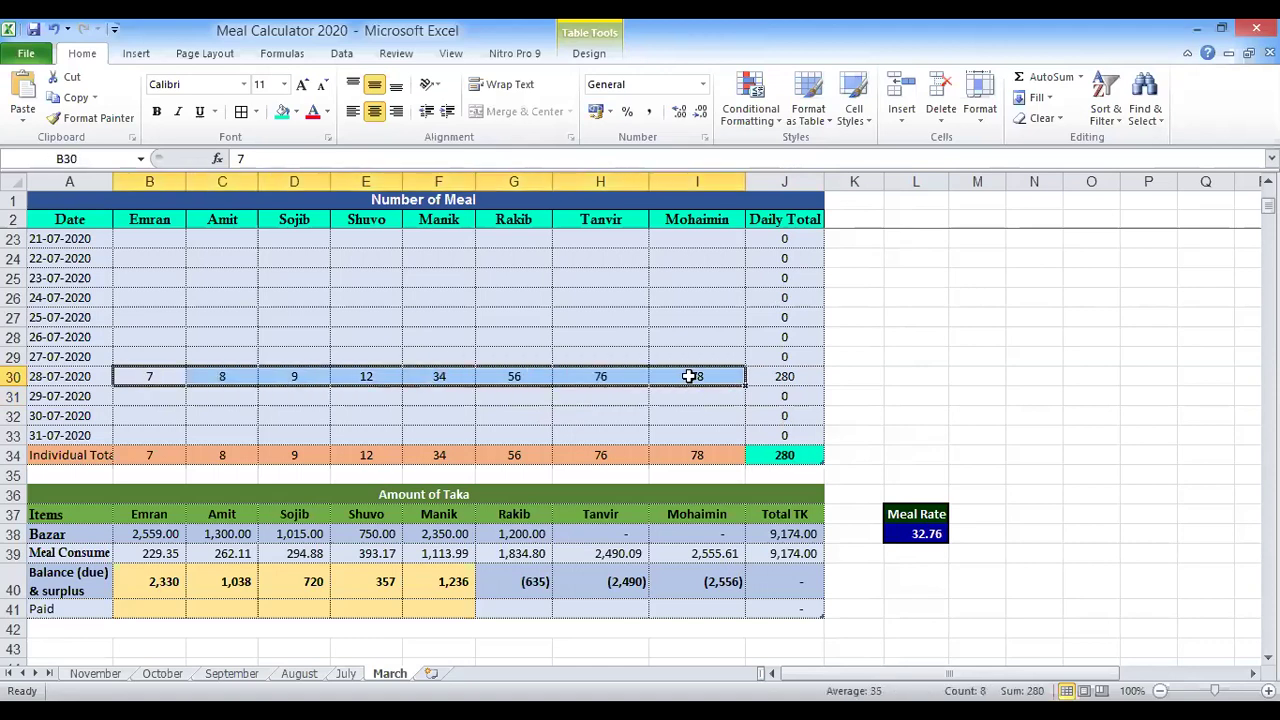
key(Delete)
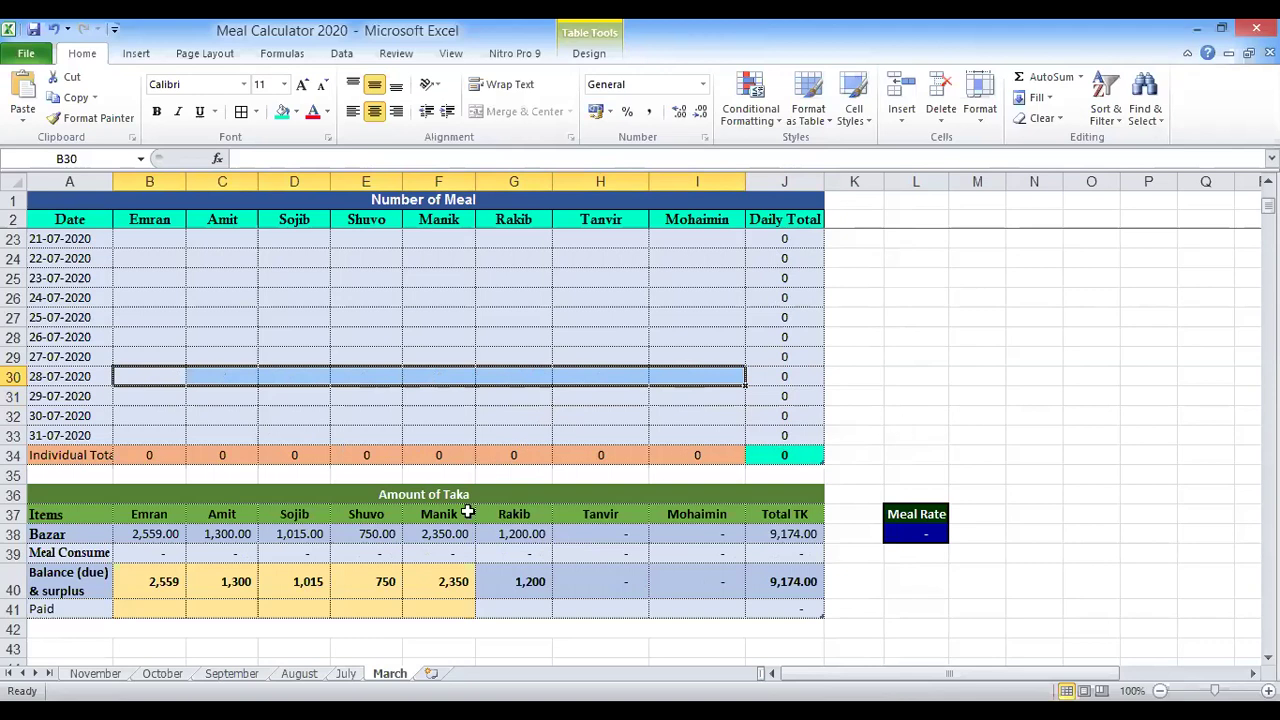
drag(143, 537, 537, 535)
key(Delete)
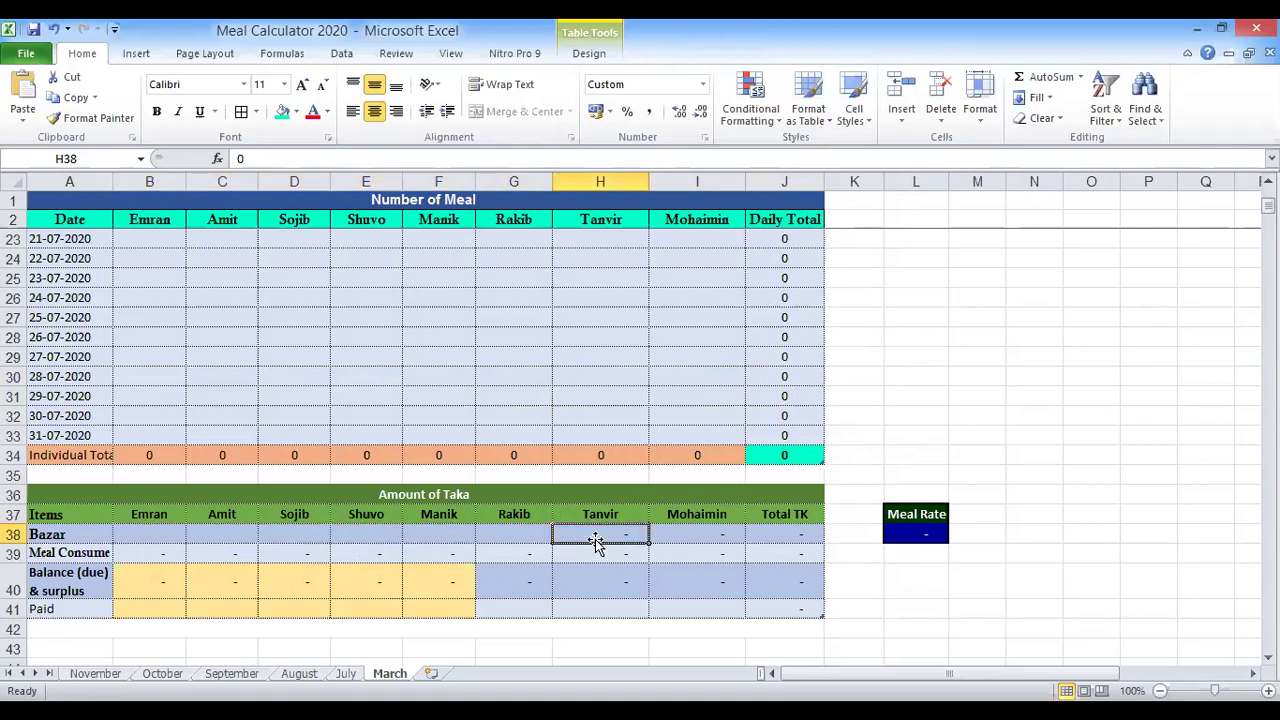
Step: Review the Meal Consume cells B39:D39, the Balance cells B40:D40 and the empty Bazar cell B38
click(175, 557)
click(235, 554)
click(304, 556)
click(280, 582)
click(228, 580)
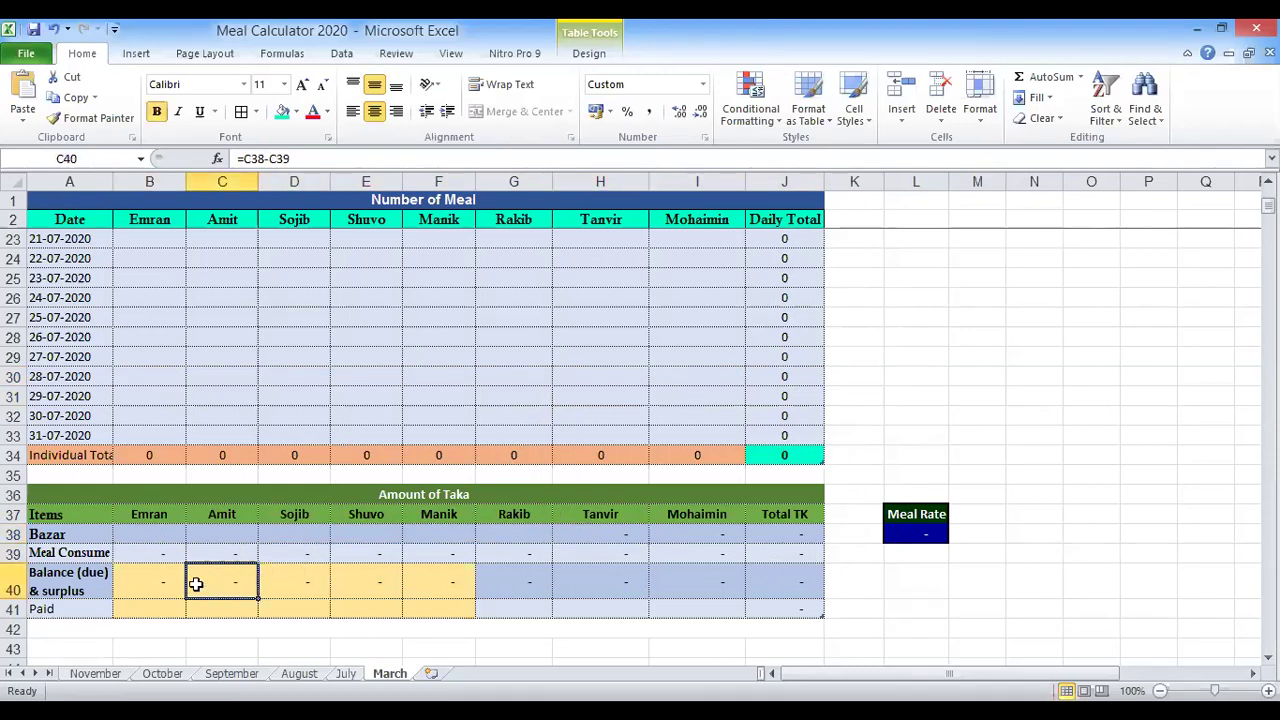
click(163, 583)
click(165, 541)
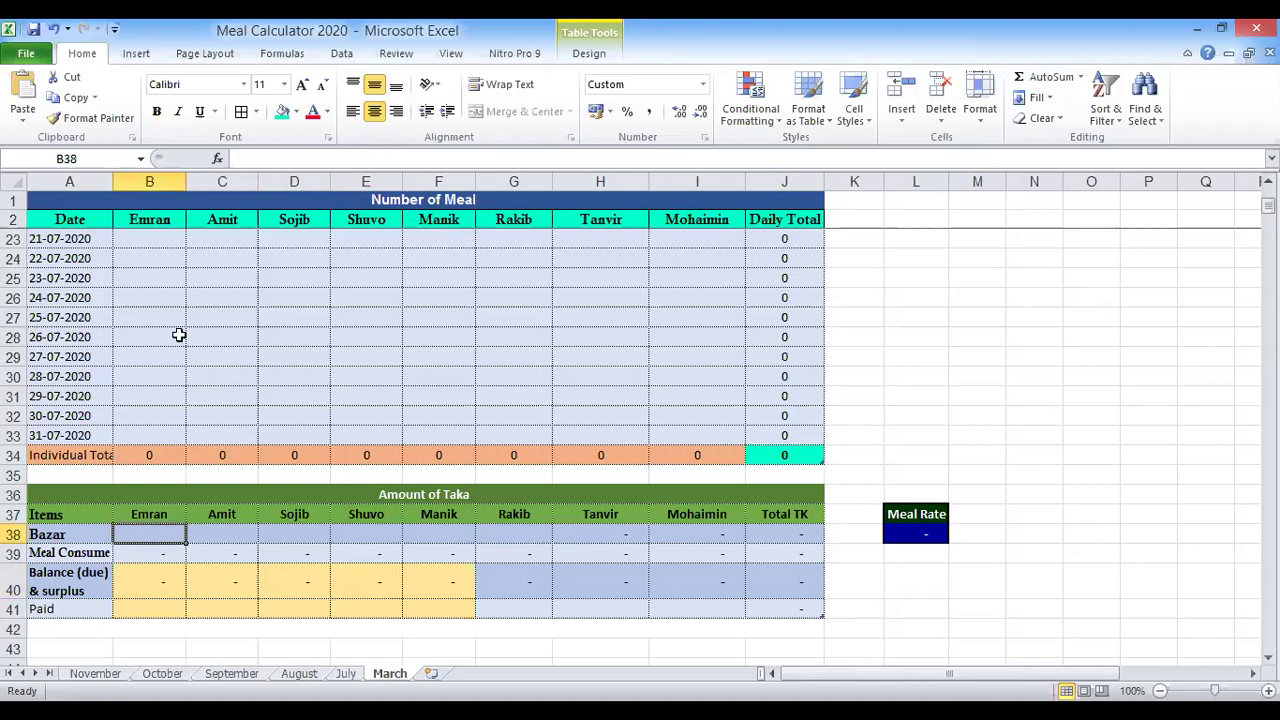
Step: Enter the 28-07-2020 meals in B30:I30 as 5, 6, 7, 8, 9, 1, 2 and 3
click(173, 379)
text(5)
key(Tab)
text(6)
key(Tab)
text(7)
key(Tab)
text(8)
key(Tab)
text(9)
key(Tab)
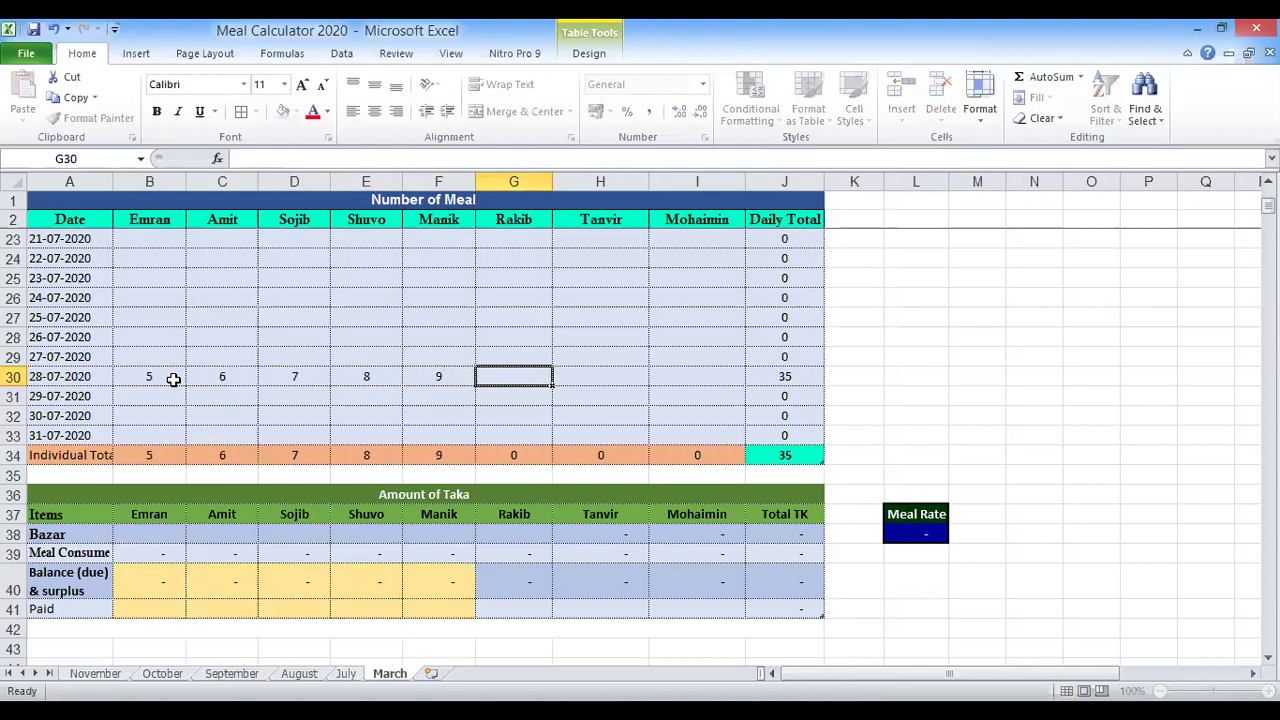
text(1)
key(Tab)
text(2)
key(Tab)
text(34)
key(BackSpace)
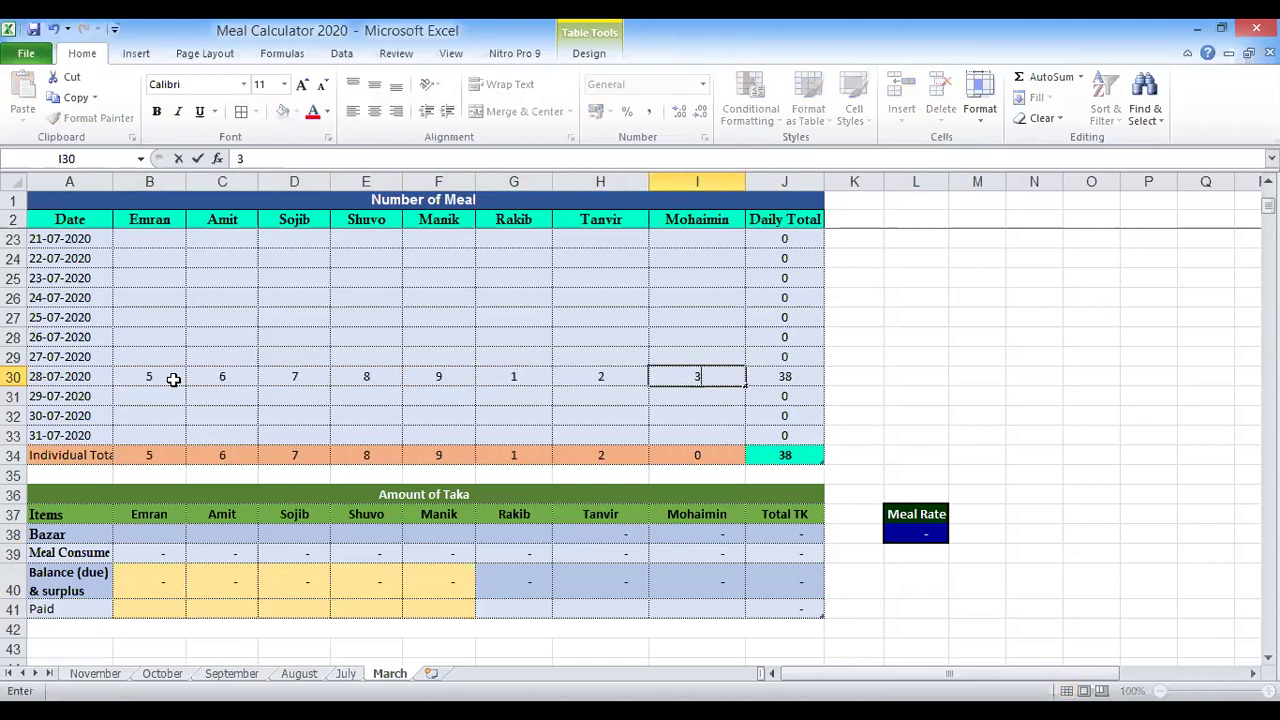
click(731, 382)
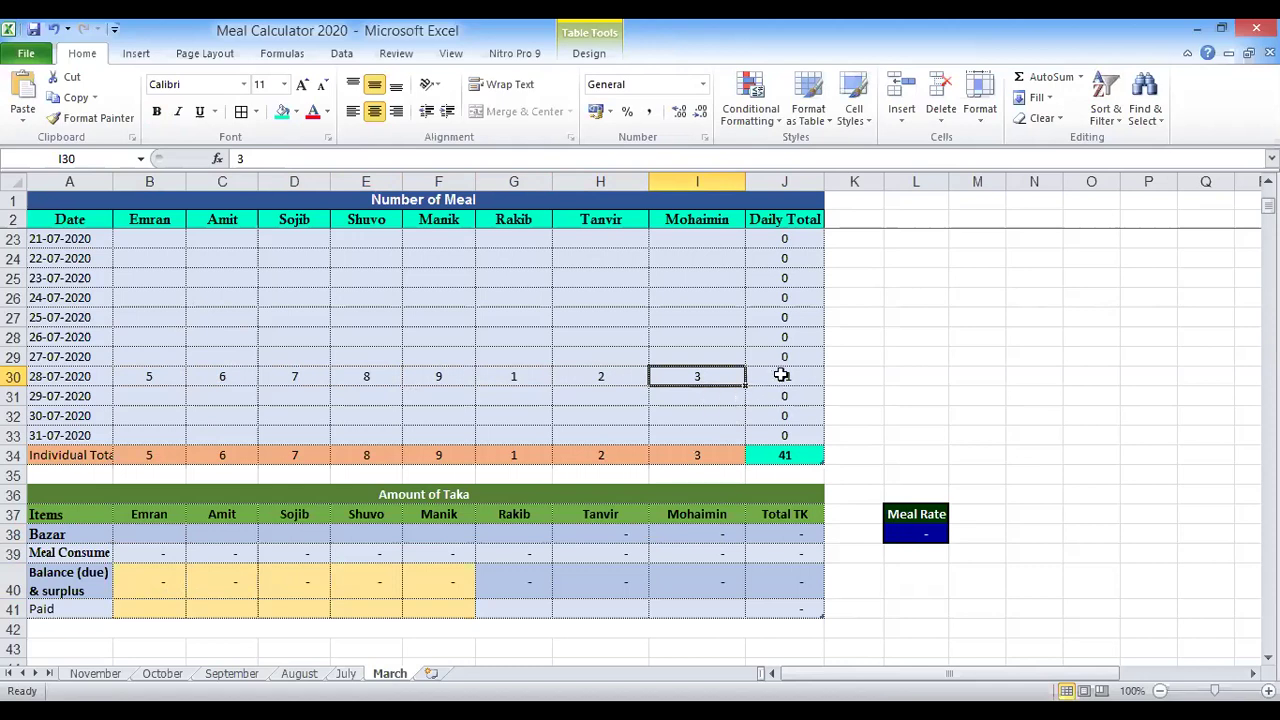
Step: Enter the 29-07-2020 meals in B31:I31 as 4, 5, 6, 7, 8, 4, 3 and 5
click(165, 402)
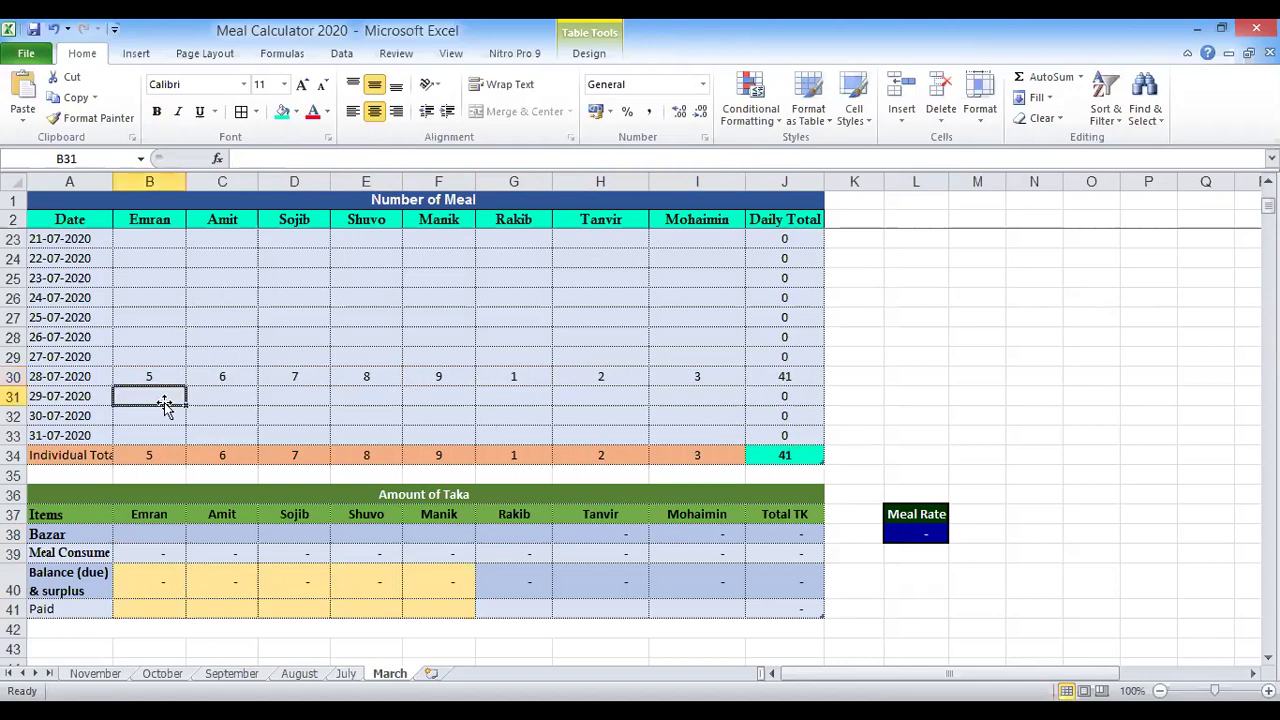
text(4)
key(Tab)
text(5)
key(Tab)
text(6)
key(Tab)
text(7)
key(Tab)
text(8)
key(Tab)
text(4)
key(Tab)
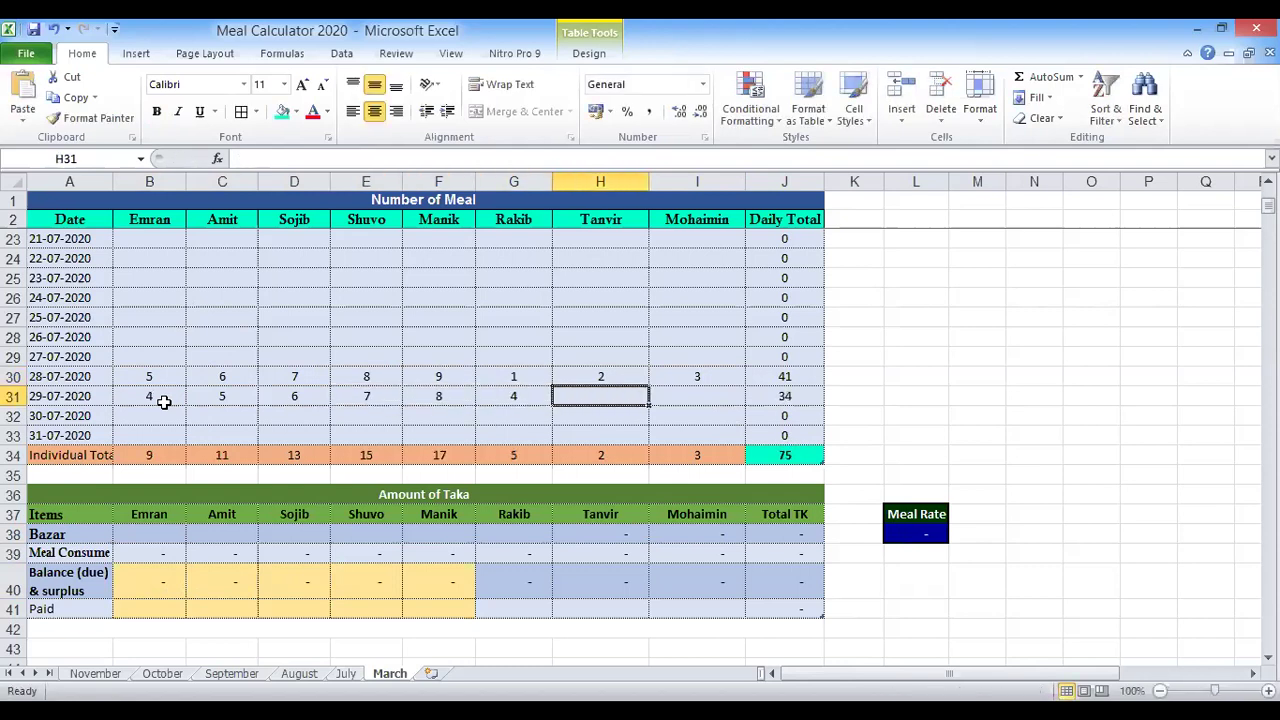
text(3)
key(Tab)
text(5)
key(Tab)
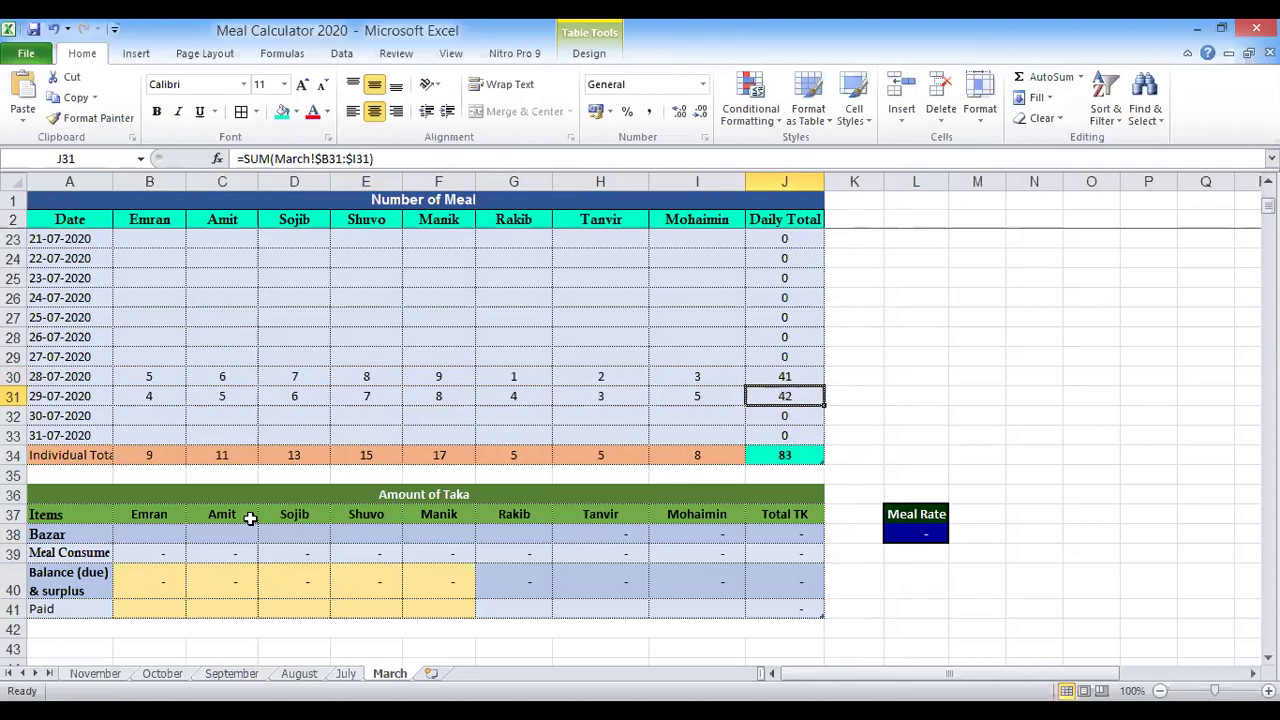
Step: Set the first member's Bazar amount in B38 to 210
click(155, 539)
text(210)
key(Tab)
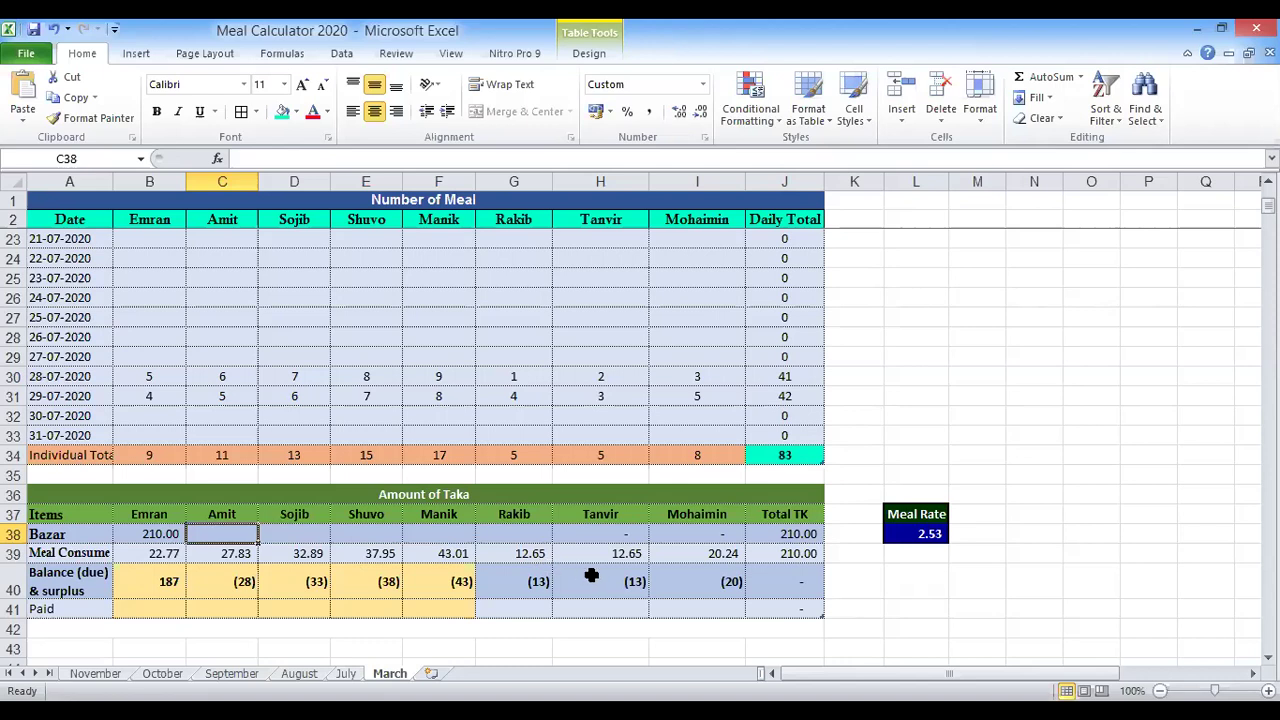
Step: Set the Bazar amounts in C38 to 130 and in F38 to 495, leaving D38 and E38 empty
text(130)
key(Tab)
key(Tab)
key(Tab)
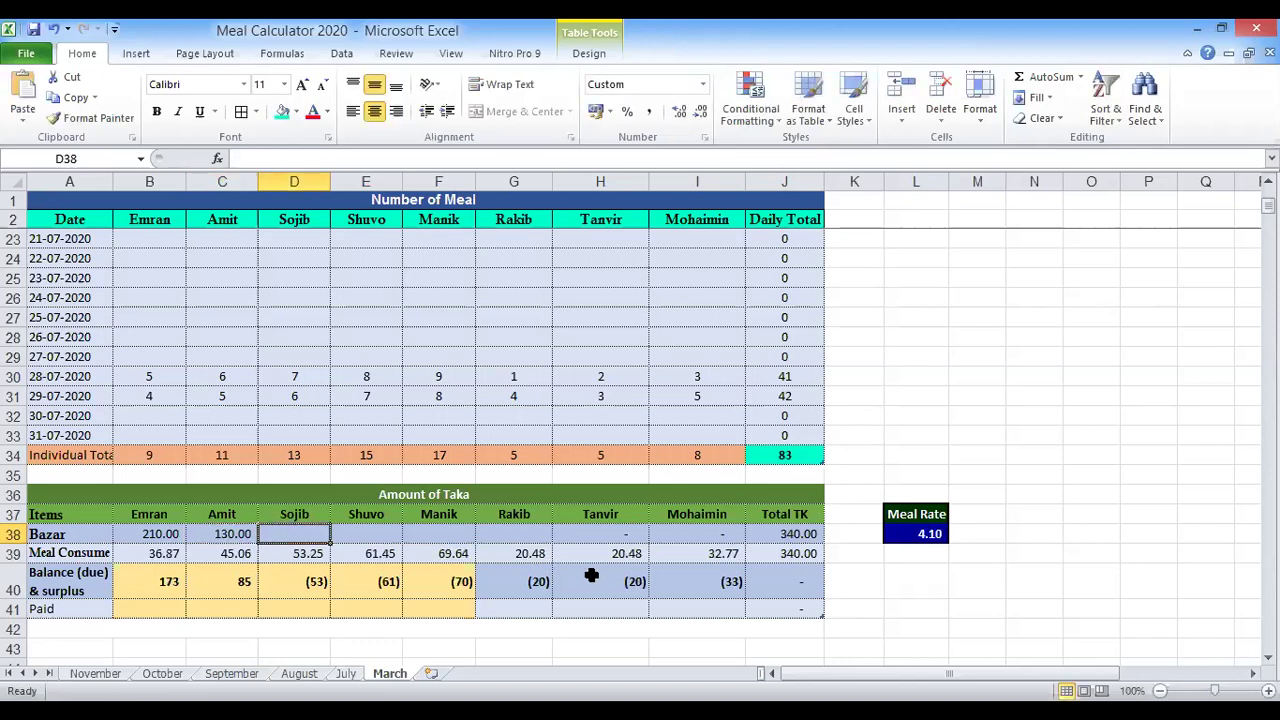
text(495)
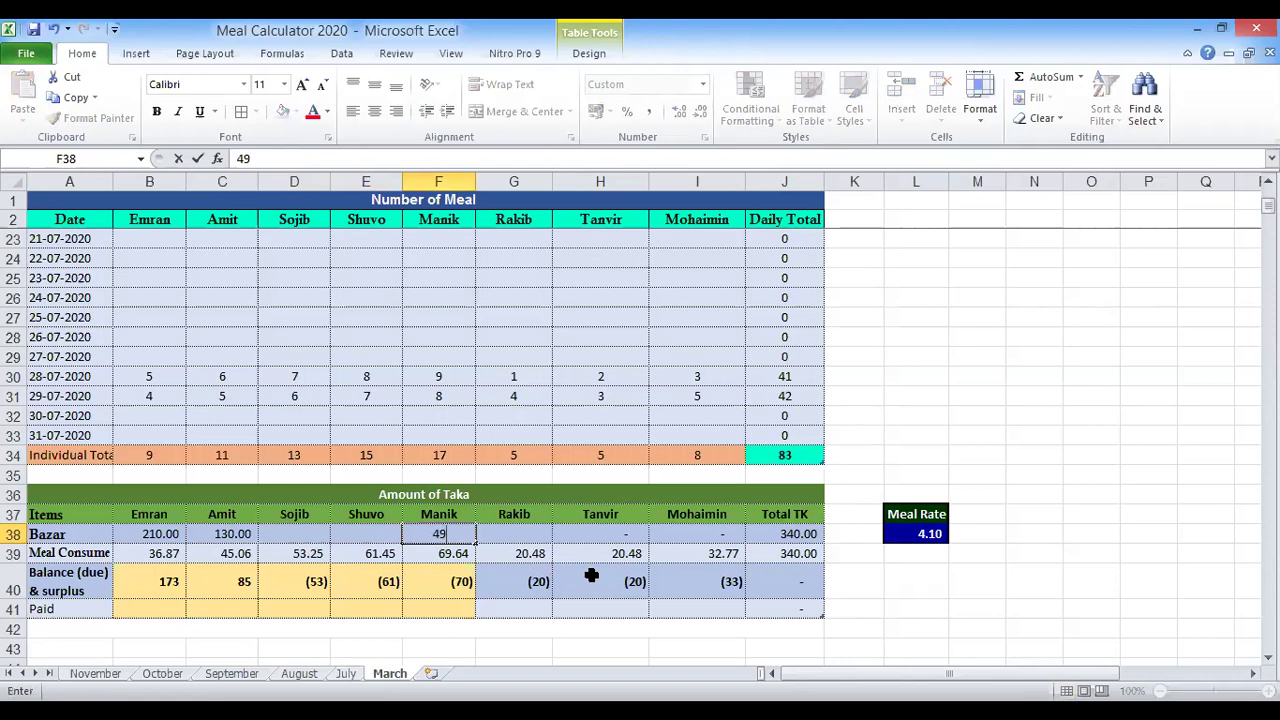
key(Tab)
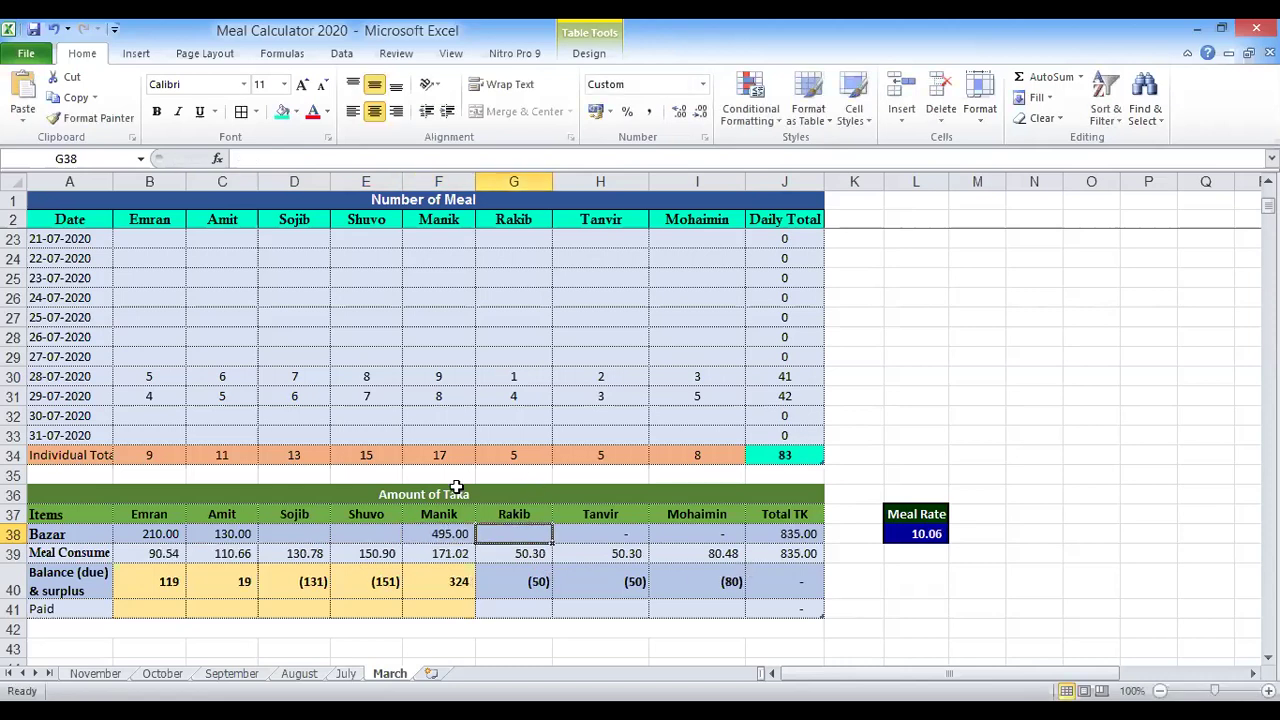
Step: Review the Bazar amount in F38, the individual meal total in D34 and the balance formula in D40
click(449, 537)
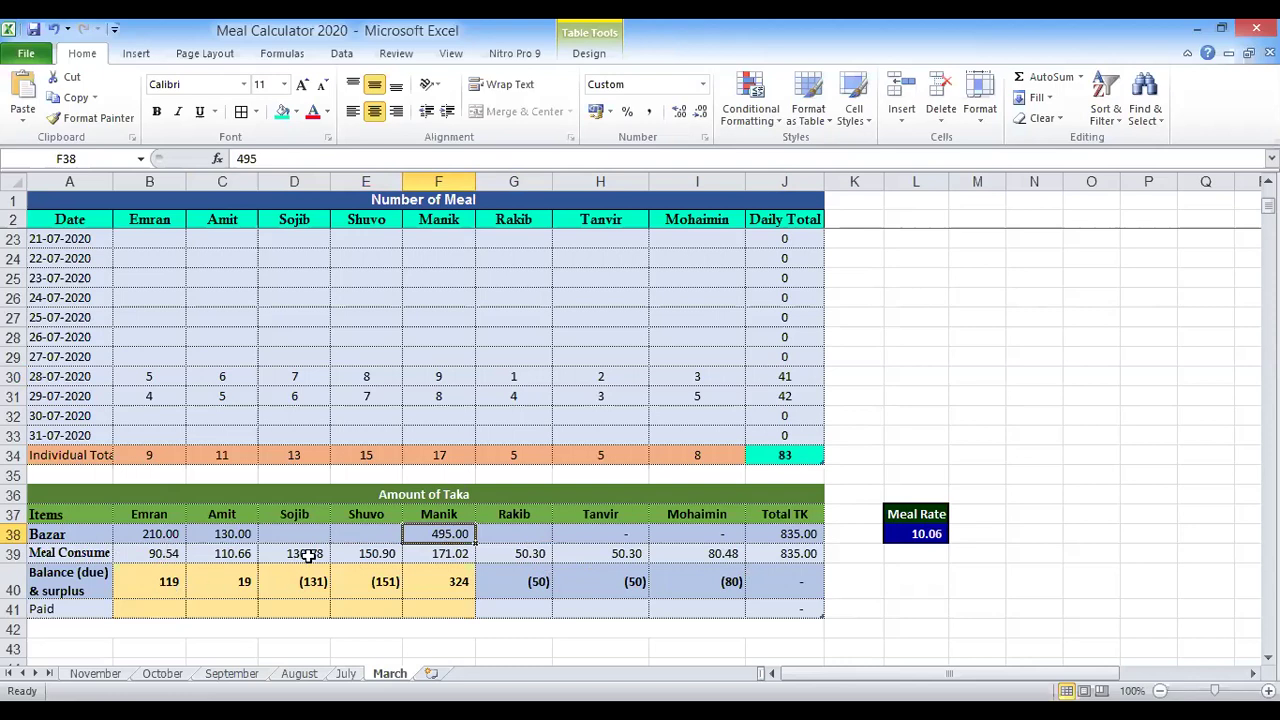
click(295, 450)
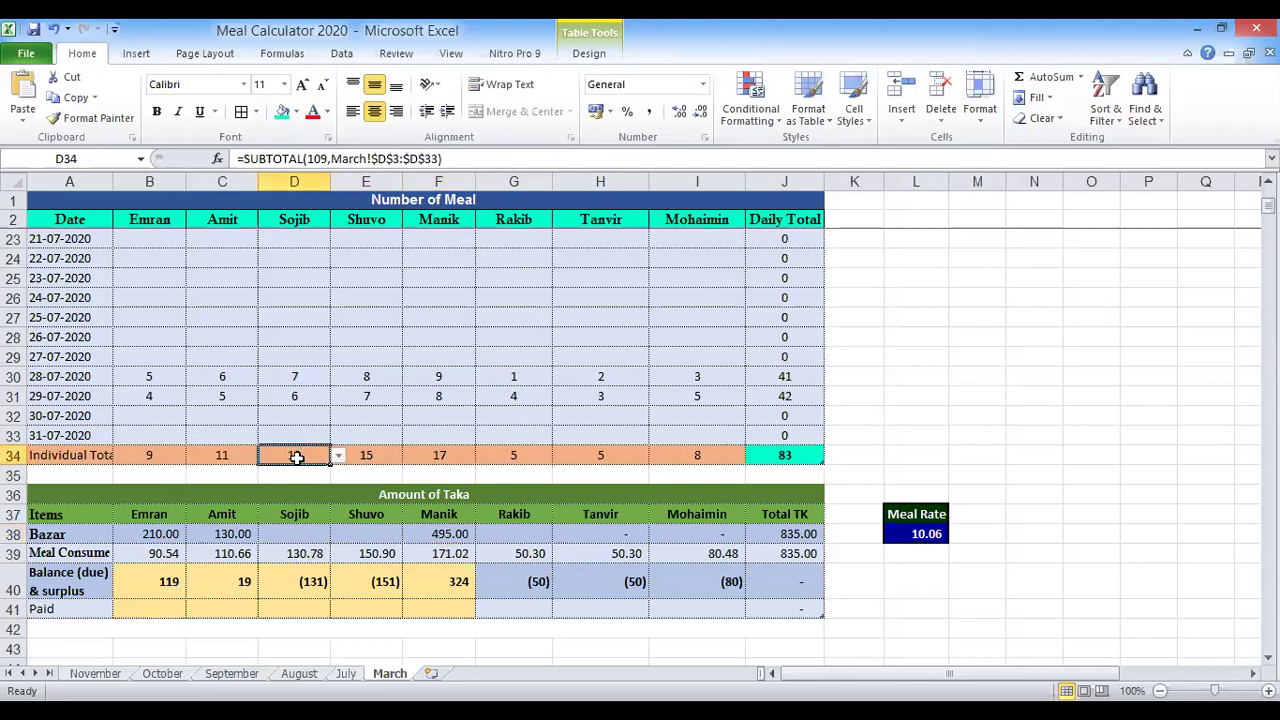
click(316, 588)
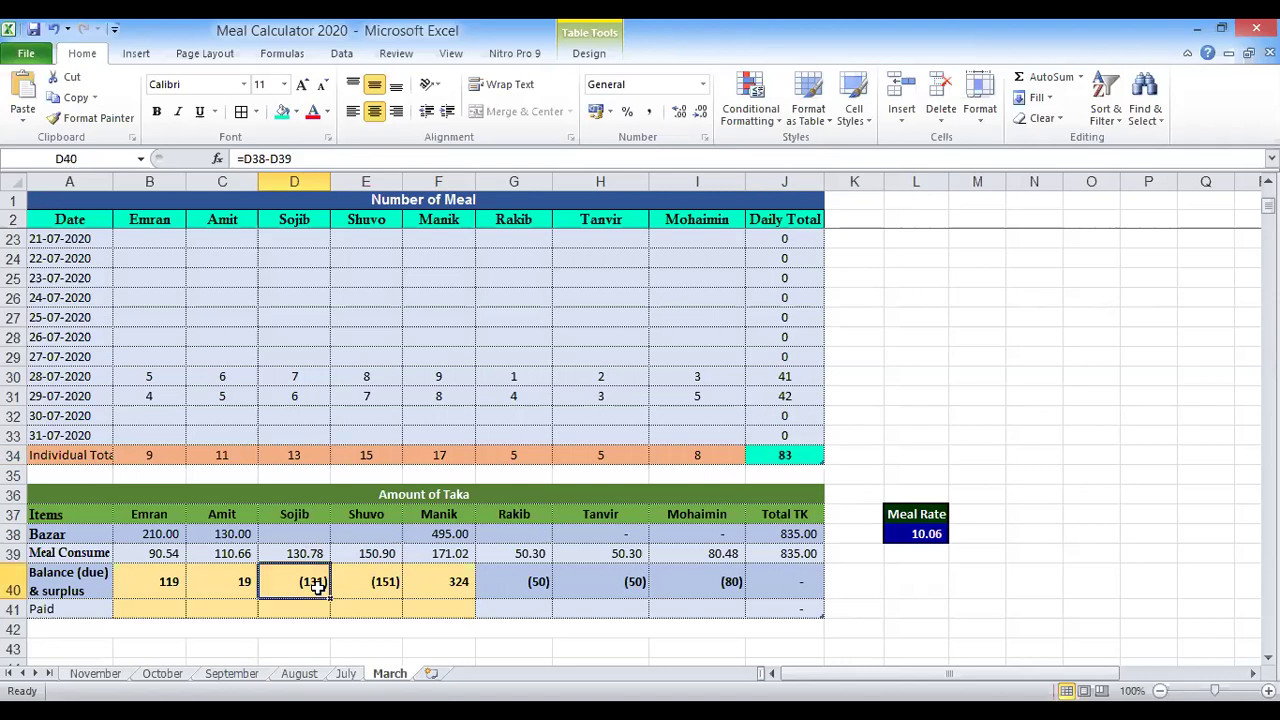